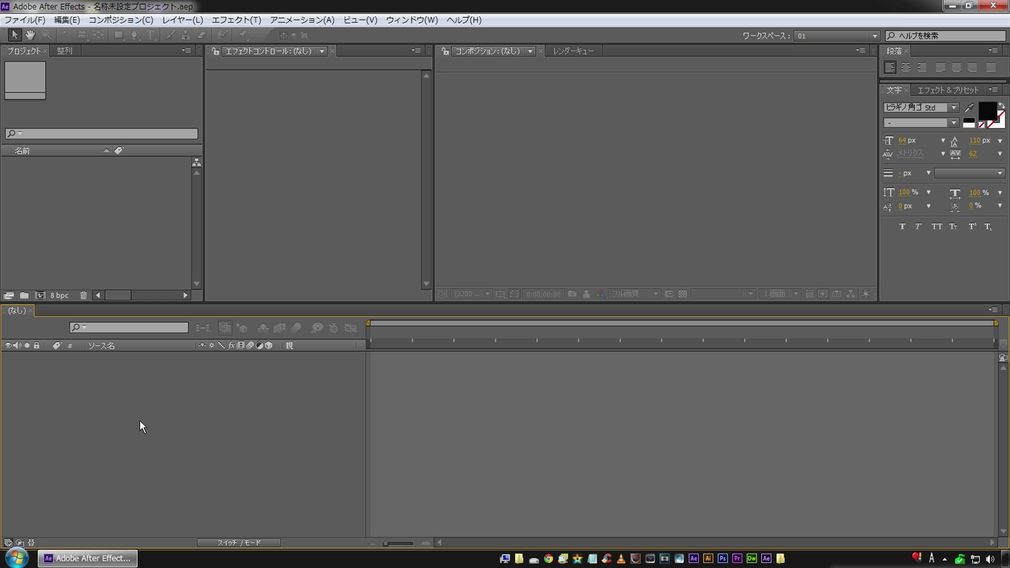
Create composition cut_01 from the HDV/HDTV 720 29.97 preset (1280×720, 10 seconds).
left_click(120, 20)
left_click(137, 32)
type("cut_01")
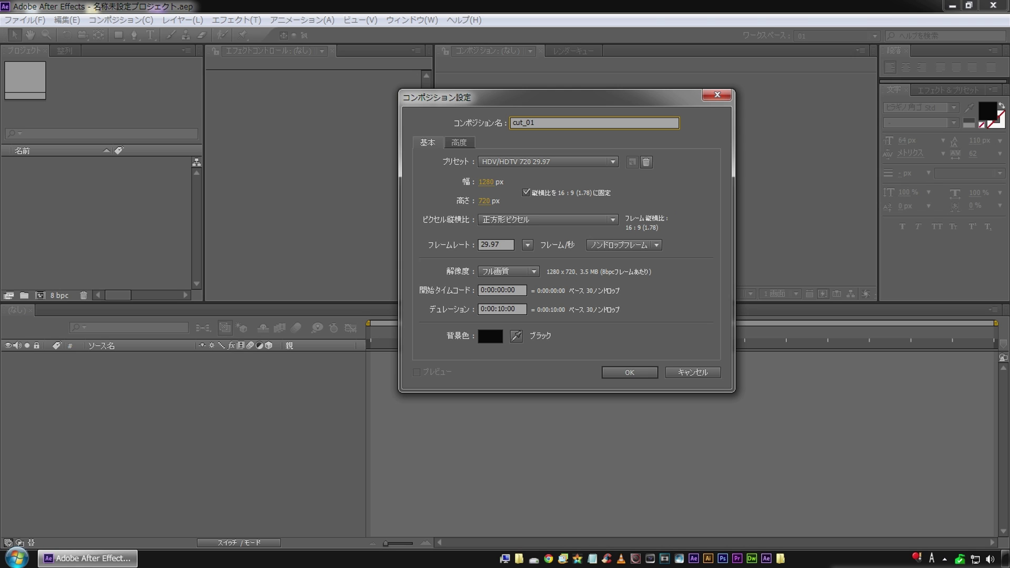
left_click(626, 371)
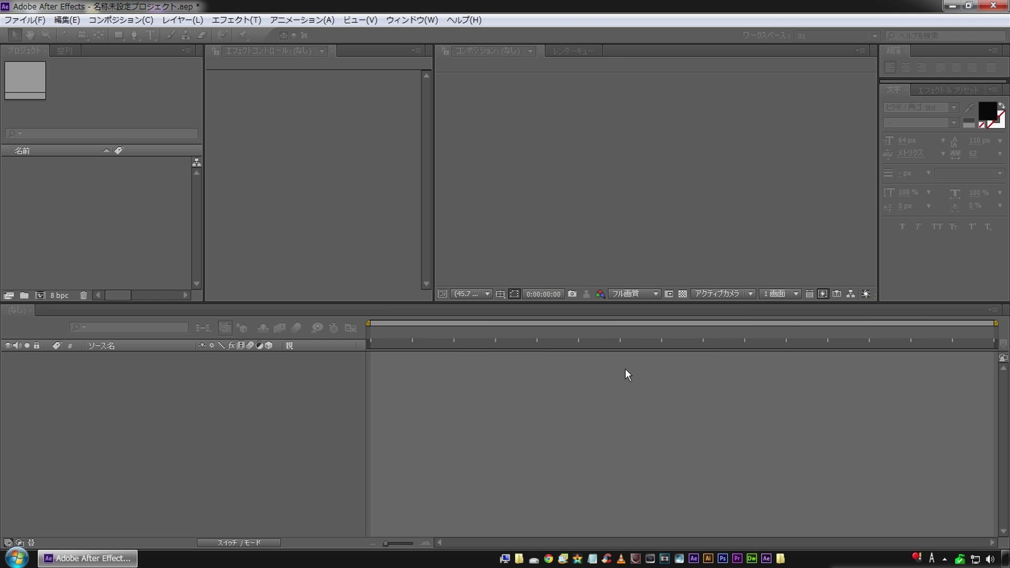
Add a white, composition-sized 1280×720 solid named BG_01 to cut_01.
right_click(184, 371)
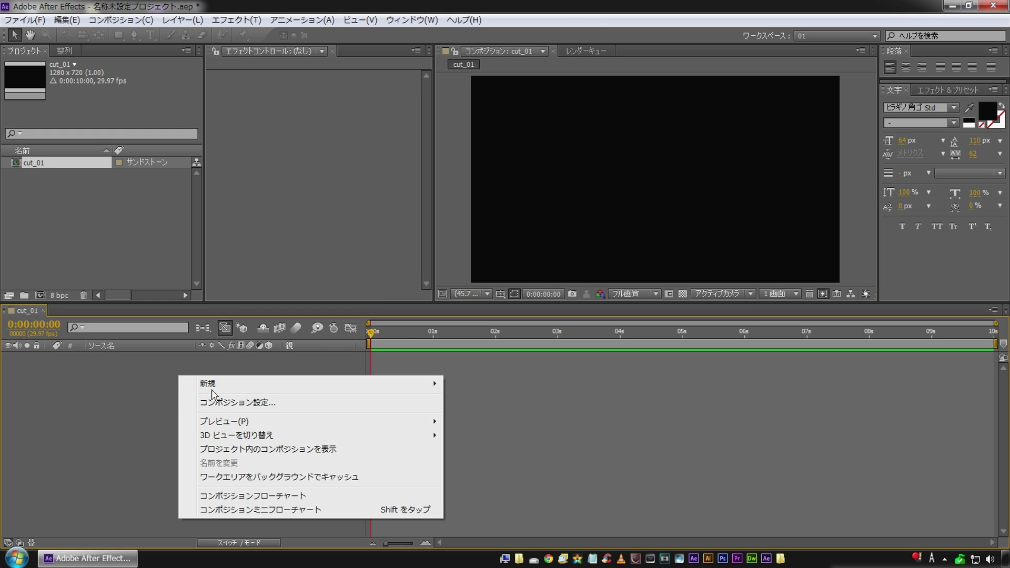
mouse_move(213, 389)
left_click(470, 416)
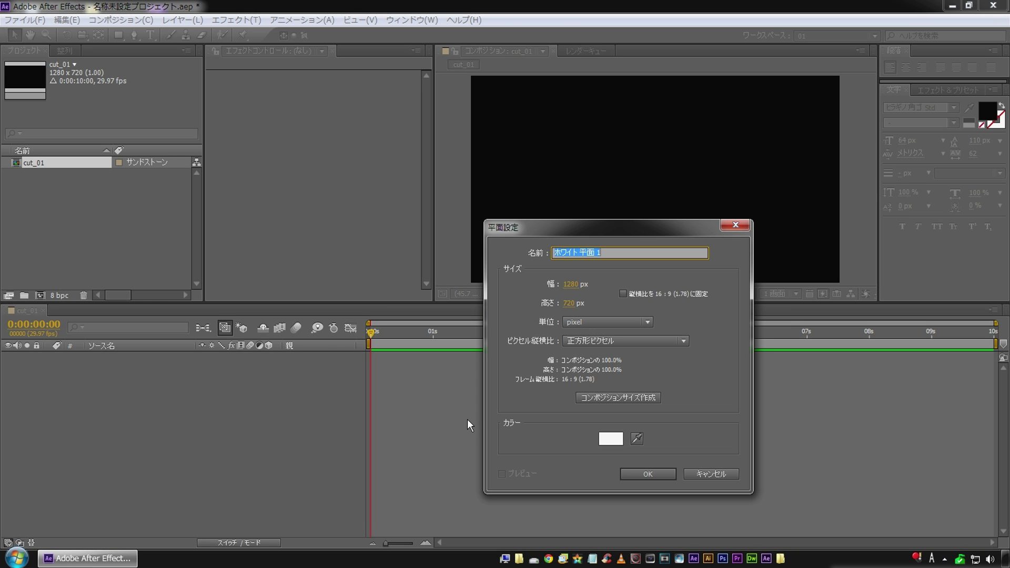
type("BG_01")
left_click(647, 475)
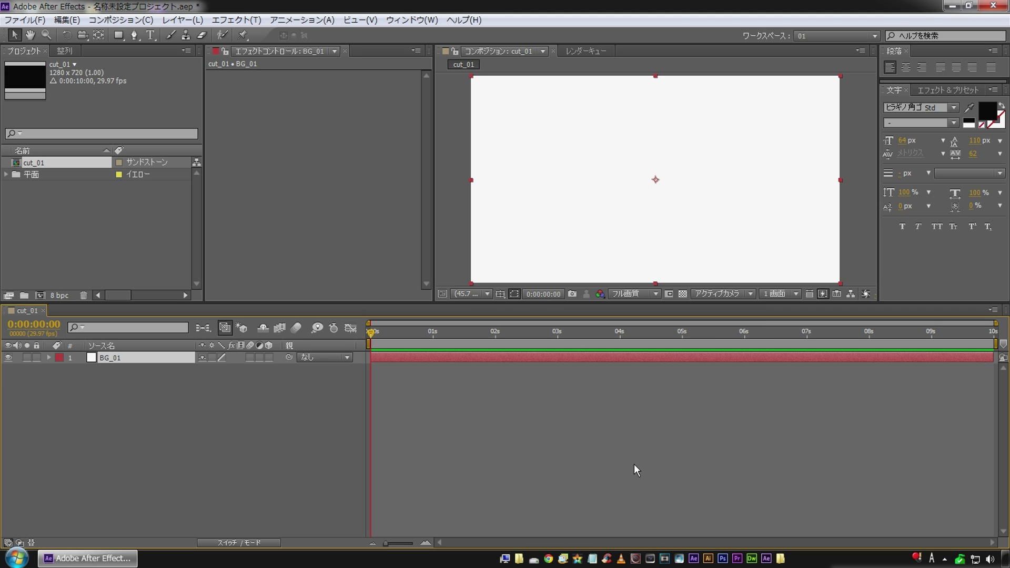
Apply a Fill effect to BG_01 with colour dark purple #2F1356.
right_click(233, 148)
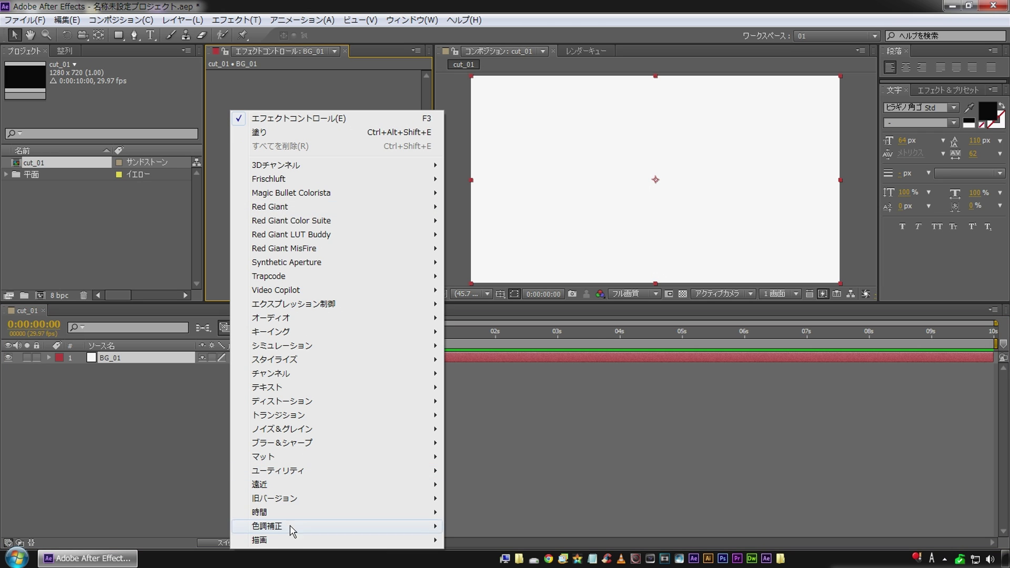
mouse_move(293, 546)
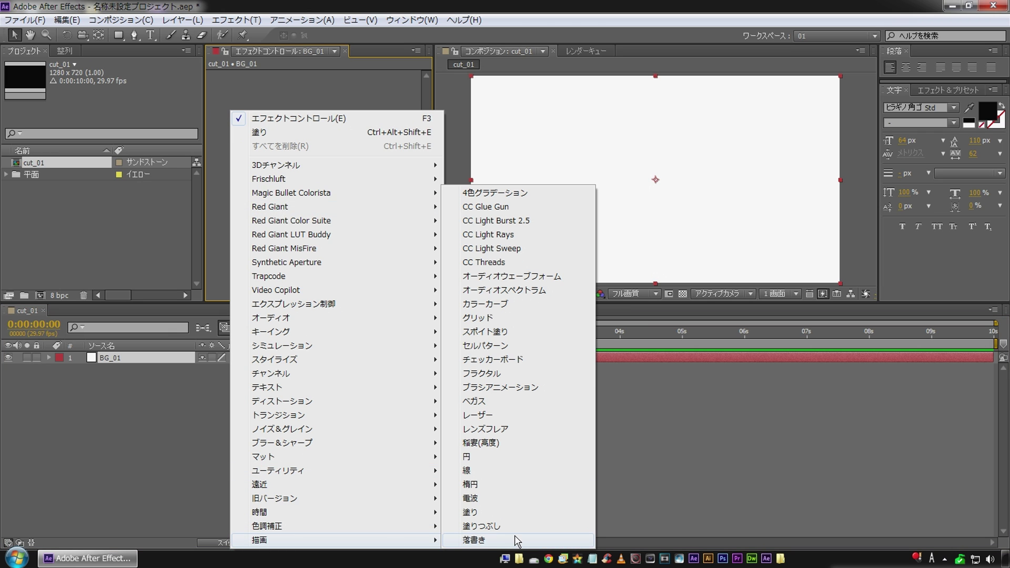
left_click(508, 513)
left_click(335, 109)
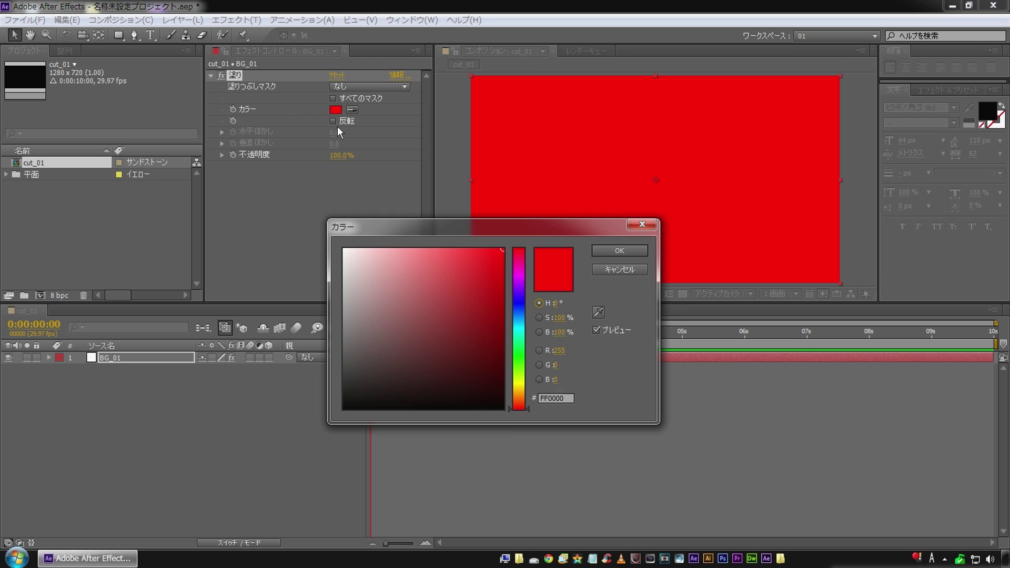
left_click(522, 290)
mouse_move(486, 362)
left_mouse_down()
mouse_move(464, 365)
mouse_move(469, 355)
left_mouse_up()
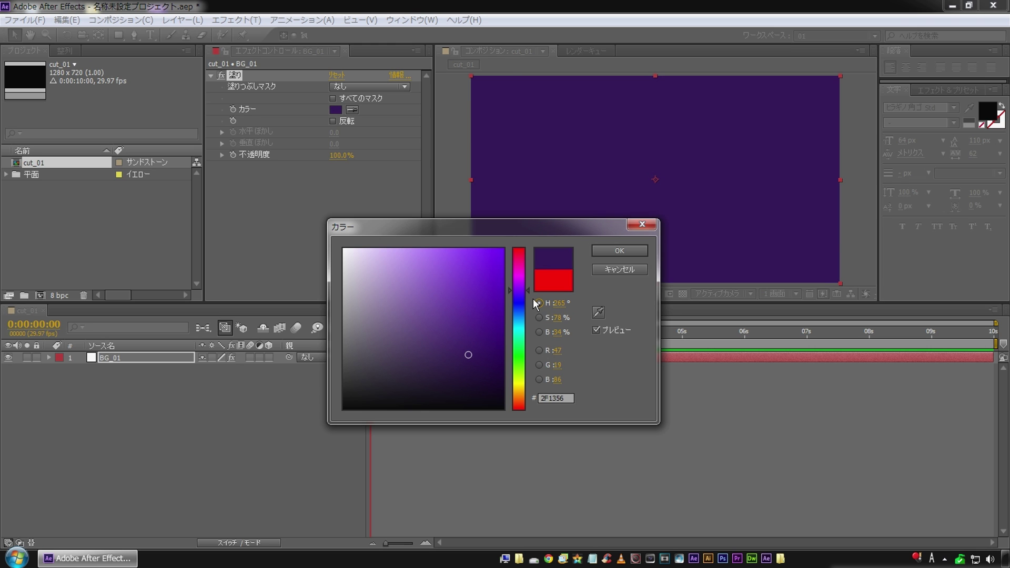
left_click(618, 250)
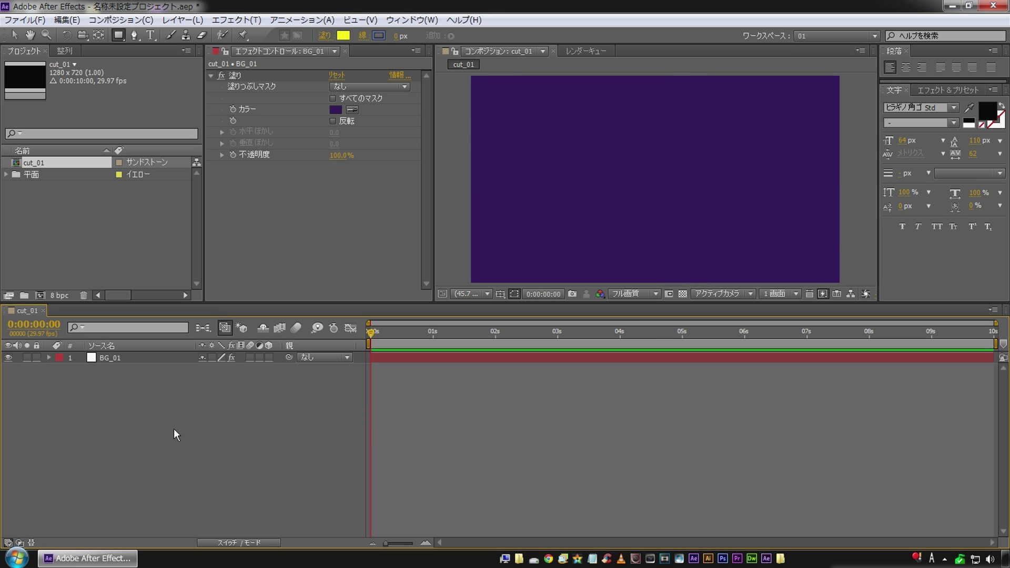
Add a new empty shape layer to the cut_01 timeline.
right_click(169, 412)
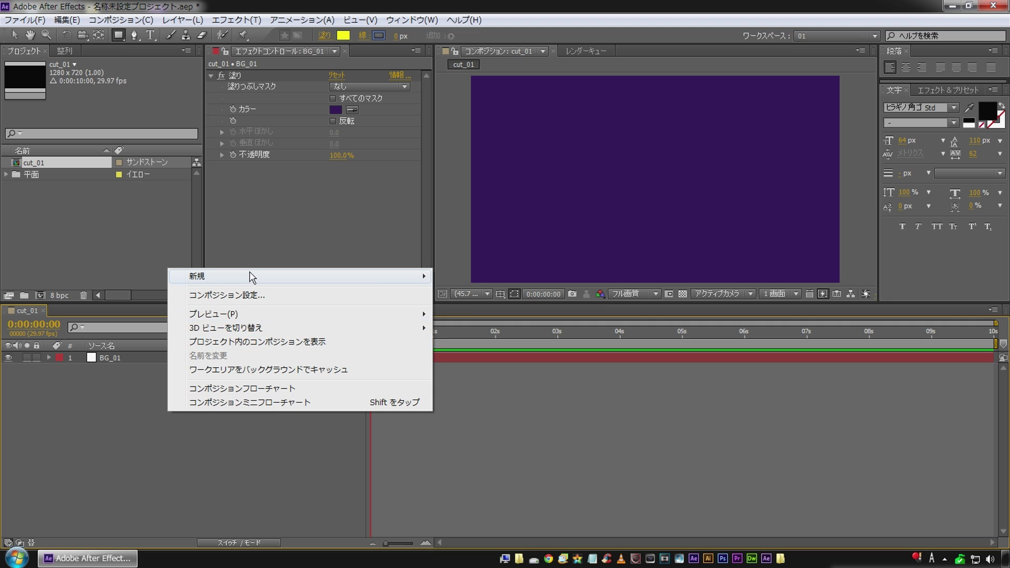
mouse_move(252, 276)
left_click(523, 367)
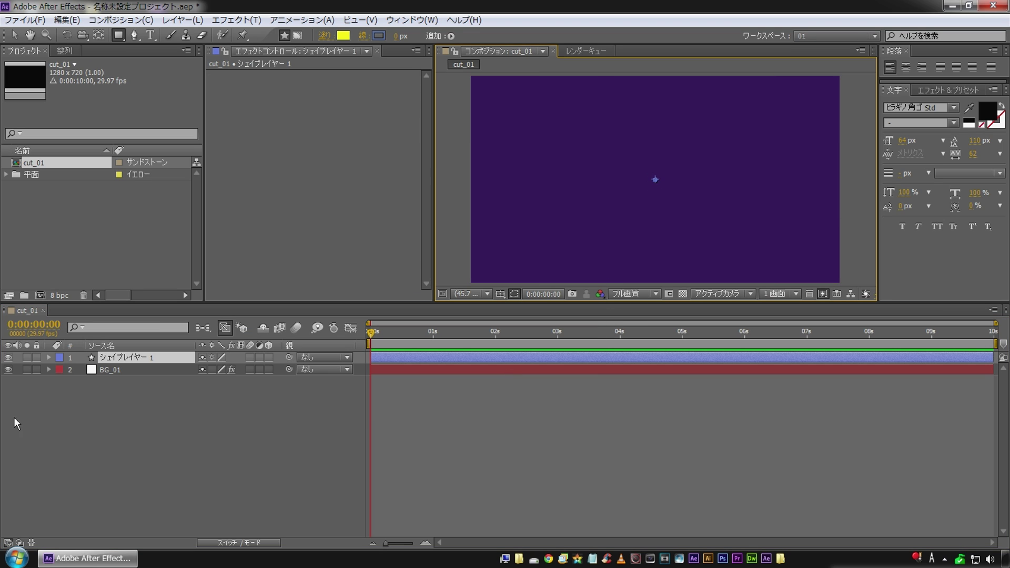
Add Rectangle Path 1 and Stroke 1 to the shape layer's contents and expand the stroke.
left_click(49, 357)
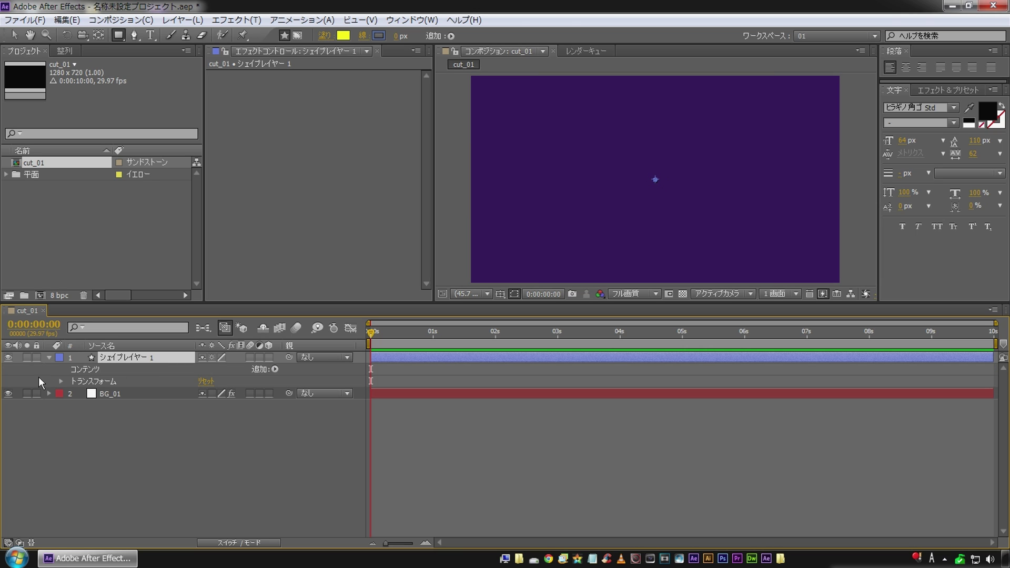
left_click(79, 371)
left_click(275, 370)
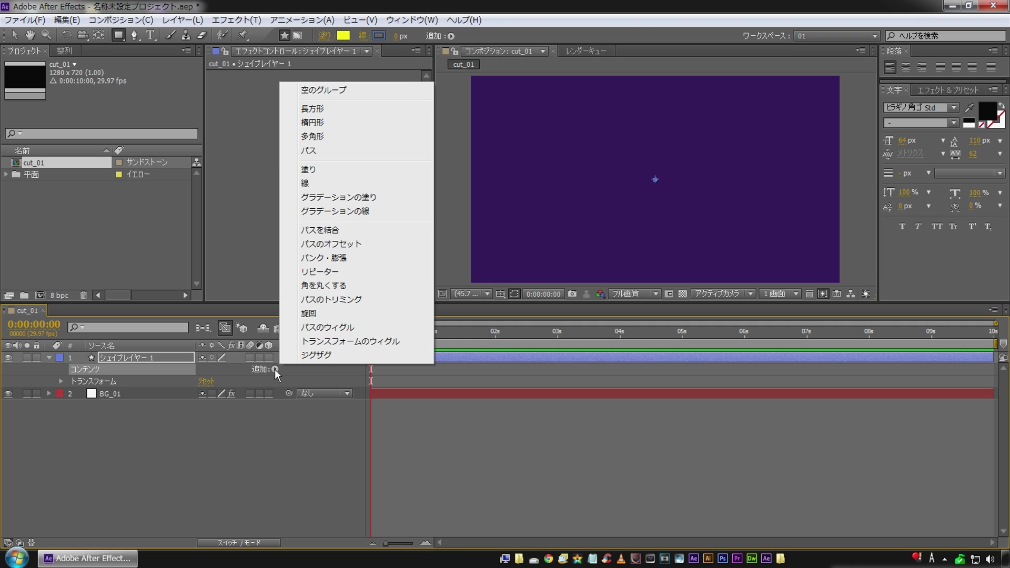
left_click(347, 113)
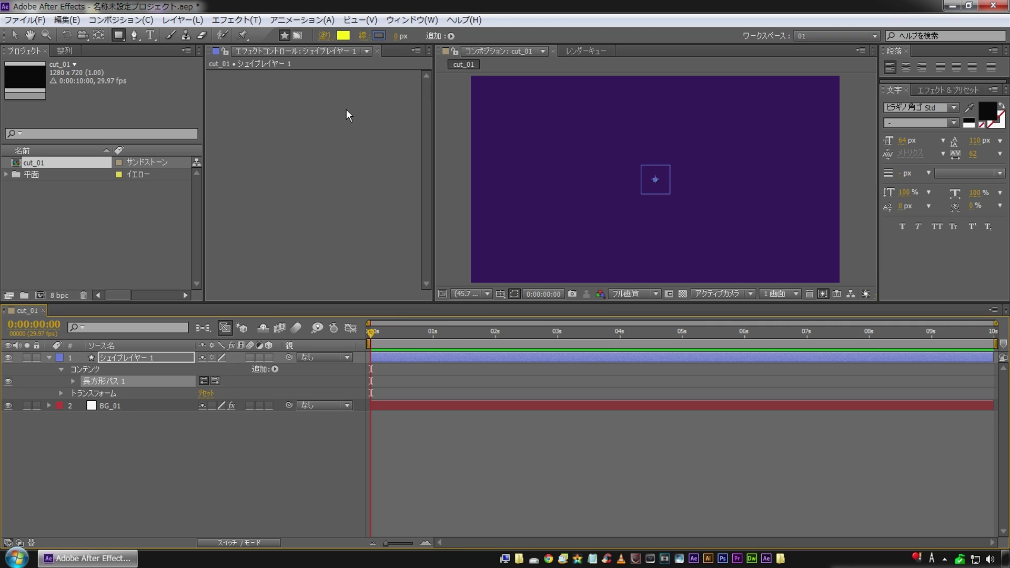
left_click(275, 370)
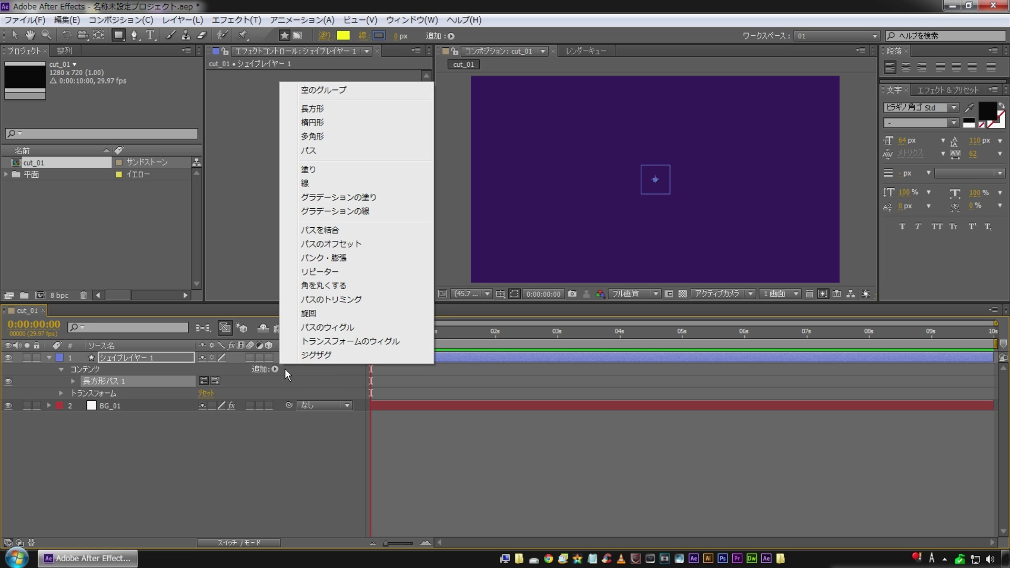
left_click(331, 185)
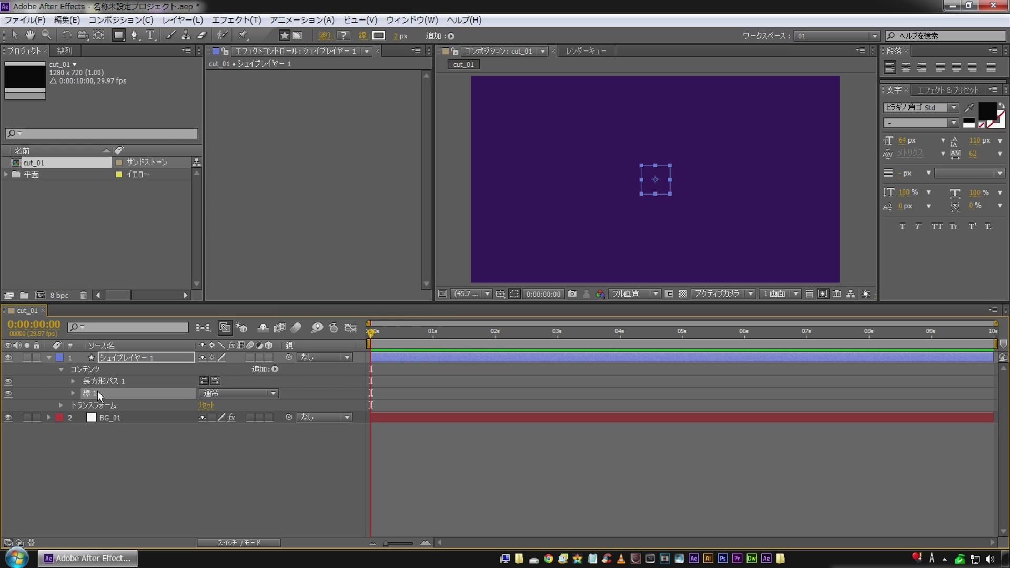
left_click(73, 393)
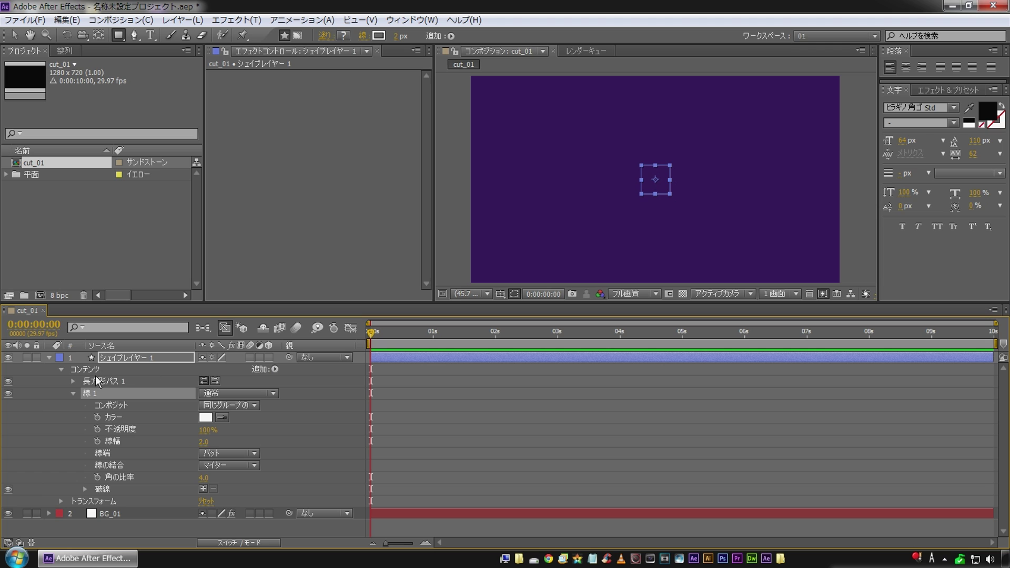
Set Rectangle Path 1's size to 260×260.
left_click(74, 380)
left_click_drag(245, 394, 351, 366)
left_click_drag(204, 478, 242, 476)
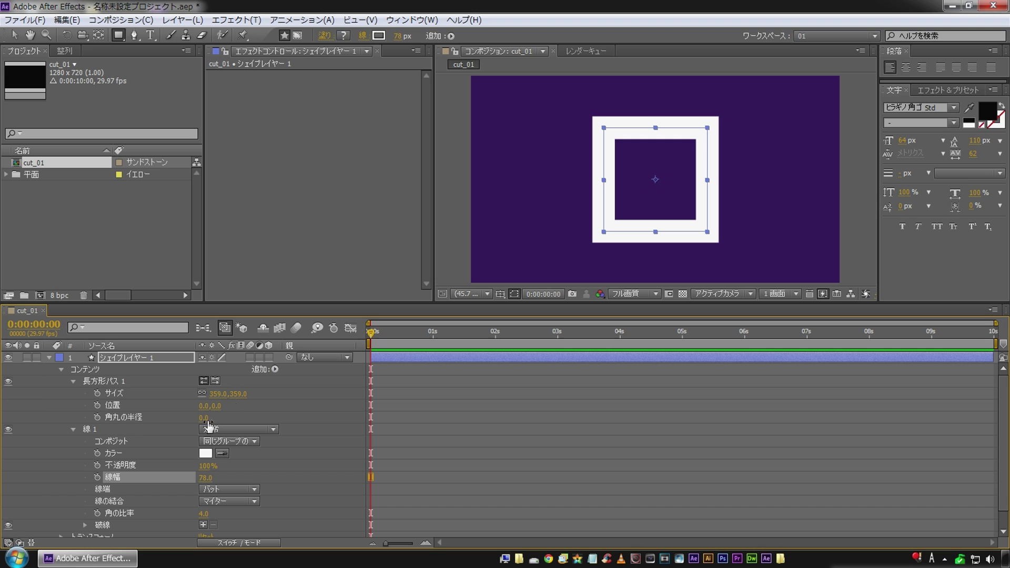
mouse_move(226, 394)
left_mouse_down()
mouse_move(150, 406)
mouse_move(304, 388)
left_mouse_up()
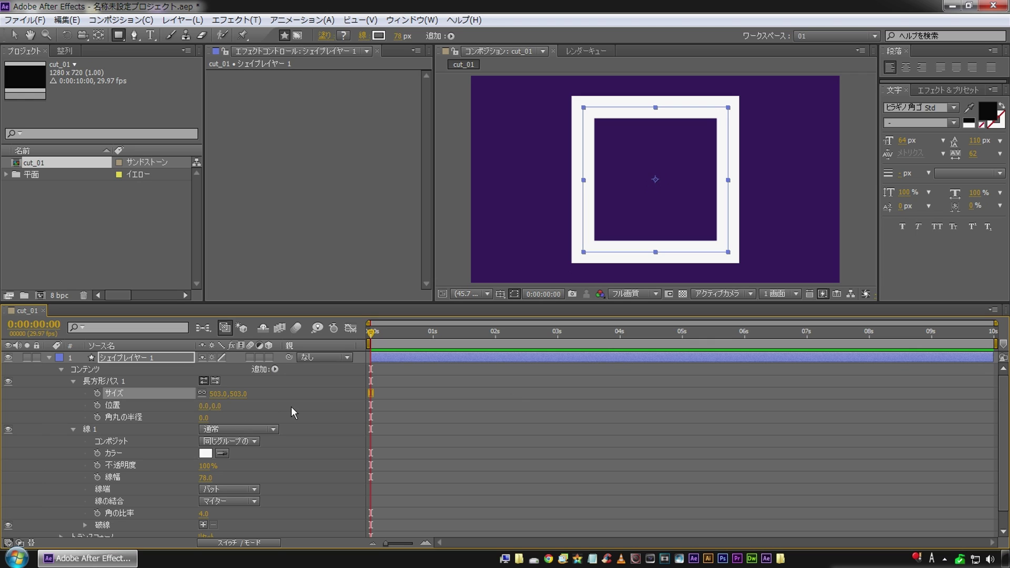
left_click(219, 393)
type("260")
key("Return")
Set Stroke 1 width to 10 and add a Size keyframe at frame 0.
left_click(205, 477)
type("10")
key("Return")
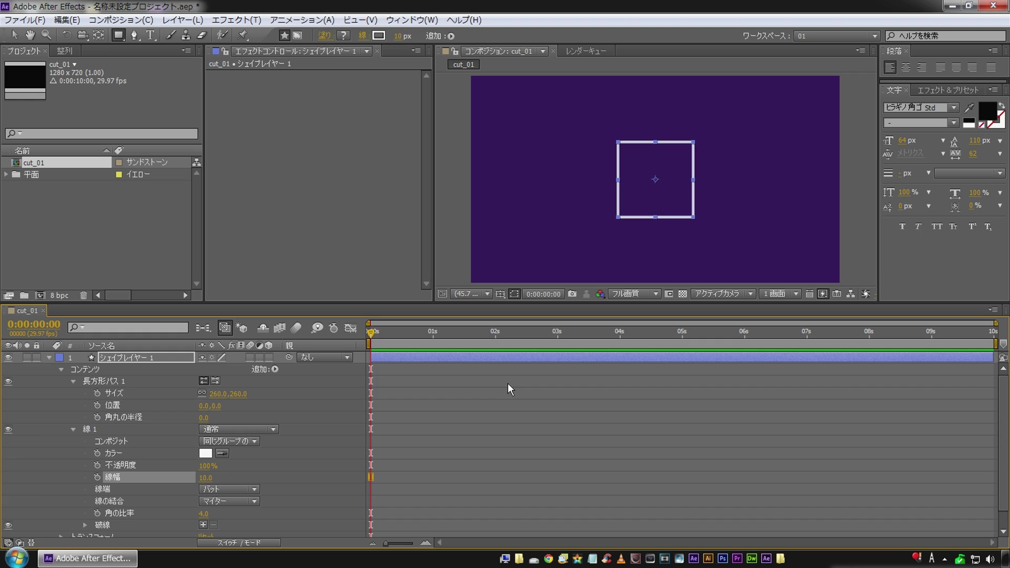
left_click(384, 439)
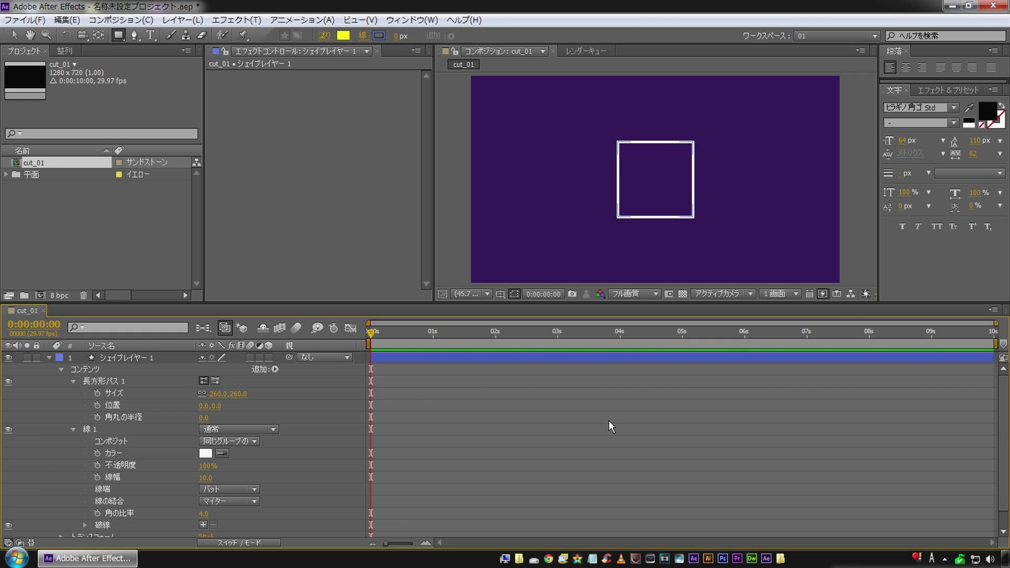
left_click(95, 394)
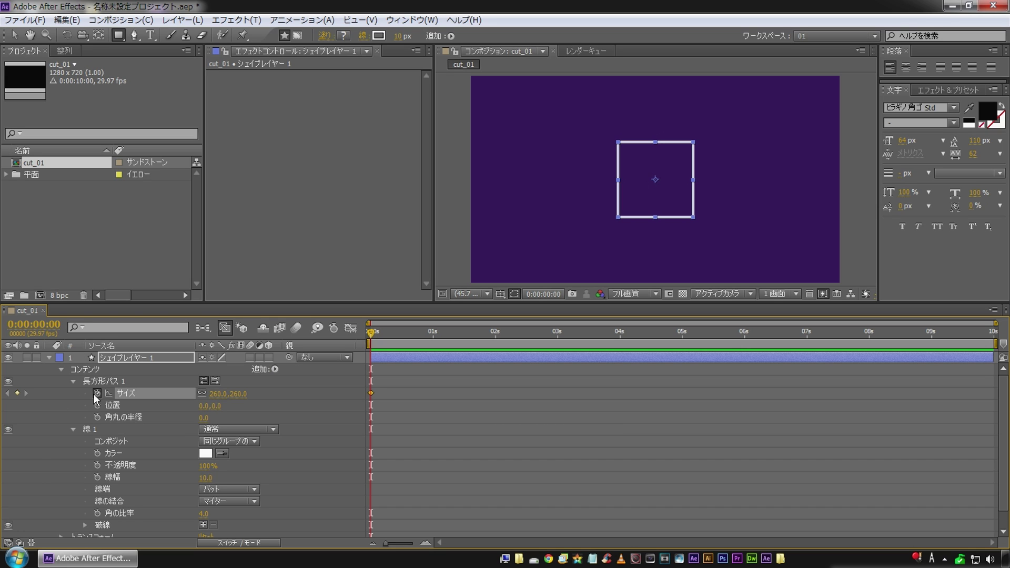
Keyframe stroke width 10 at frame 0 and 260 at frame 20, then preview.
left_click(97, 477)
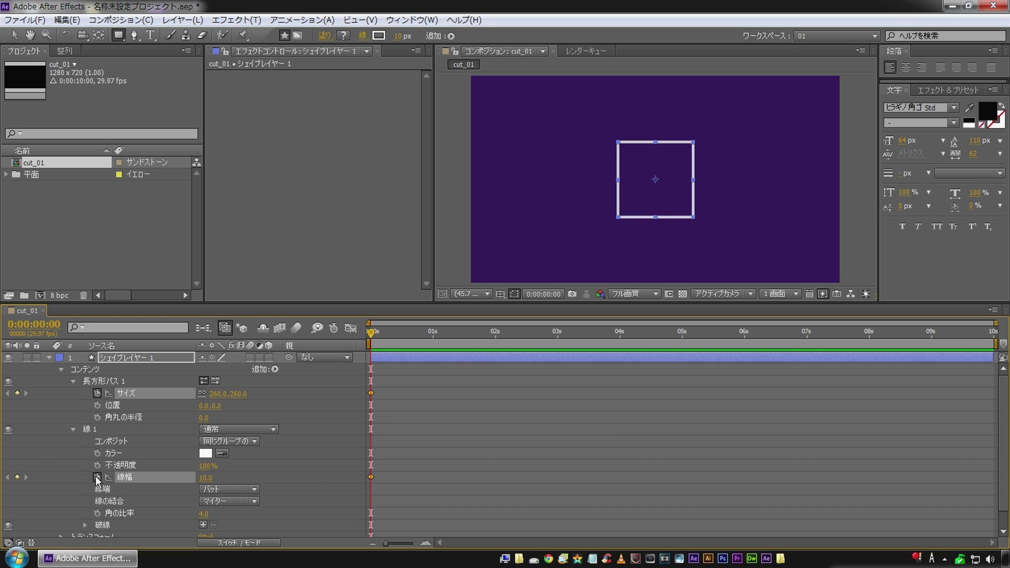
left_click(523, 415)
key("shift+Page_Down")
key("shift+Page_Down")
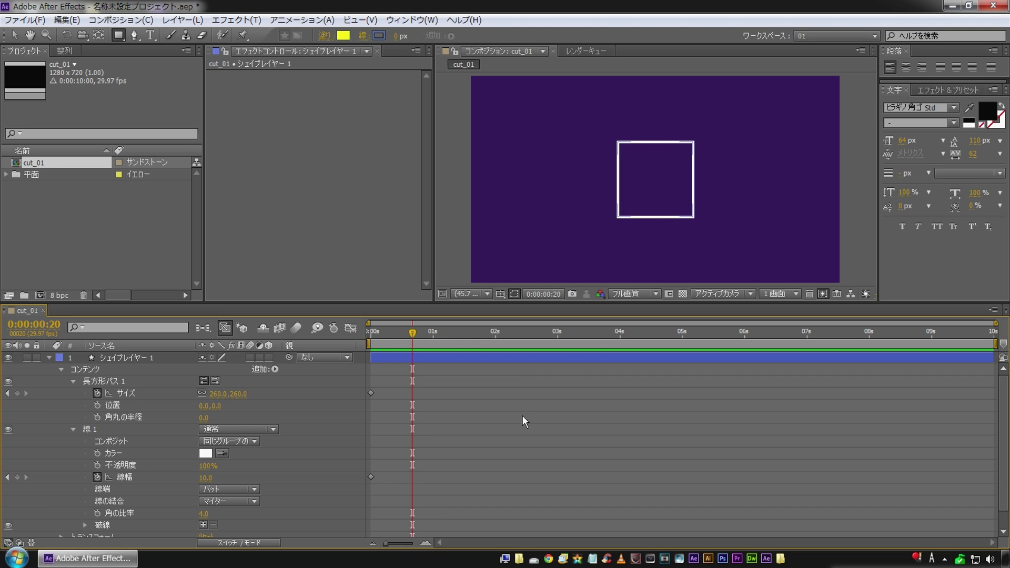
left_click(206, 480)
type("260")
key("Return")
left_click(645, 472)
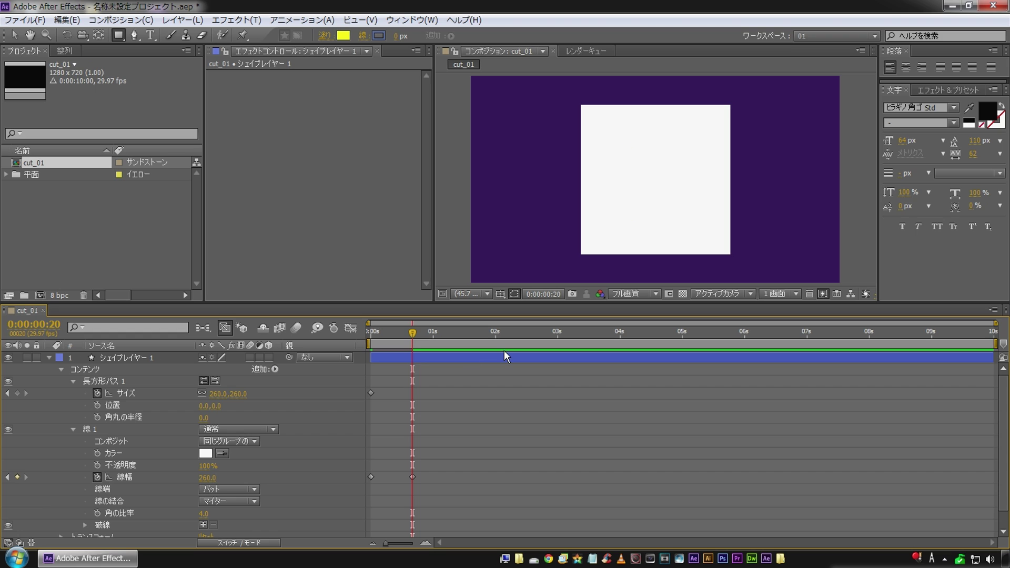
key("Home")
key("space")
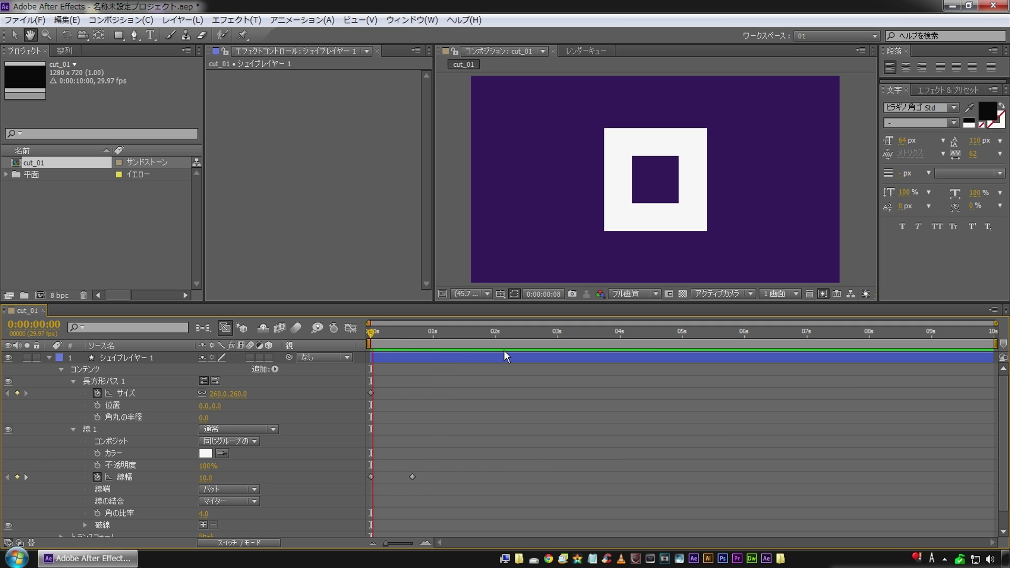
key("q")
Set the square's Size to 1600 at frame 20 and preview the growth.
left_click(8, 477)
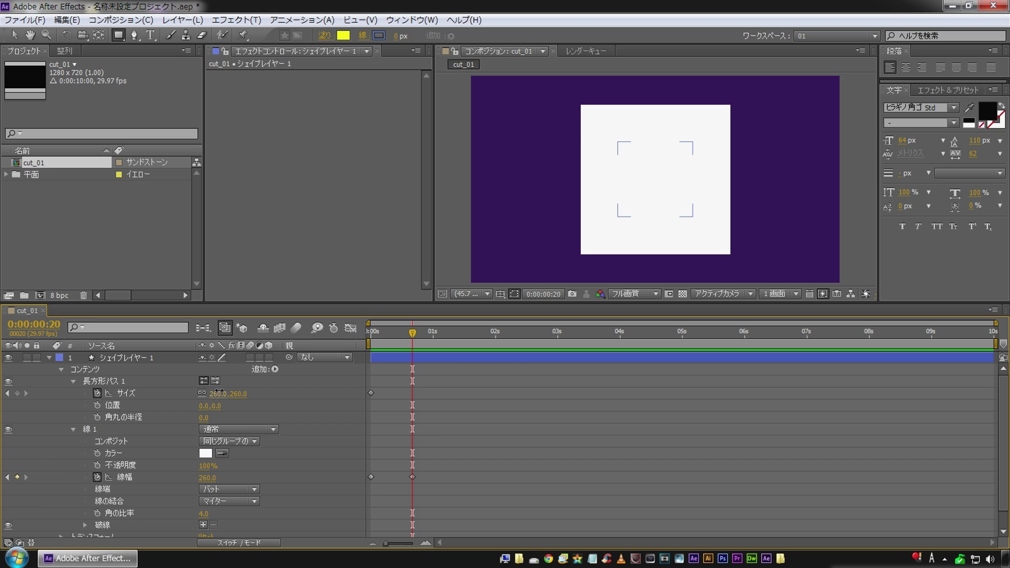
left_click_drag(218, 394, 297, 434)
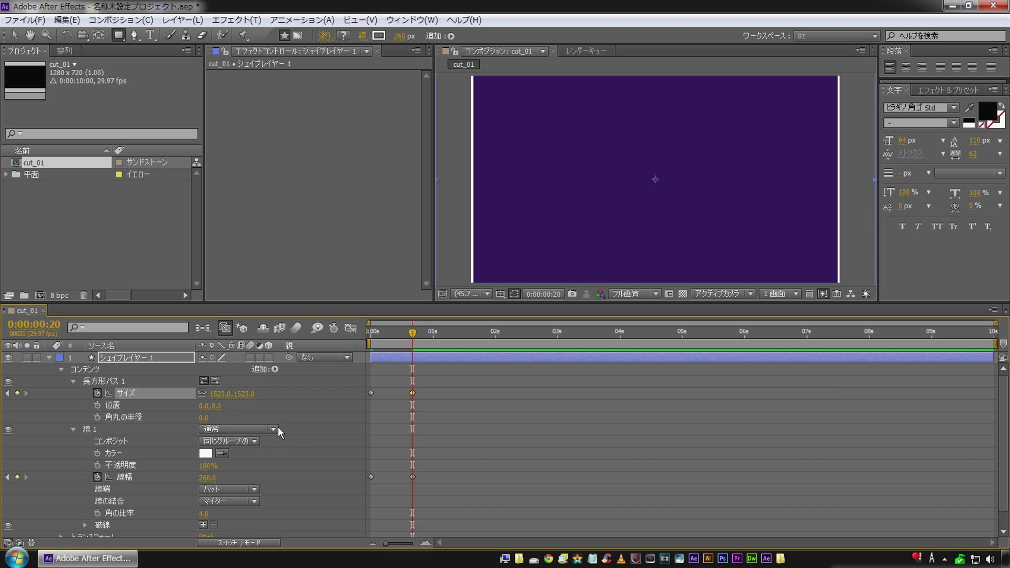
left_click(218, 393)
type("1600")
key("Return")
left_click(523, 398)
key("Home")
key("space")
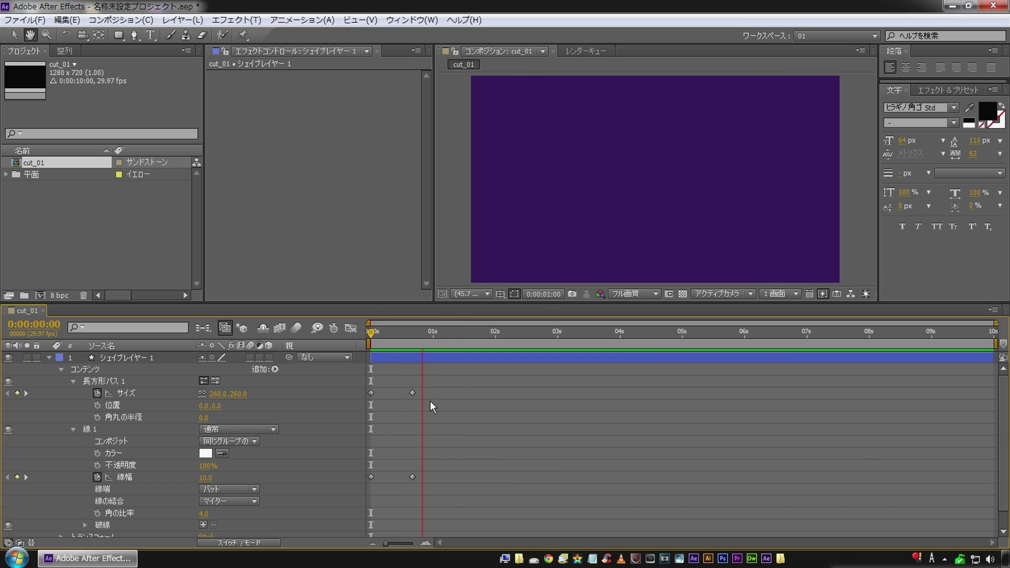
key("q")
left_click(117, 360)
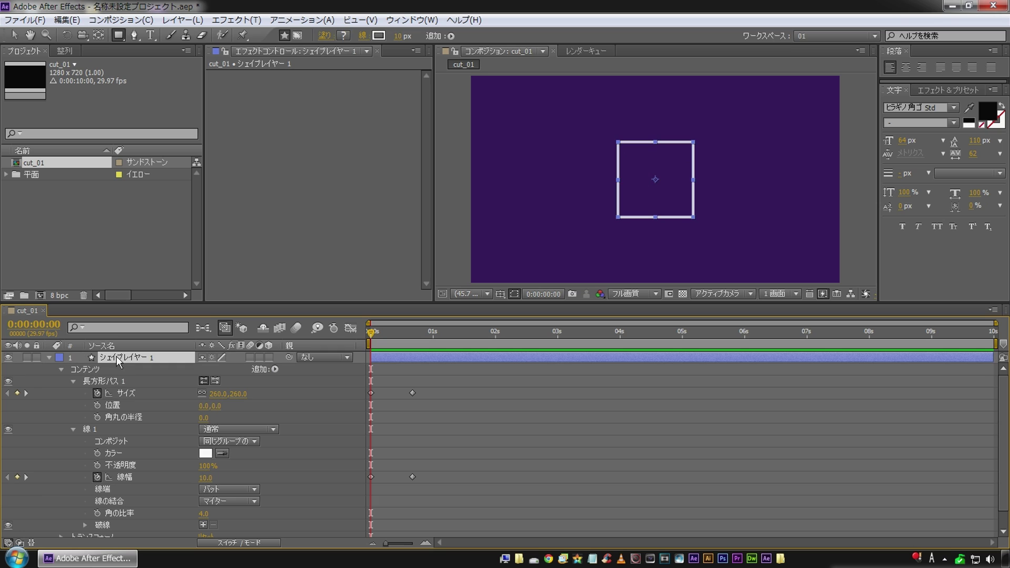
Add a new null object, ヌル 1, to cut_01.
left_click(49, 358)
right_click(95, 415)
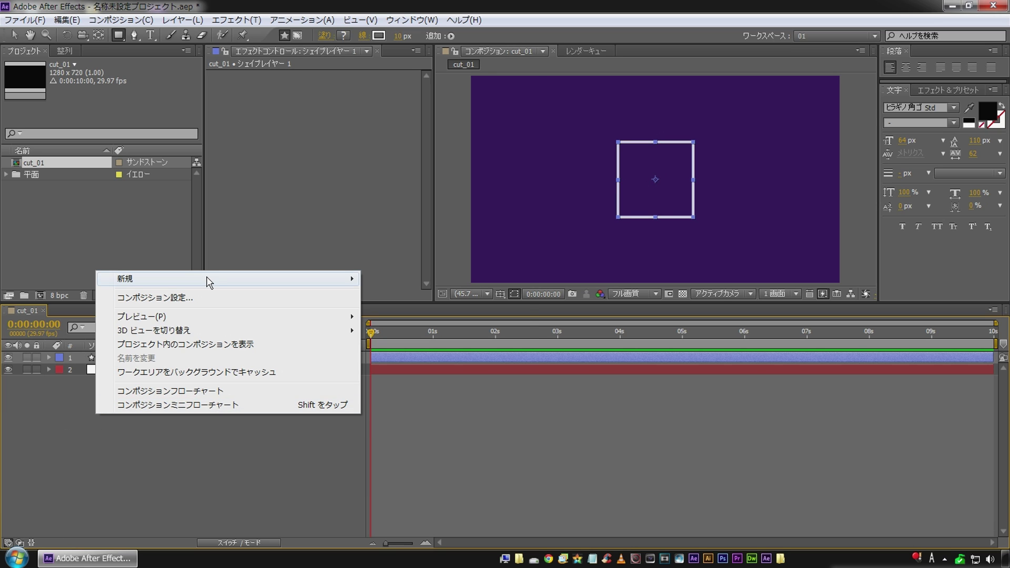
mouse_move(315, 282)
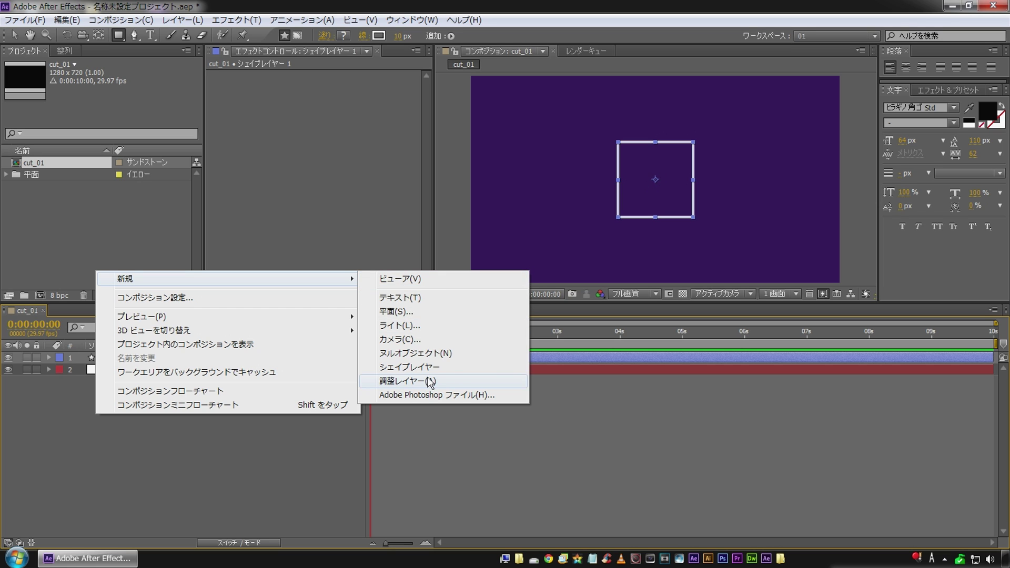
left_click(452, 355)
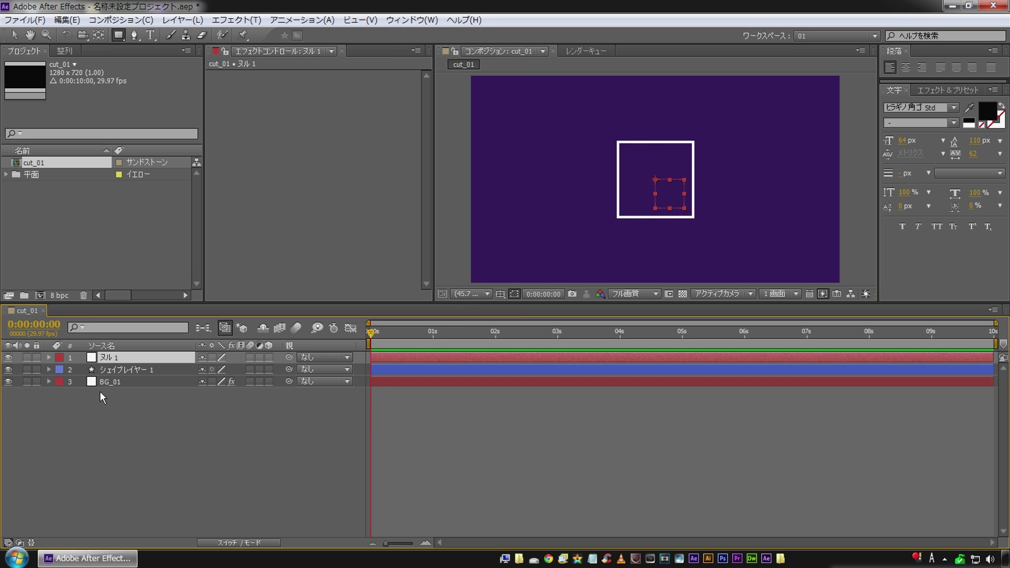
Parent シェイプレイヤー 1 to ヌル 1 and show the null's Rotation.
left_click(122, 370)
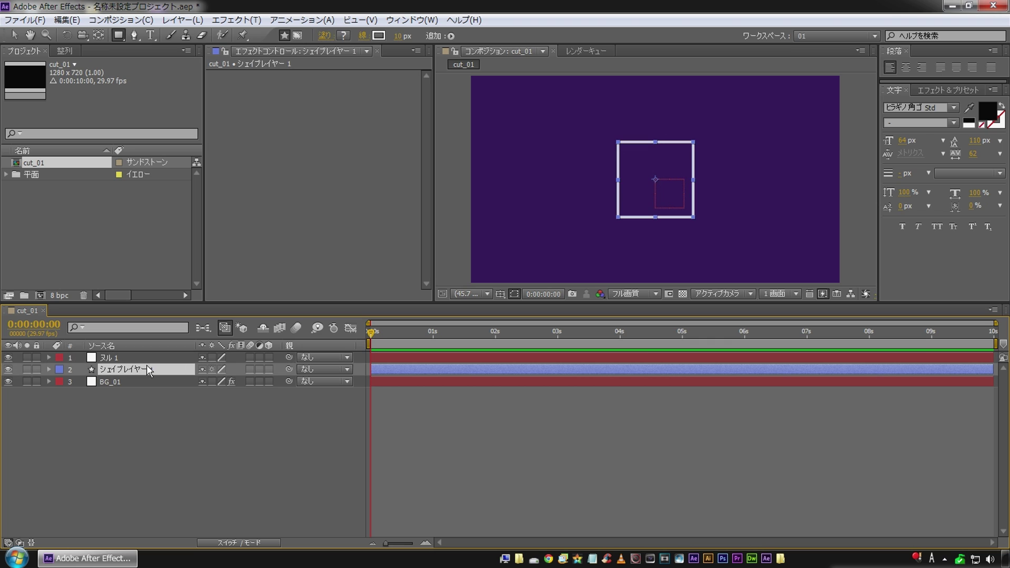
left_click_drag(288, 370, 124, 357)
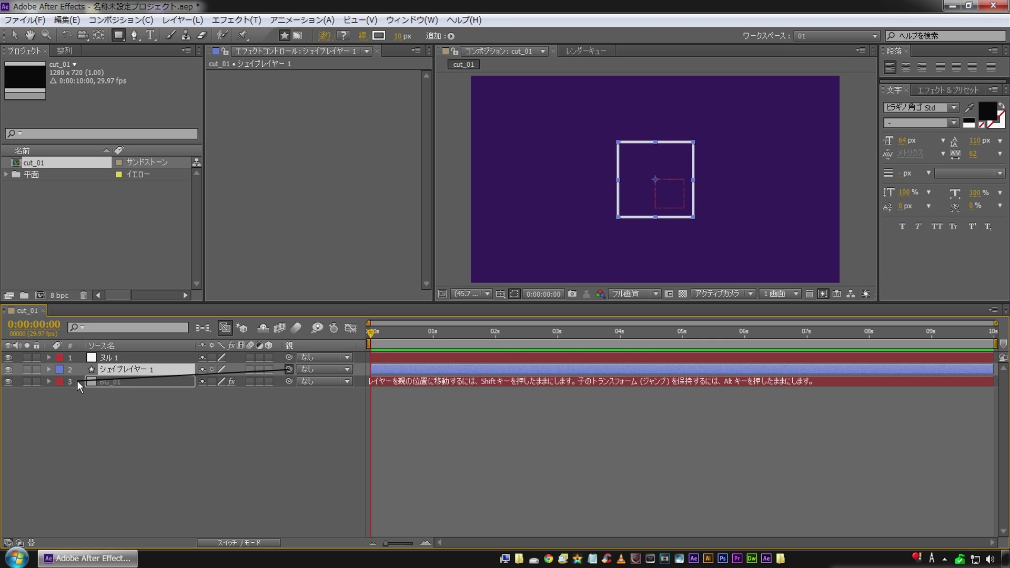
key("u")
left_click(122, 359)
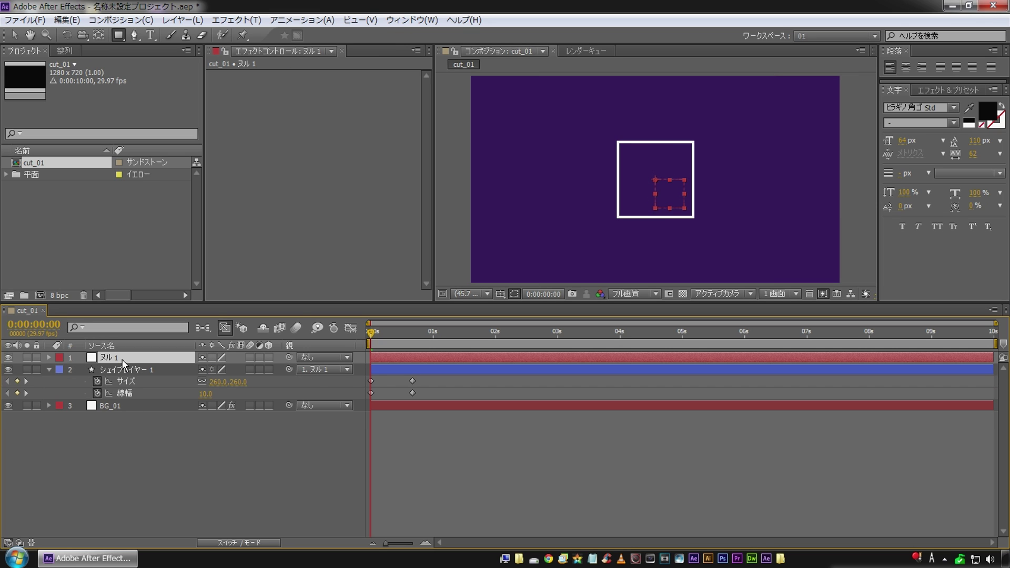
key("r")
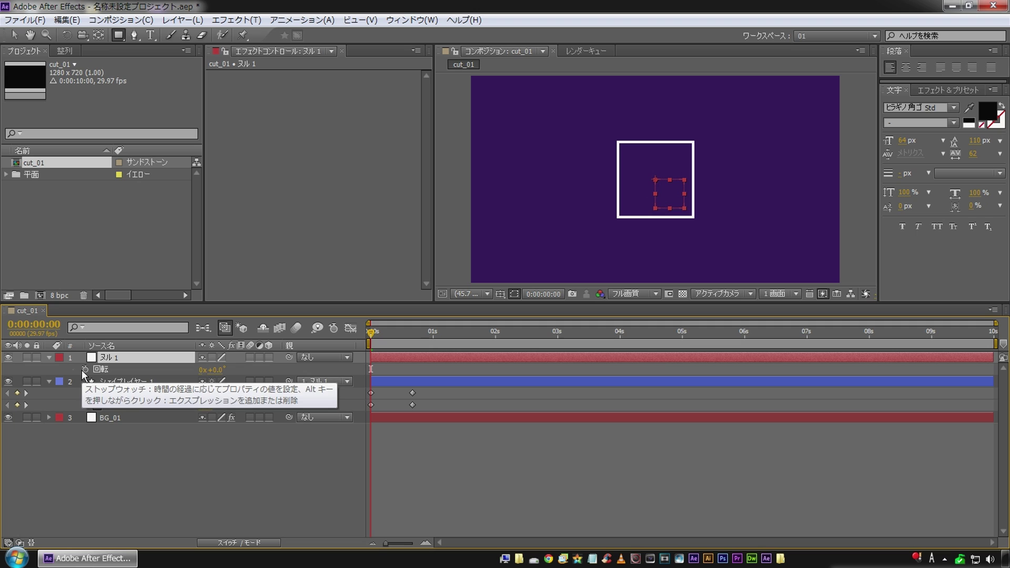
Set a 45° Rotation keyframe on ヌル 1 at frame 0 and preview.
left_click(85, 369)
left_click(215, 370)
type("45")
key("Return")
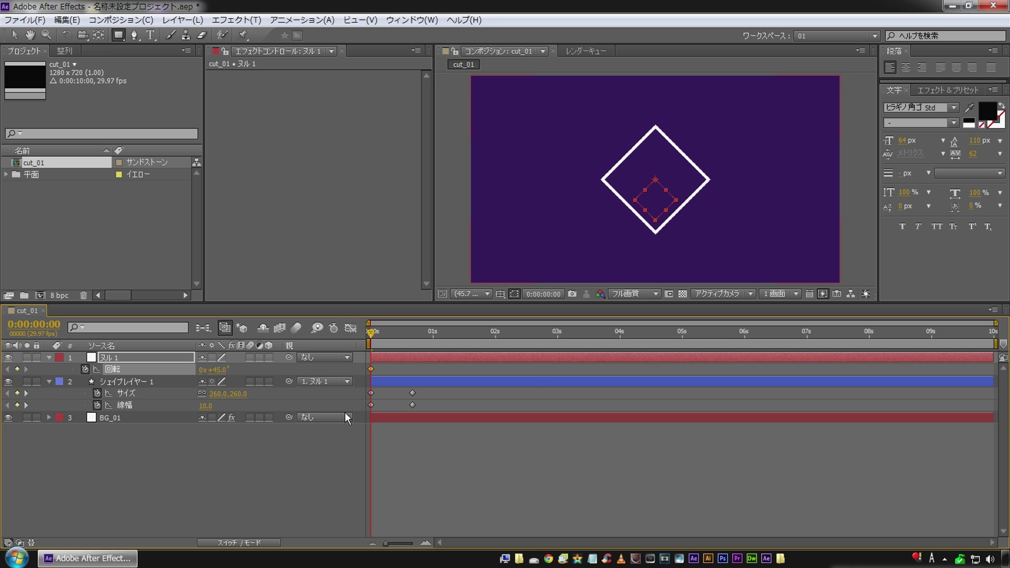
key("space")
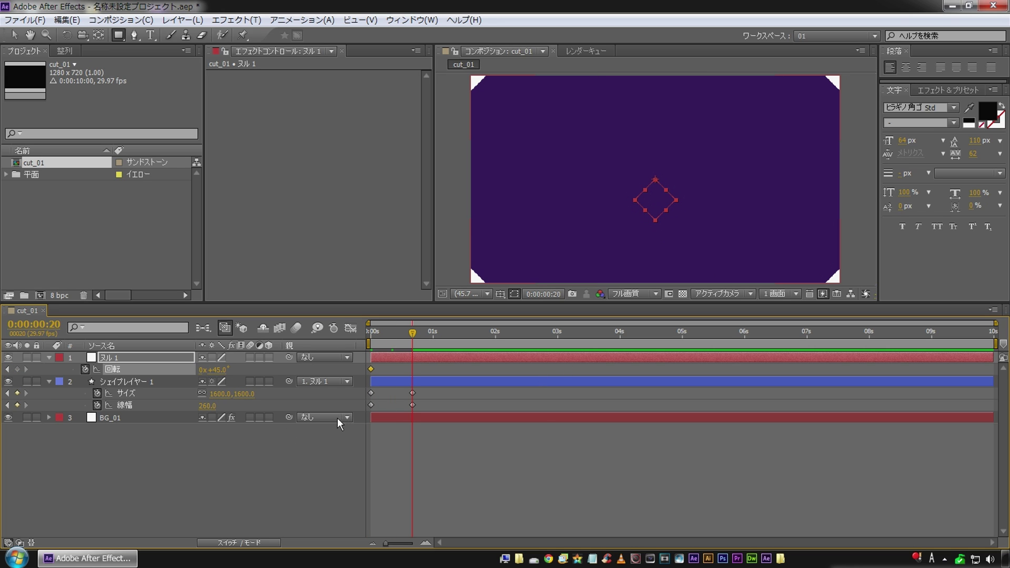
Add the 180° rotation keyframe at frame 20, preview, and hide the null layer.
left_click(216, 369)
key("Return")
left_click(177, 458)
key("Home")
key("space")
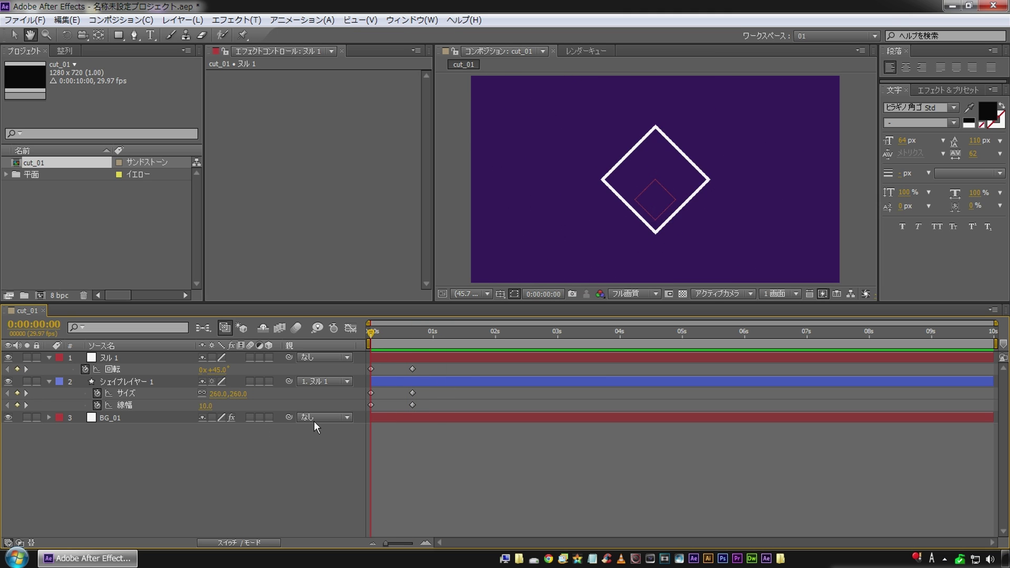
key("space")
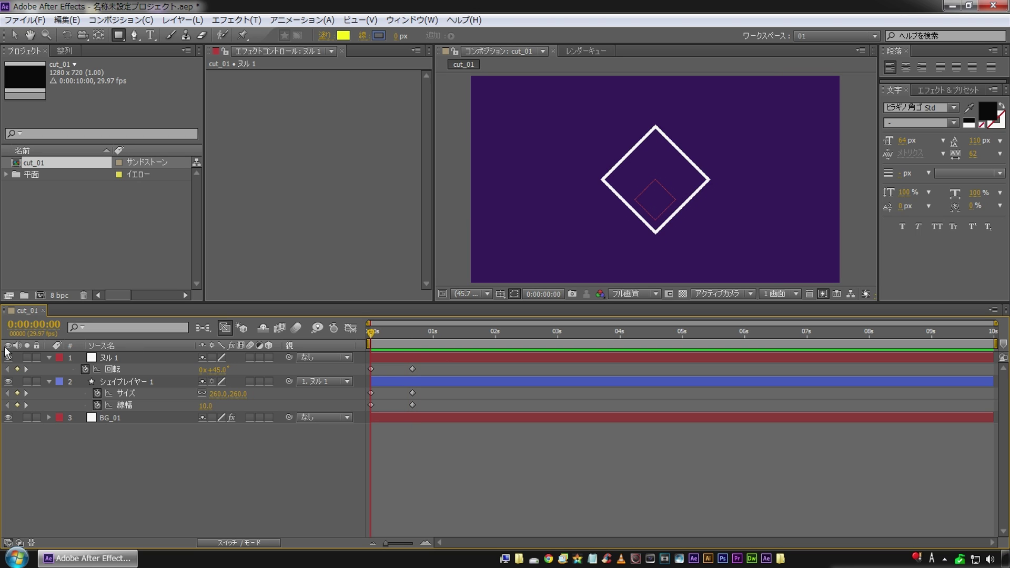
left_click(8, 357)
Apply Easy Ease (F9) to the frame-0 Size and Stroke Width keyframes, then preview.
left_click(130, 382)
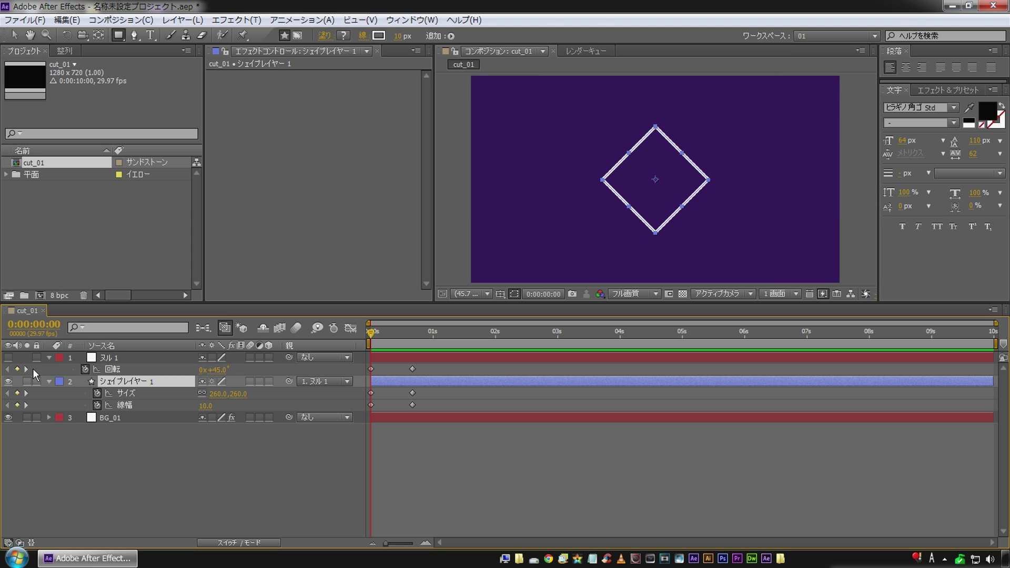
left_click_drag(396, 389, 367, 409)
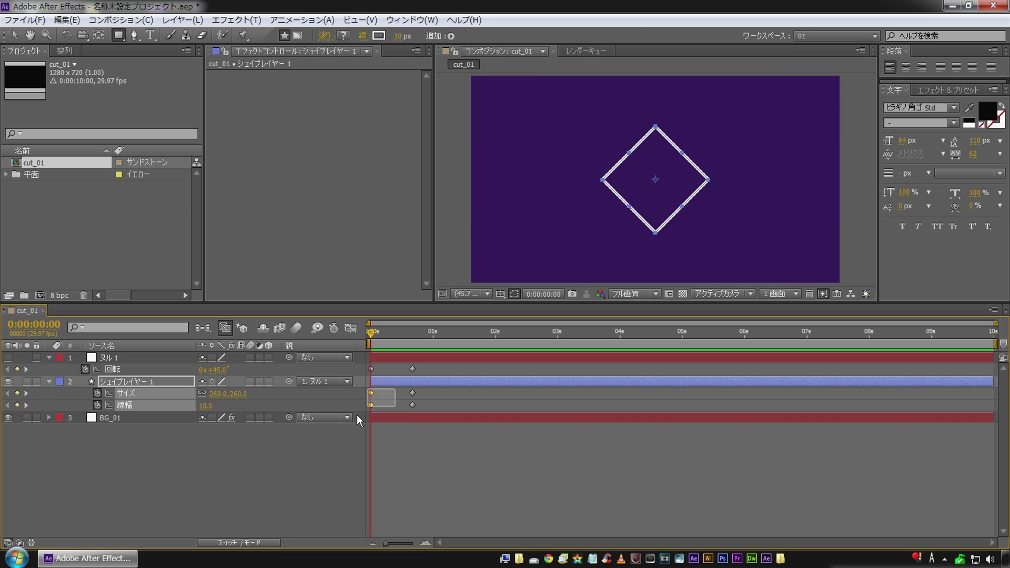
key("F9")
left_click(223, 478)
key("space")
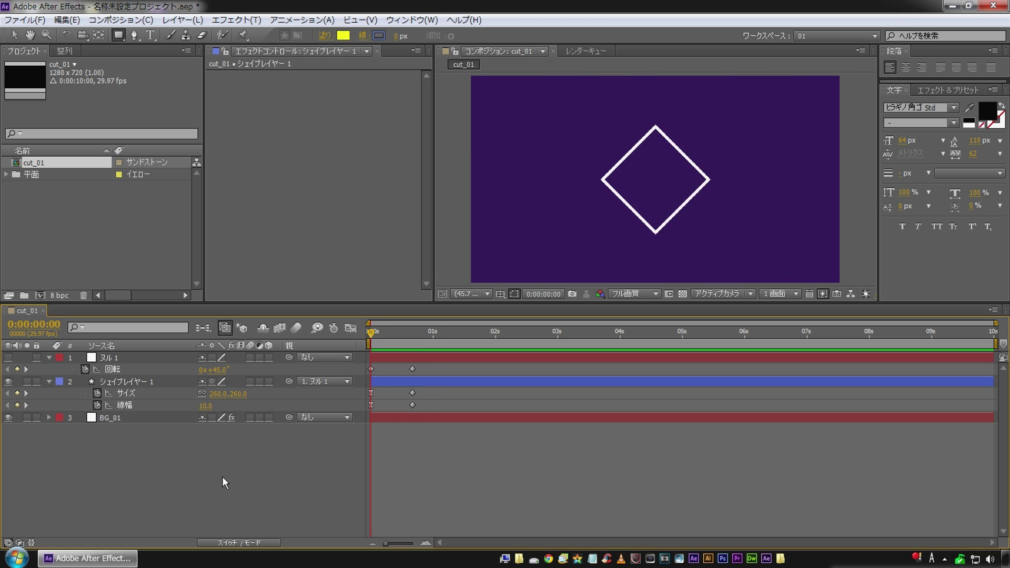
key("q")
left_click(132, 382)
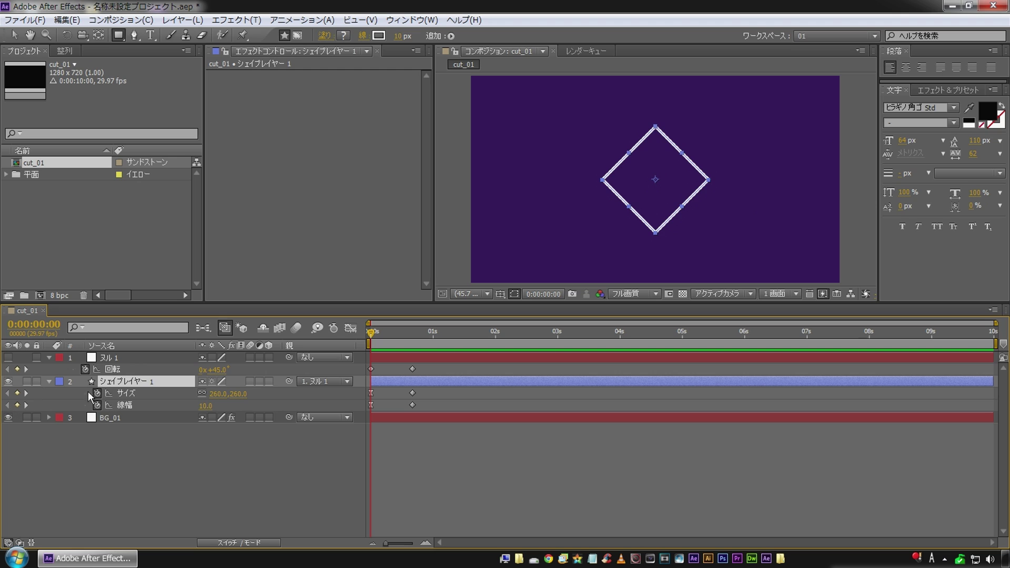
Change Stroke 1's colour to bright yellow #F4FF3F.
left_click(49, 380)
left_click(48, 380)
scroll(63, 405, "down", 1)
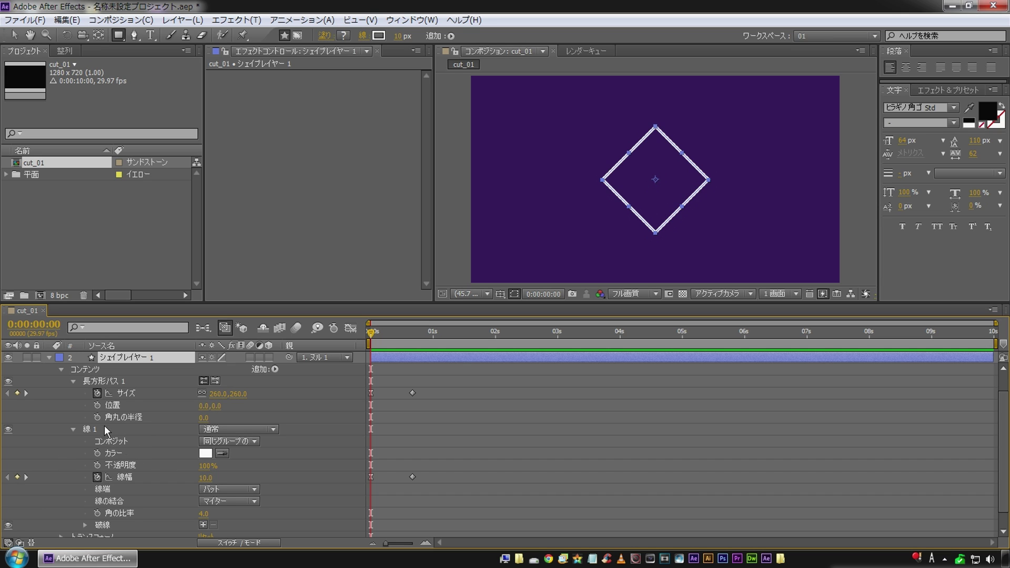
left_click(205, 453)
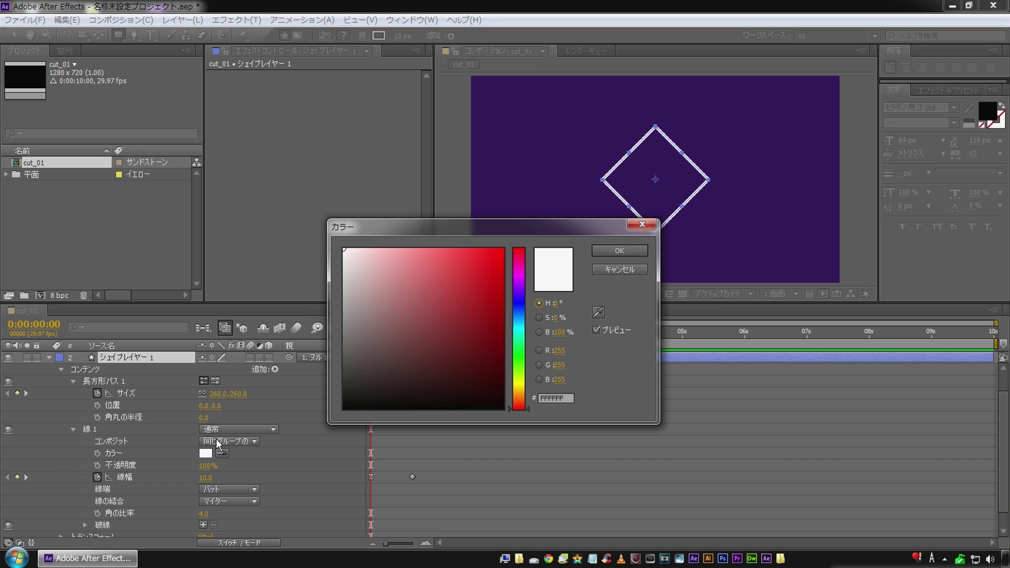
left_click(520, 380)
mouse_move(482, 327)
left_mouse_down()
mouse_move(456, 234)
mouse_move(466, 236)
left_mouse_up()
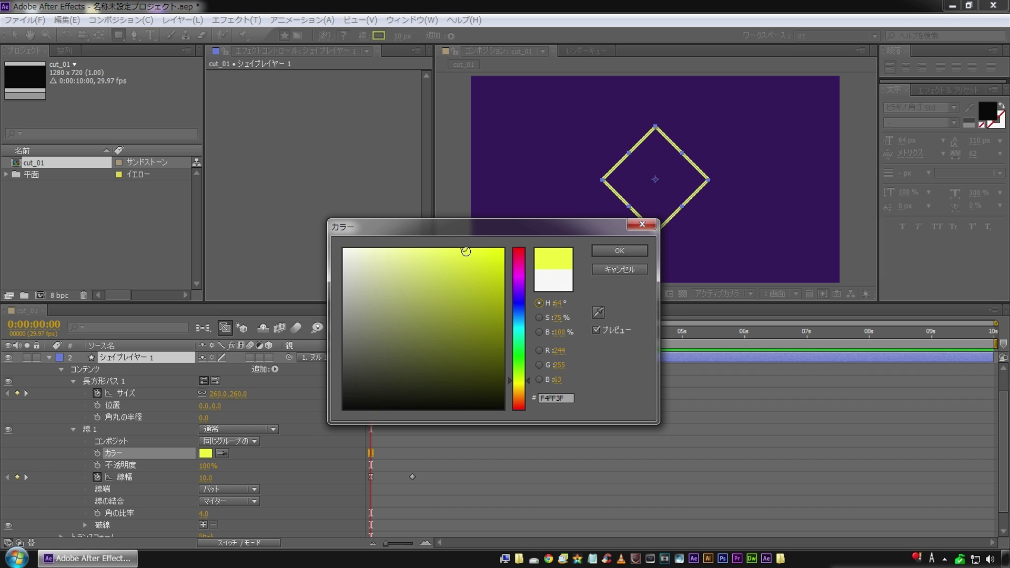
left_click(618, 249)
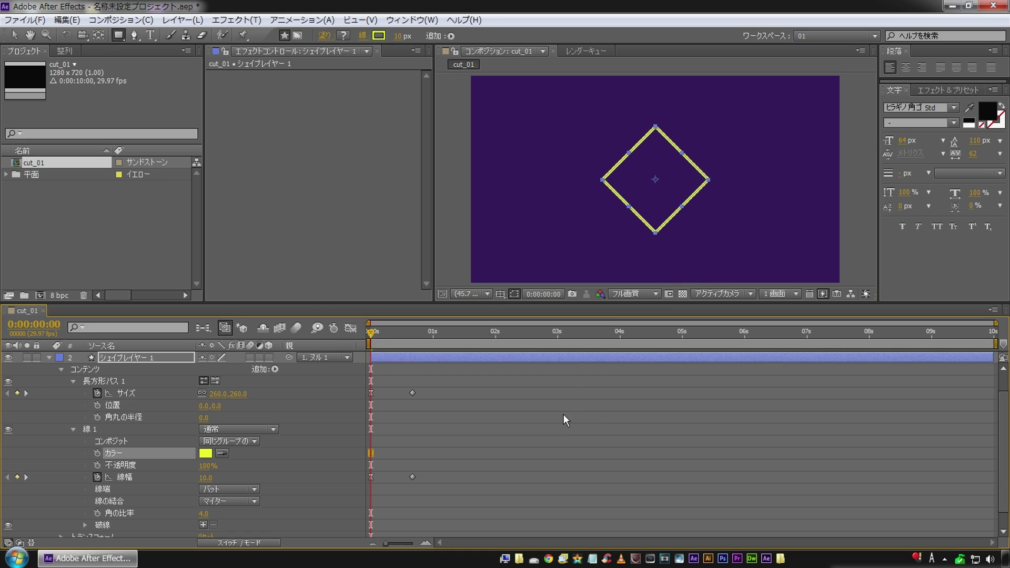
Collapse the square's shape layer and give it a Yellow label colour.
left_click(563, 414)
left_click(48, 357)
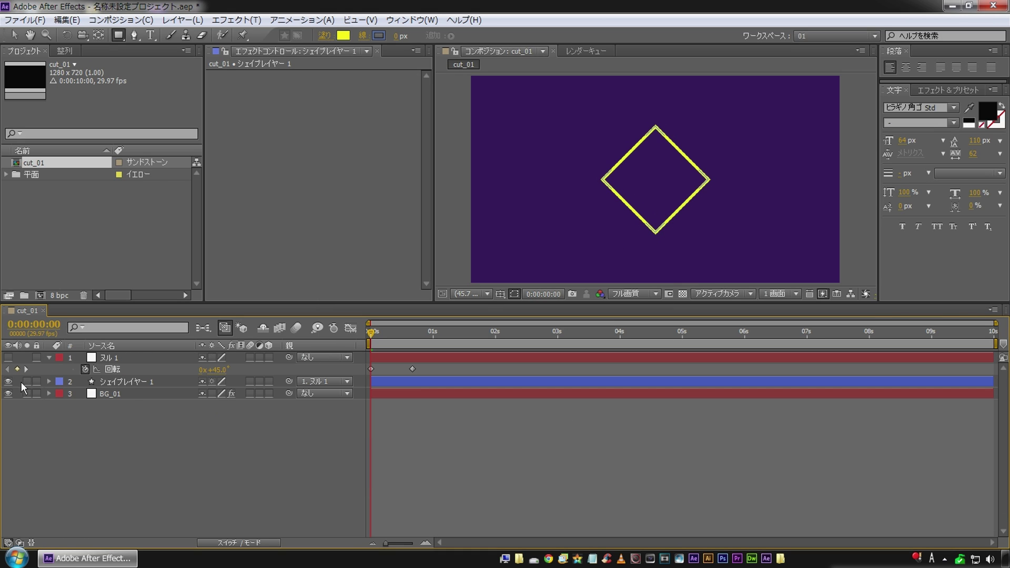
left_click(70, 386)
left_click(59, 388)
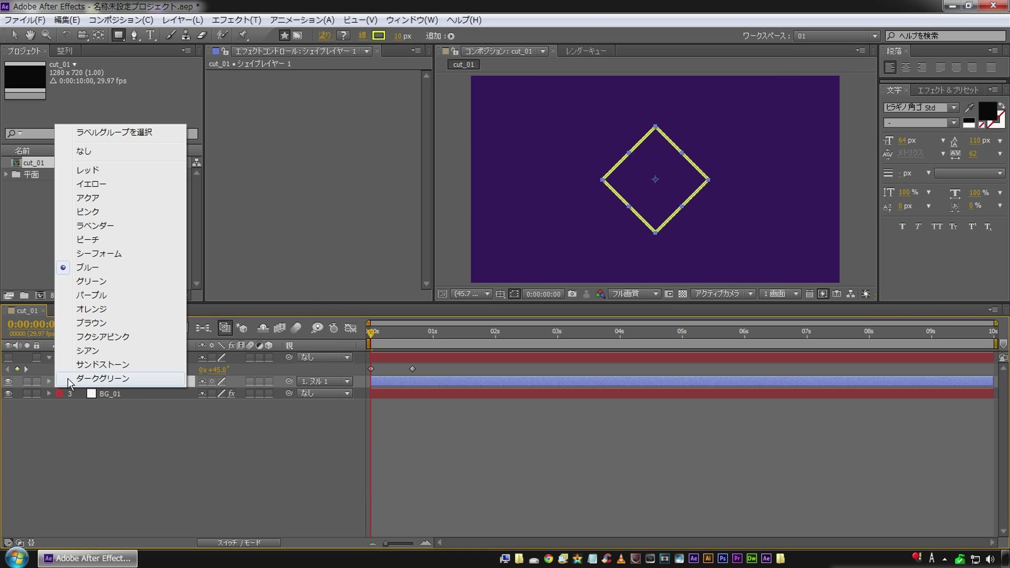
left_click(117, 188)
Duplicate the yellow shape layer to create Shape Layer 2.
left_click(152, 443)
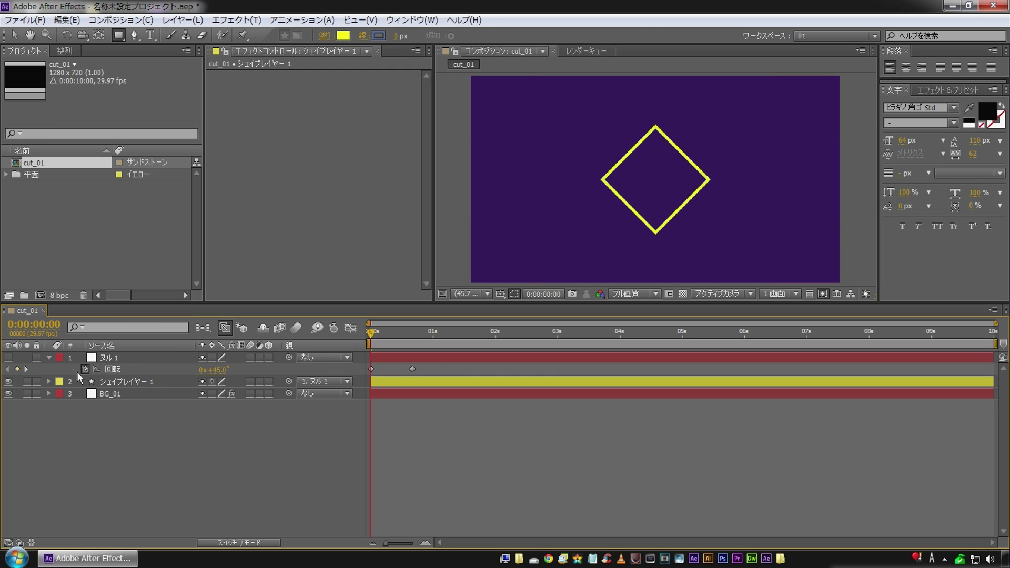
left_click(134, 384)
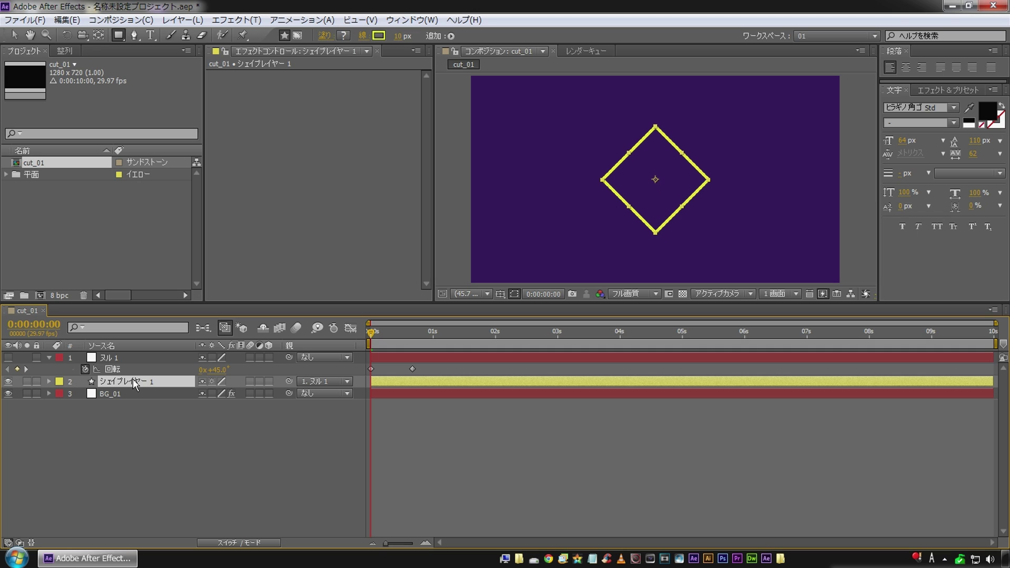
key("ctrl+d")
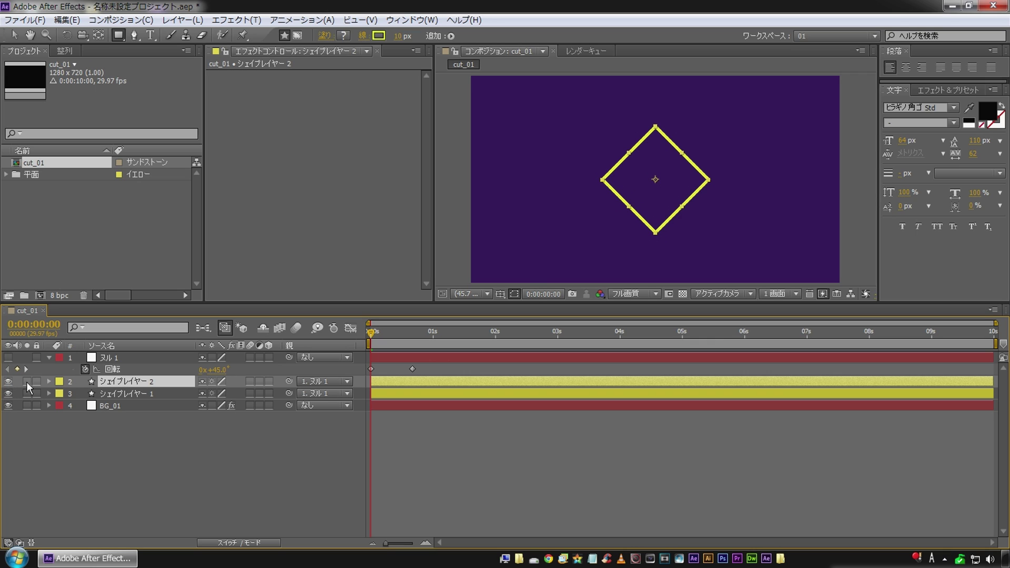
Relabel Shape Layer 2 blue and change its Stroke 1 colour to cyan #27D8FE.
left_click(58, 382)
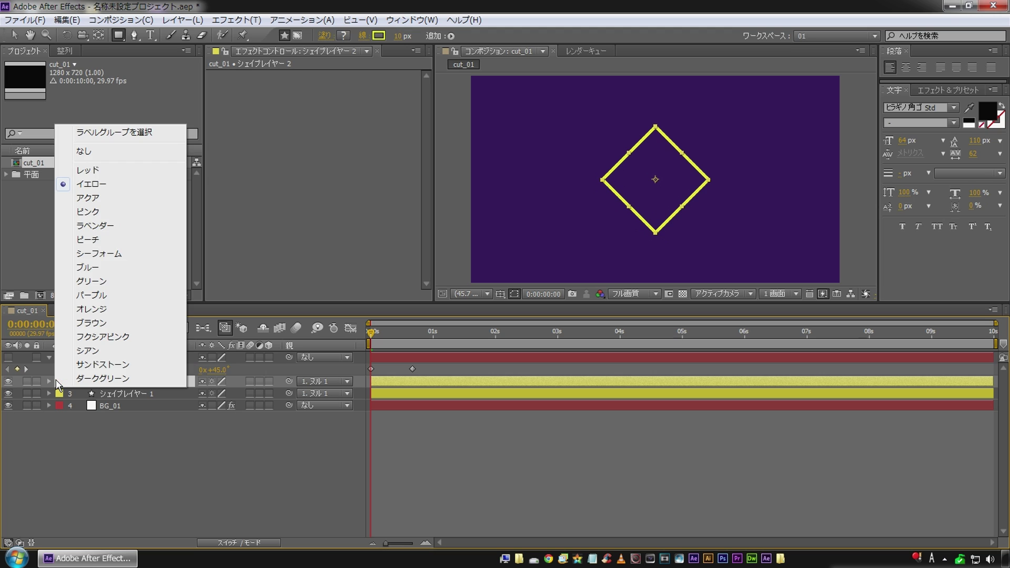
left_click(130, 269)
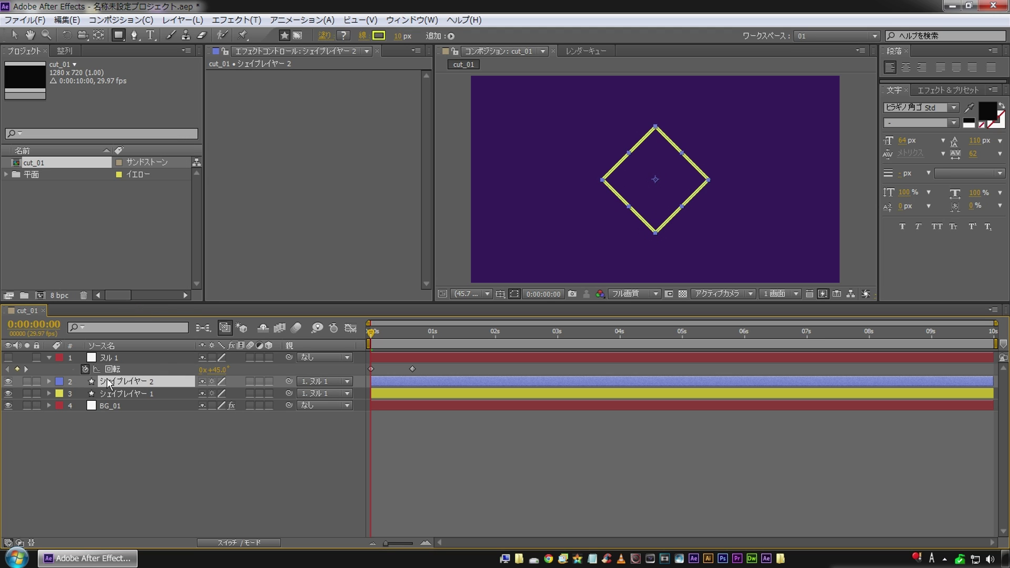
left_click(49, 381)
left_click(61, 393)
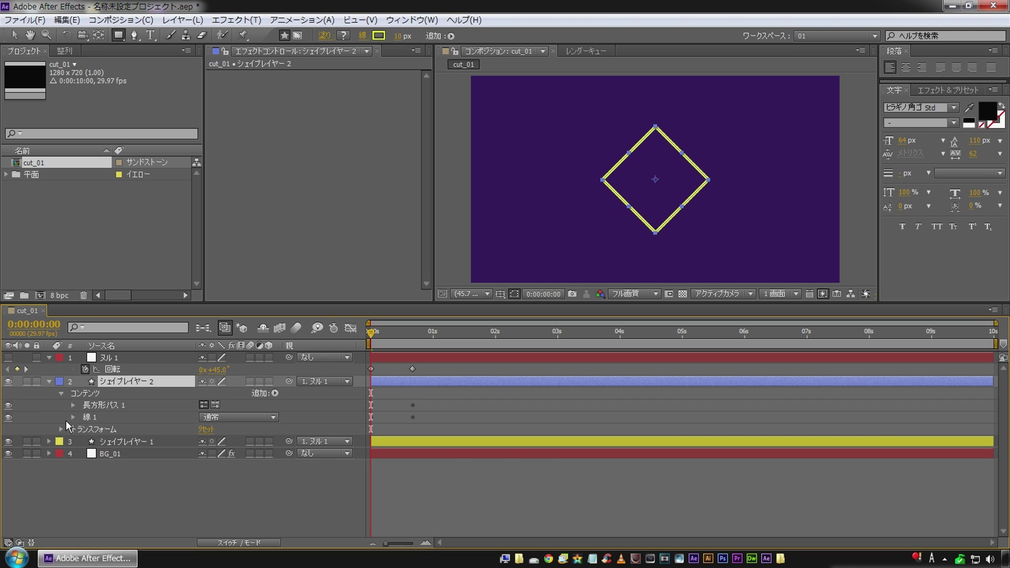
left_click(73, 416)
left_click(205, 441)
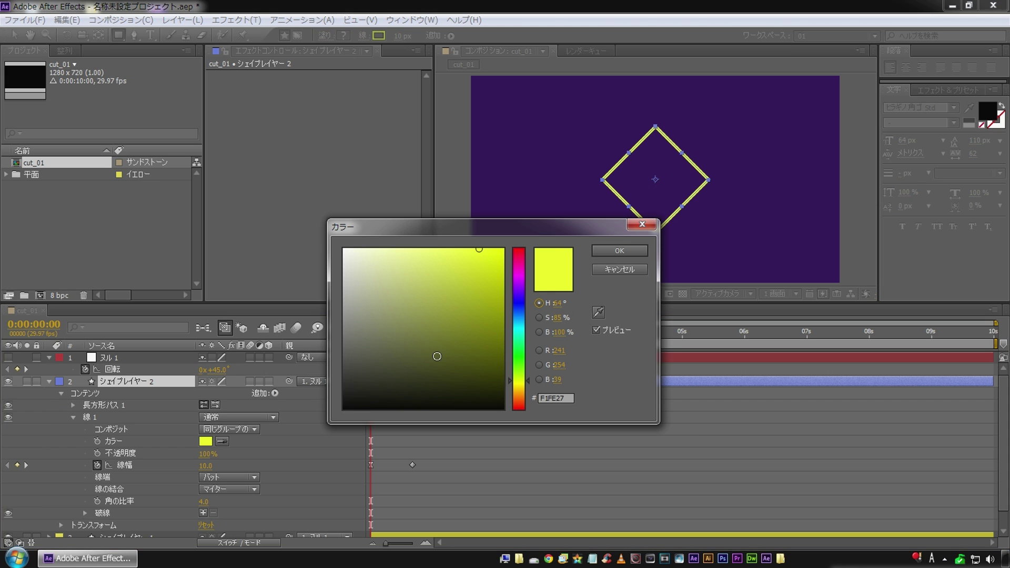
left_click_drag(522, 328, 512, 323)
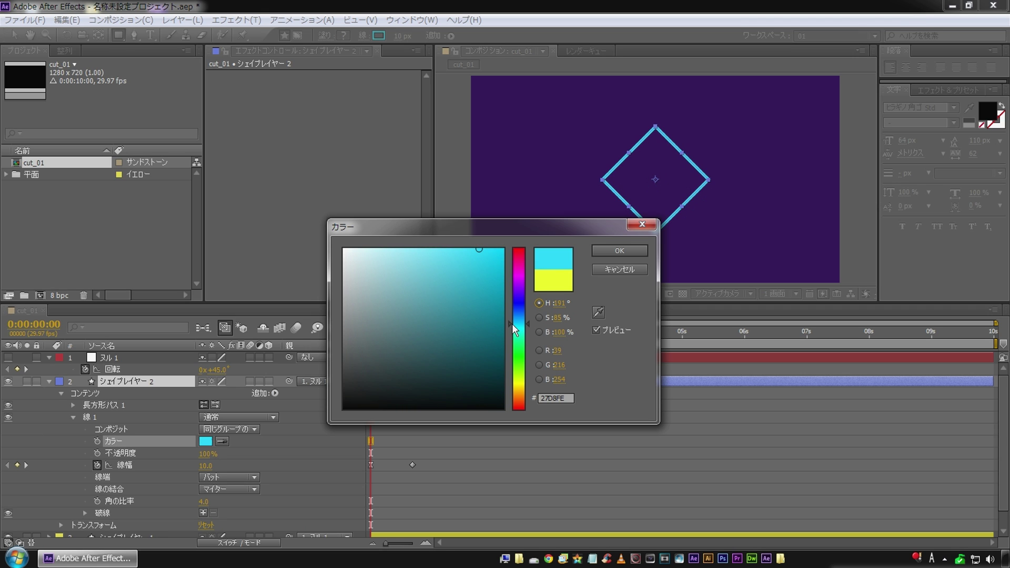
left_click(615, 251)
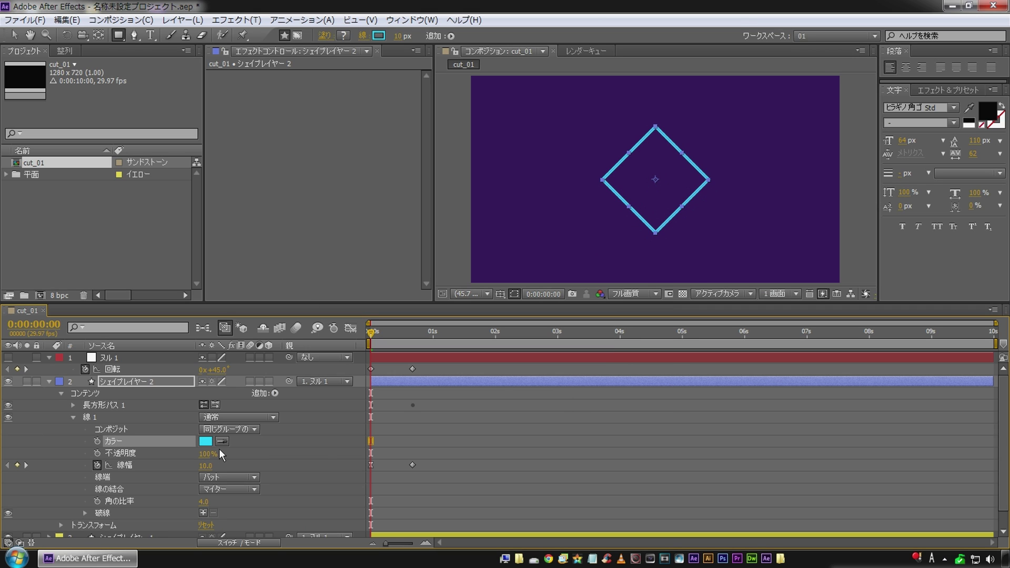
left_click(123, 383)
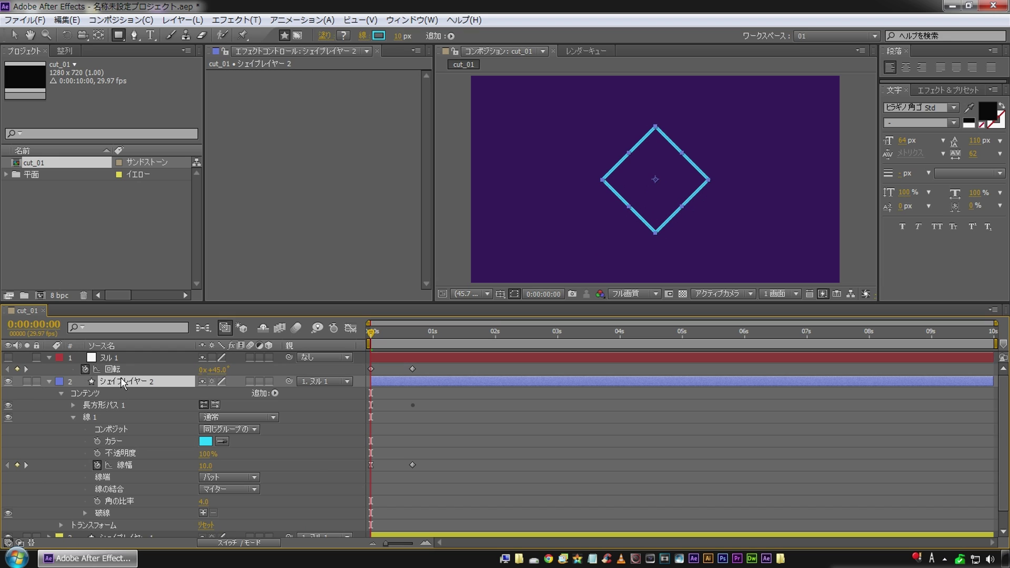
Set Shape Layer 2's starting Size to 272 so it frames the yellow diamond.
key("u")
left_click(134, 392)
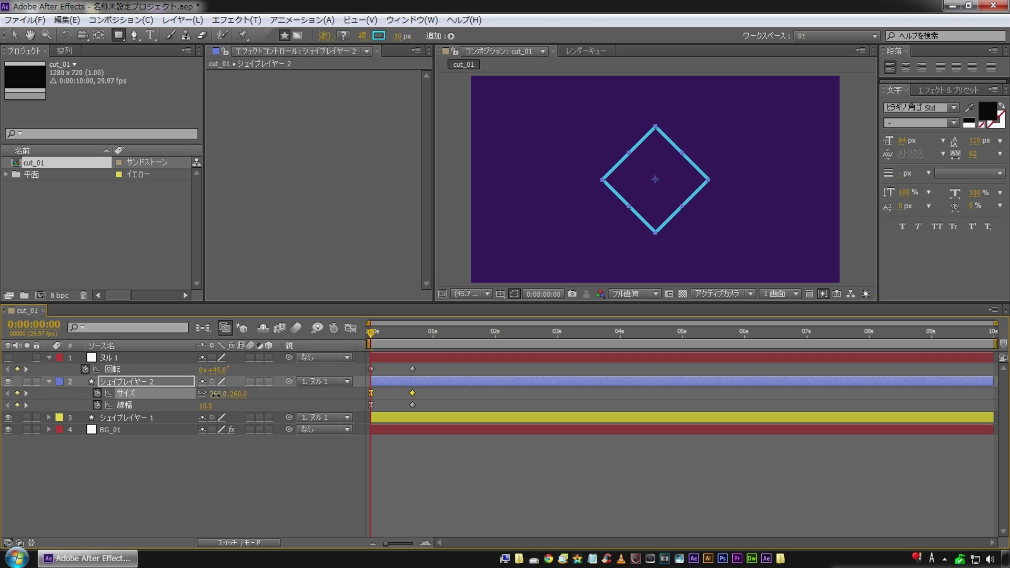
left_click_drag(217, 393, 221, 394)
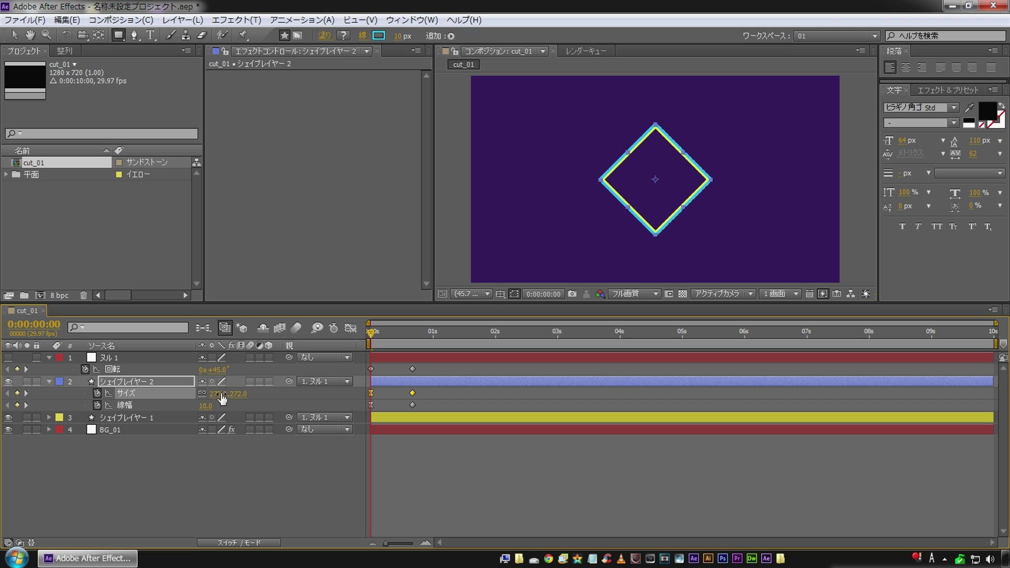
left_click(218, 465)
Preview the animation and move Shape Layer 2's Size and Stroke Width keyframes earlier.
key("space")
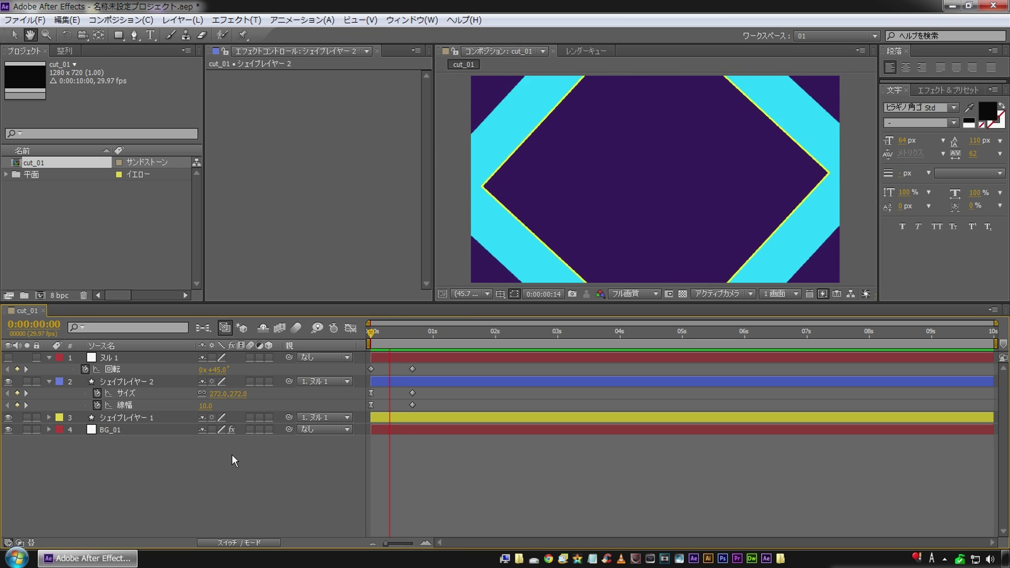
key("space")
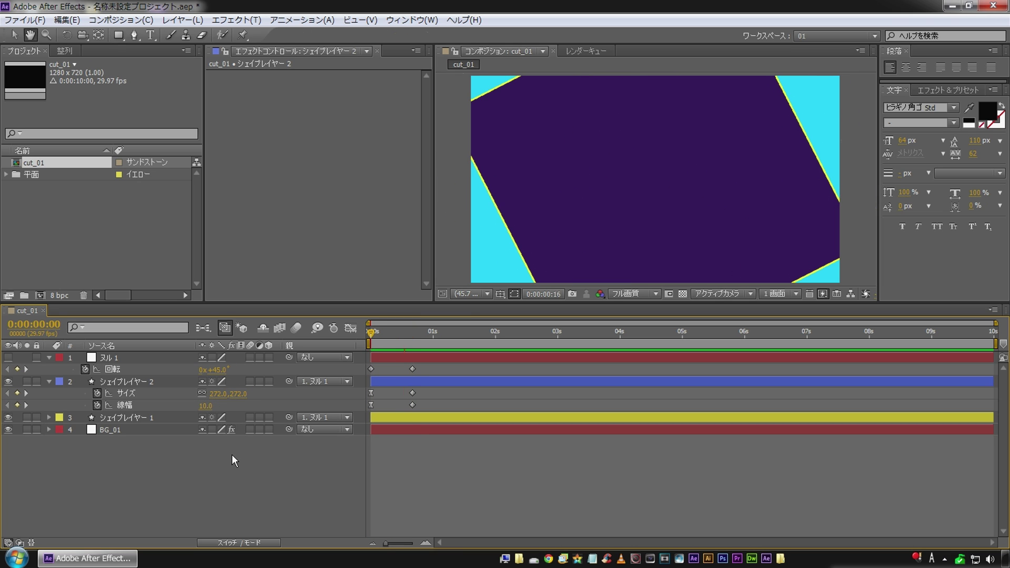
left_click_drag(399, 333, 403, 332)
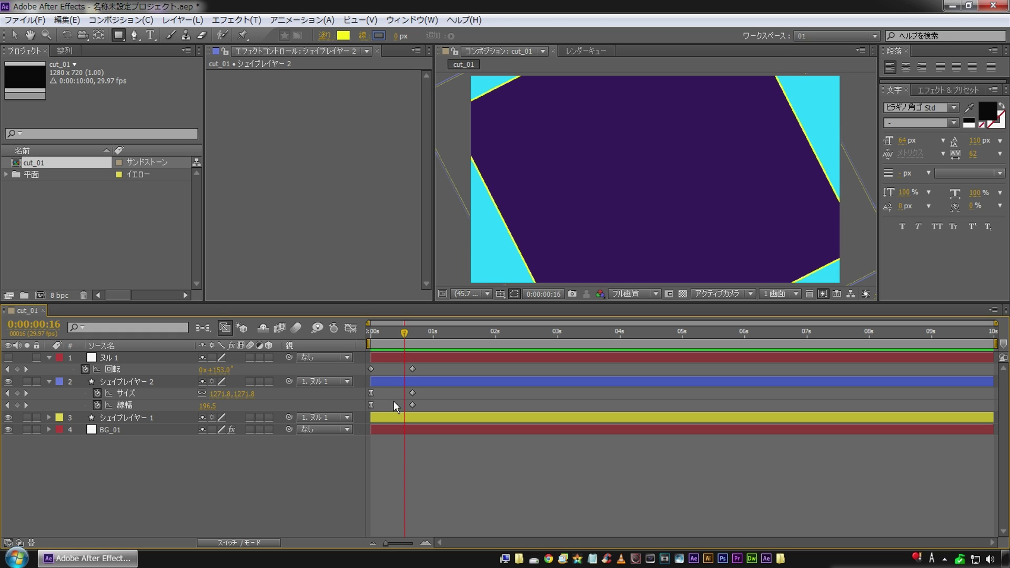
mouse_move(395, 389)
left_mouse_down()
mouse_move(417, 410)
mouse_move(409, 392)
left_mouse_up()
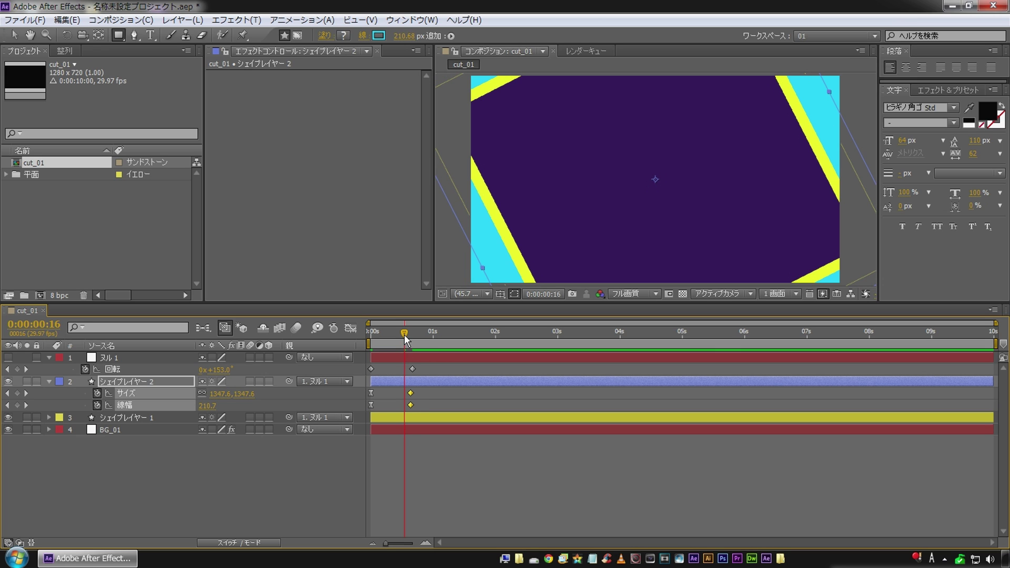
left_click_drag(404, 335, 355, 326)
left_click(266, 465)
key("space")
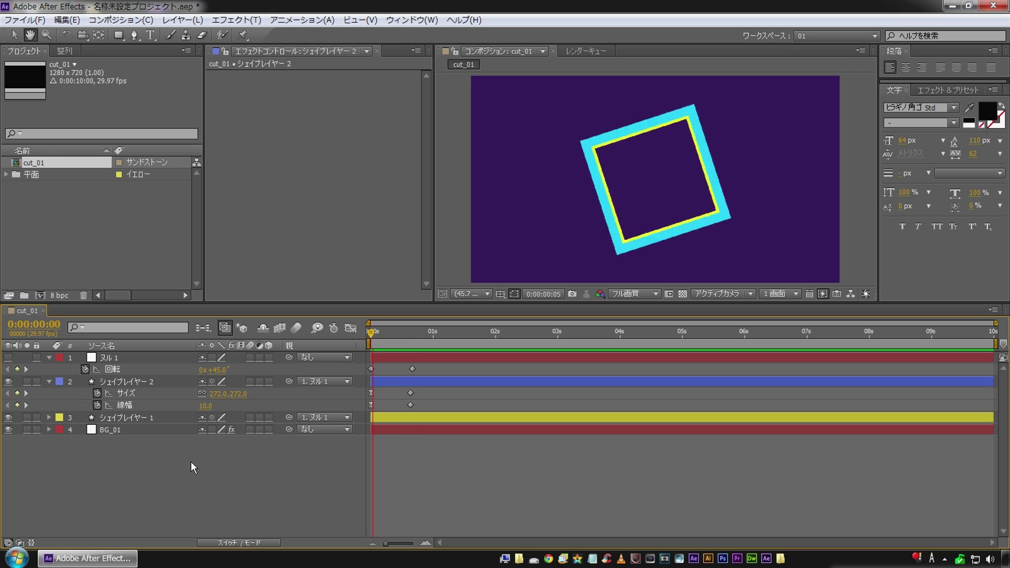
key("q")
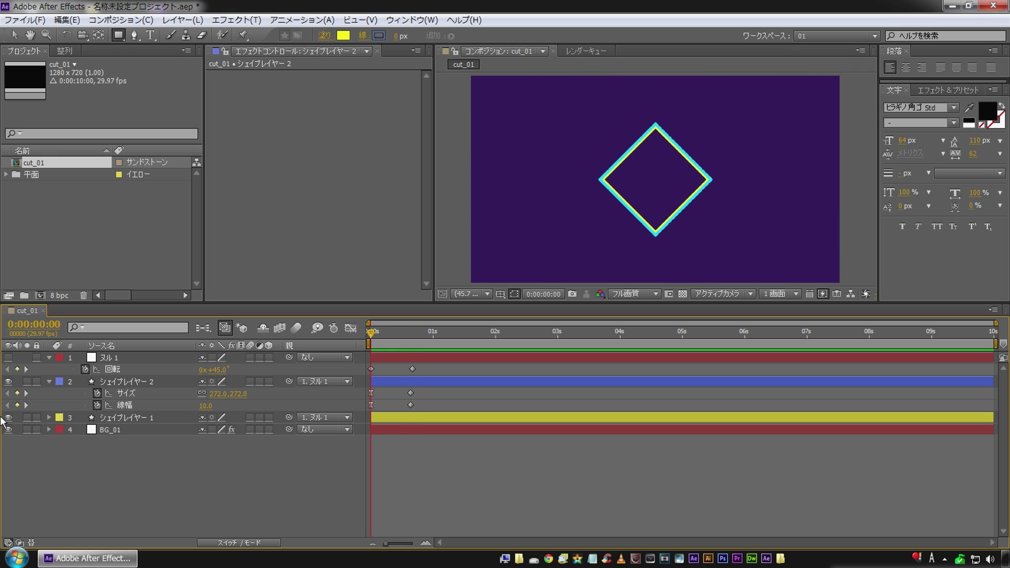
left_click(121, 382)
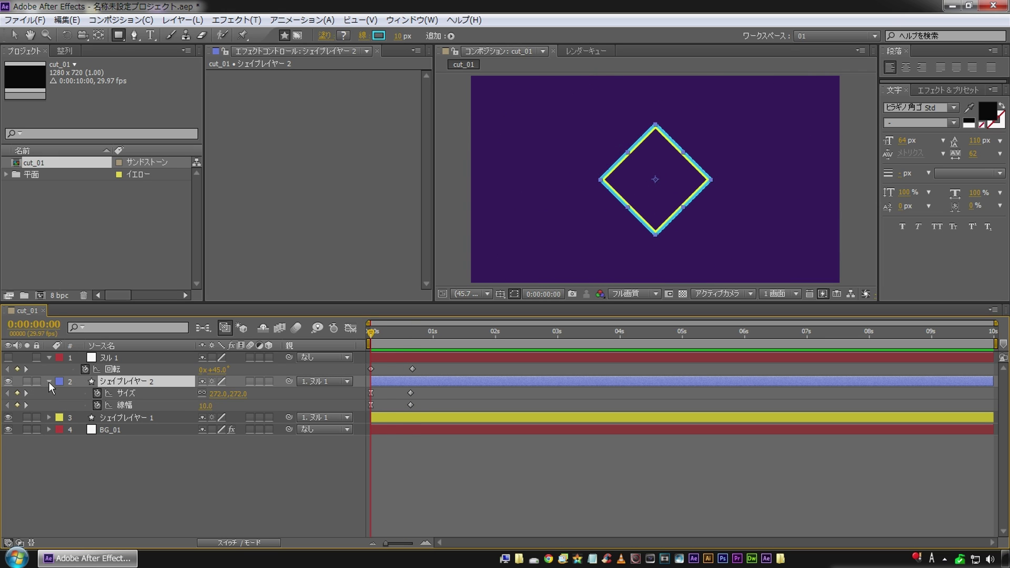
Duplicate the yellow square layer and move the copy to the top of the shape layers.
left_click(48, 381)
left_click(127, 395)
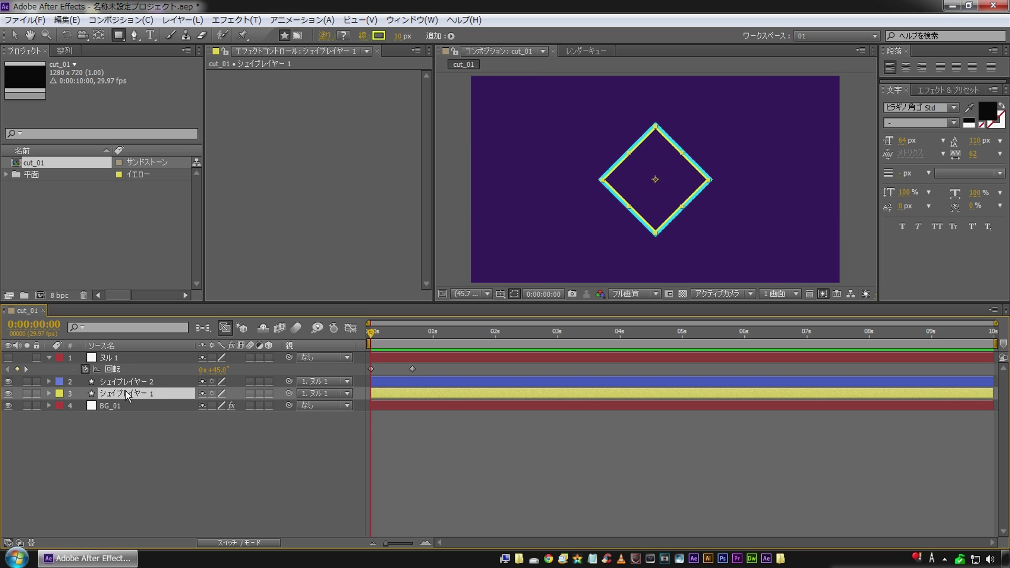
key("ctrl+d")
left_click_drag(128, 394, 155, 374)
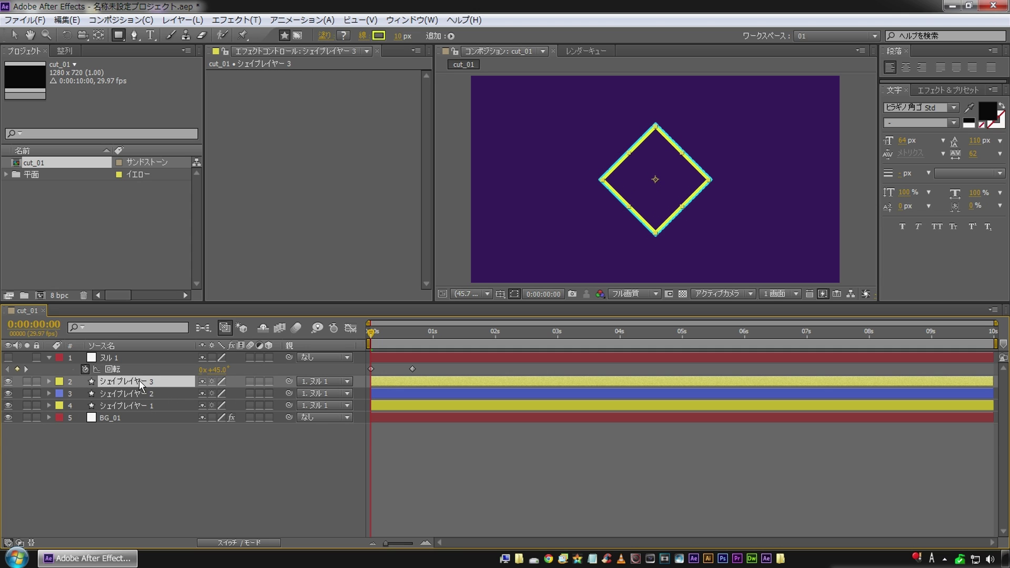
Set the copy's starting Size to 368 and preview the animation.
key("u")
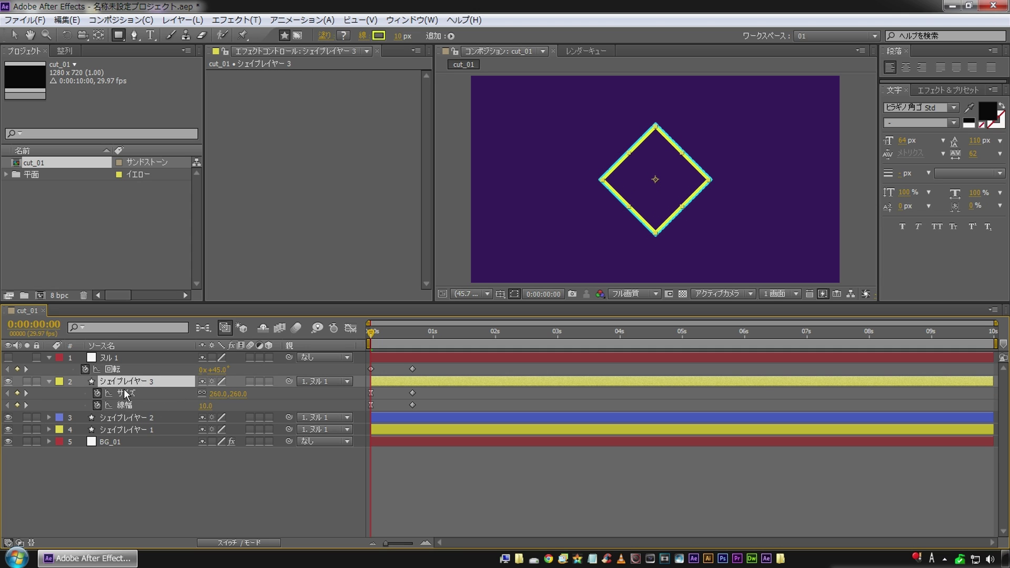
left_click(127, 394)
left_click_drag(219, 398, 282, 389)
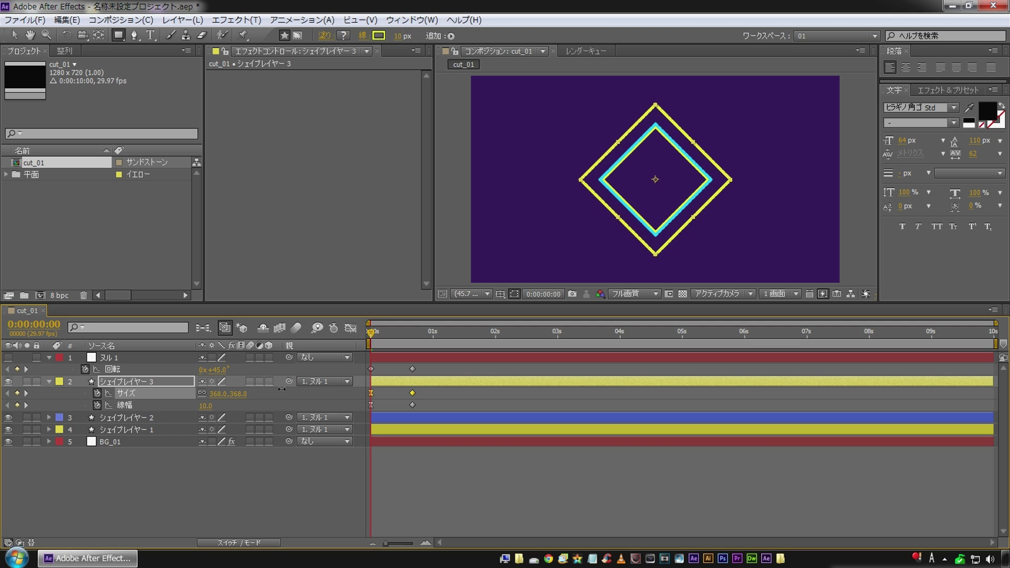
left_click(262, 483)
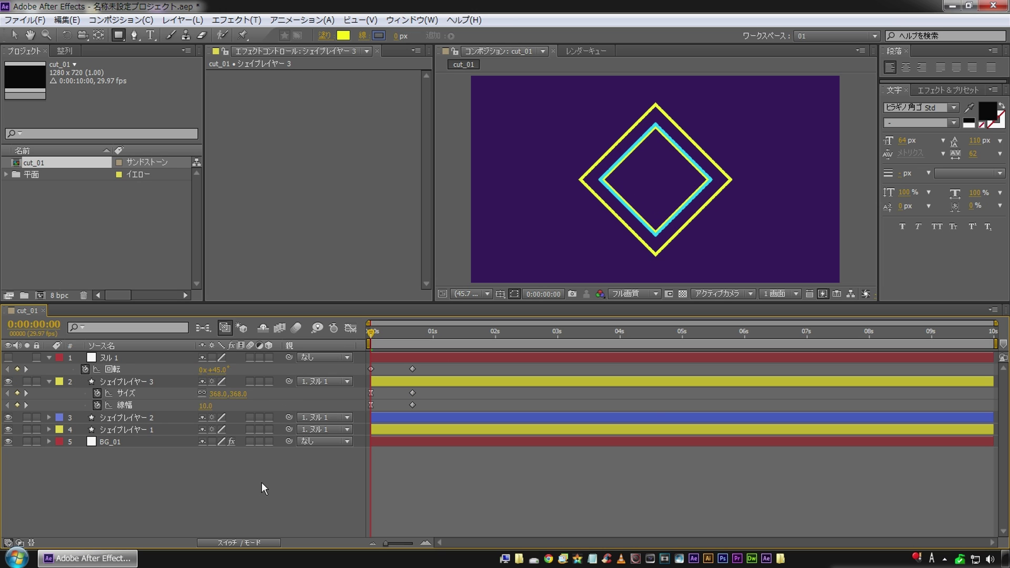
key("space")
Set Shape Layer 3's end keyframe Stroke Width to 60.
left_click(405, 330)
left_click_drag(405, 330, 414, 332)
key("space")
left_click(413, 331)
left_click_drag(412, 330, 414, 331)
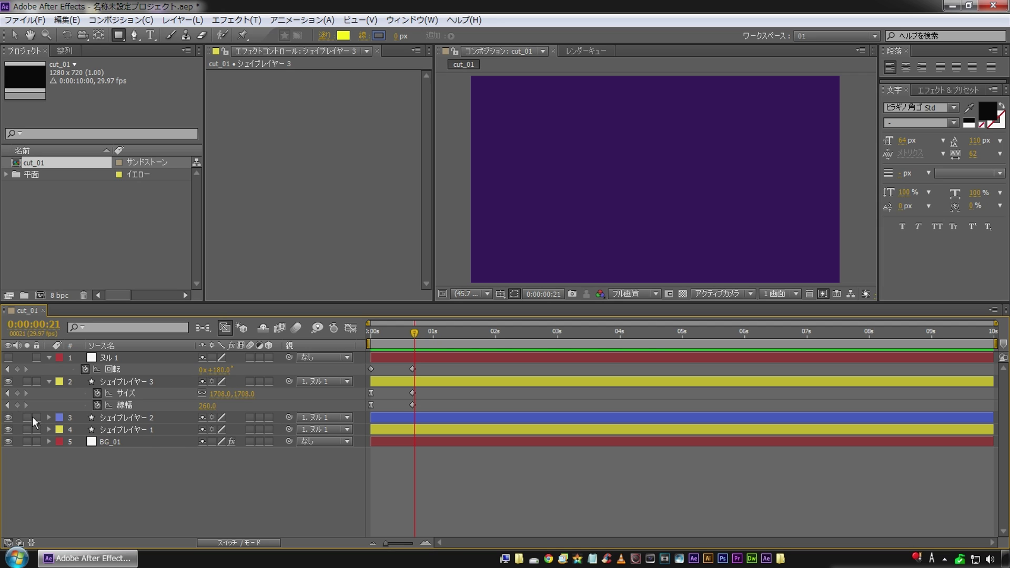
left_click(8, 405)
left_click(207, 405)
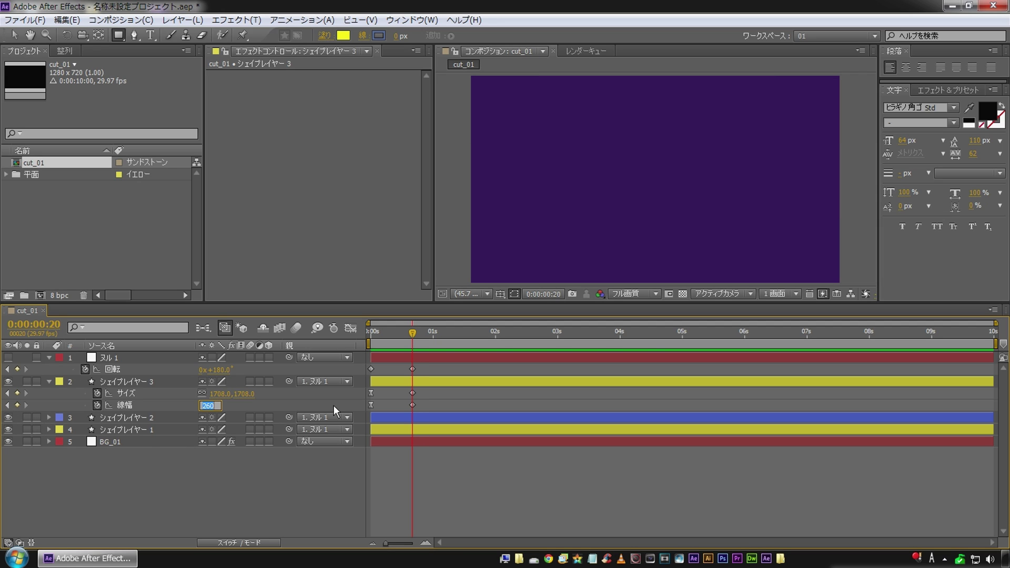
type("60")
key("Return")
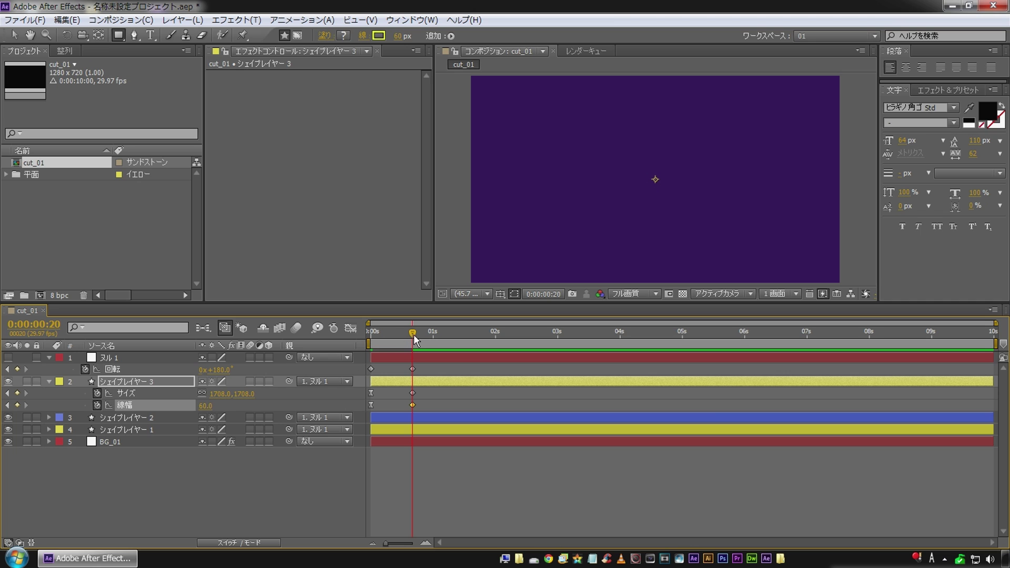
Shift Shape Layer 3's end Size and Stroke Width keyframes earlier, to about frame 15.
left_click_drag(411, 334, 331, 333)
key("space")
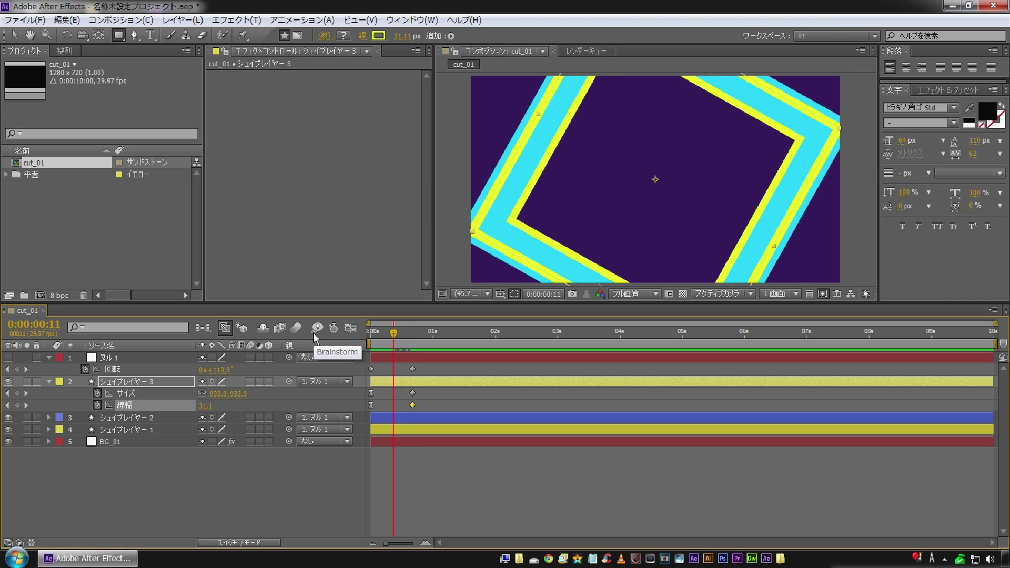
left_click_drag(392, 336, 395, 336)
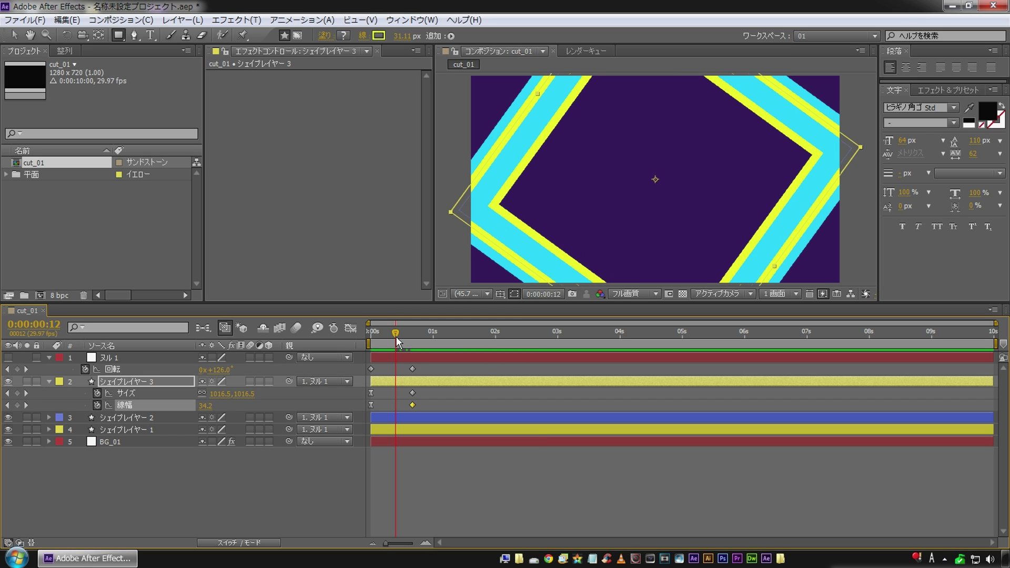
left_click_drag(396, 336, 391, 336)
mouse_move(399, 387)
left_mouse_down()
mouse_move(420, 409)
mouse_move(397, 391)
left_mouse_up()
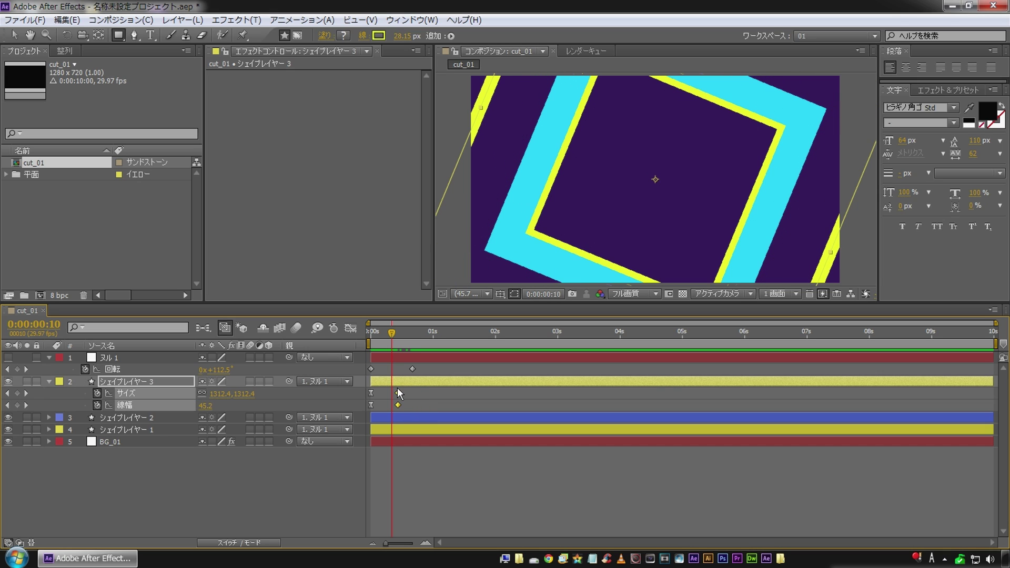
key("space")
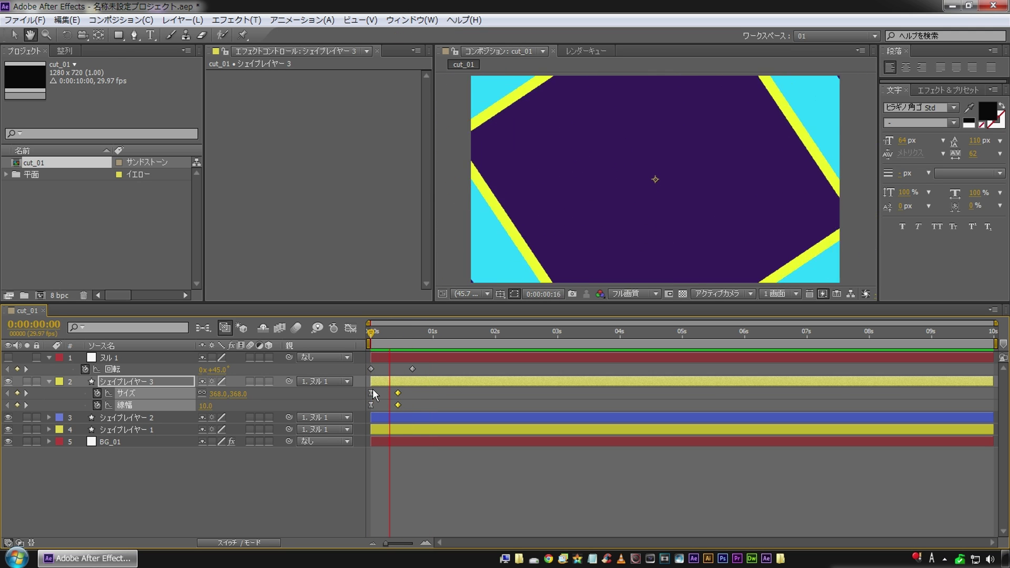
Stop the preview, return to frame 0 and select Shape Layer 3.
key("space")
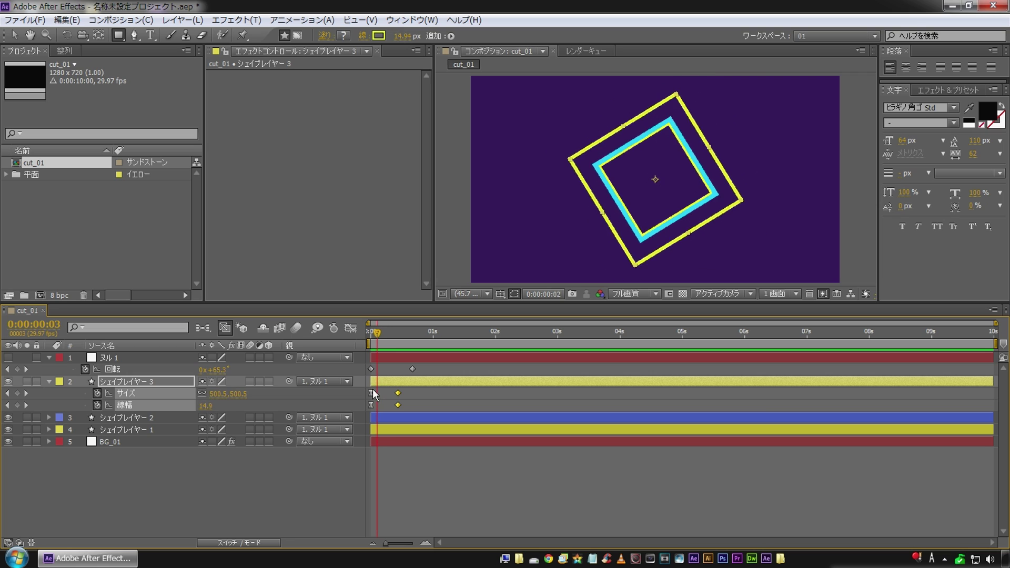
key("Home")
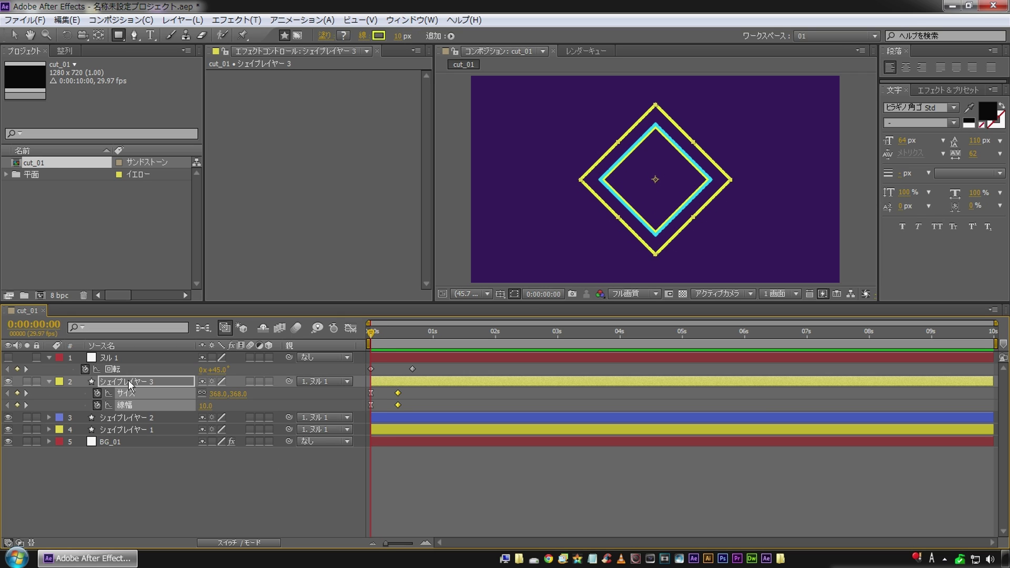
left_click(131, 383)
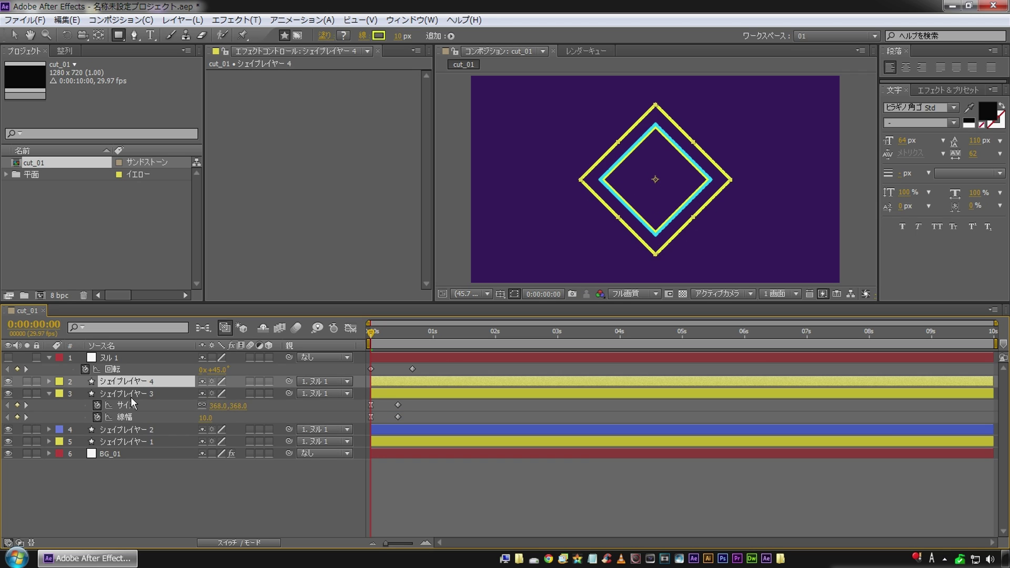
Duplicate into Shape Layer 4 and set its starting Size to 870 and Stroke Width to 37.
key("ctrl+d")
left_click(49, 393)
left_click(52, 381)
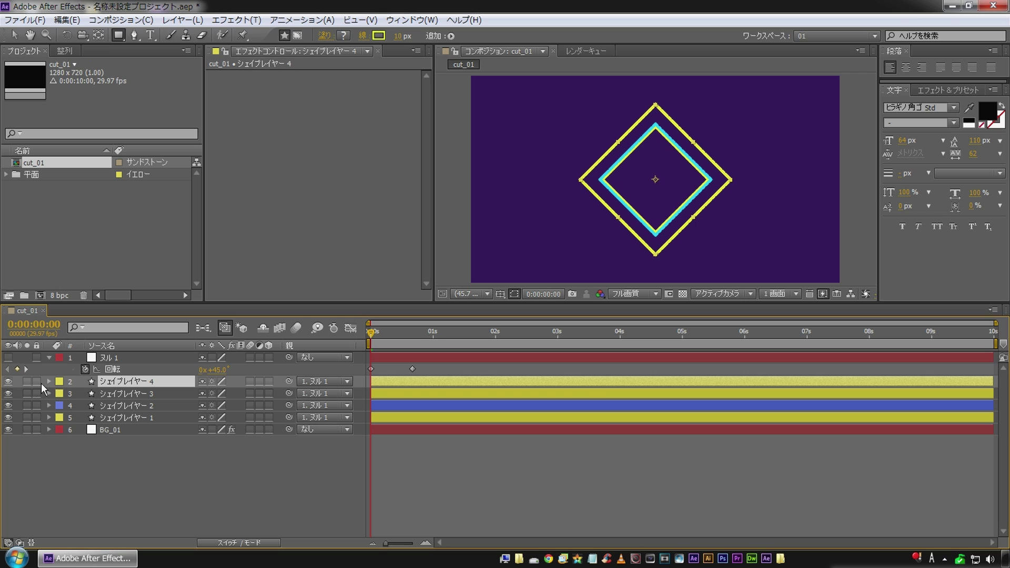
left_click(49, 380)
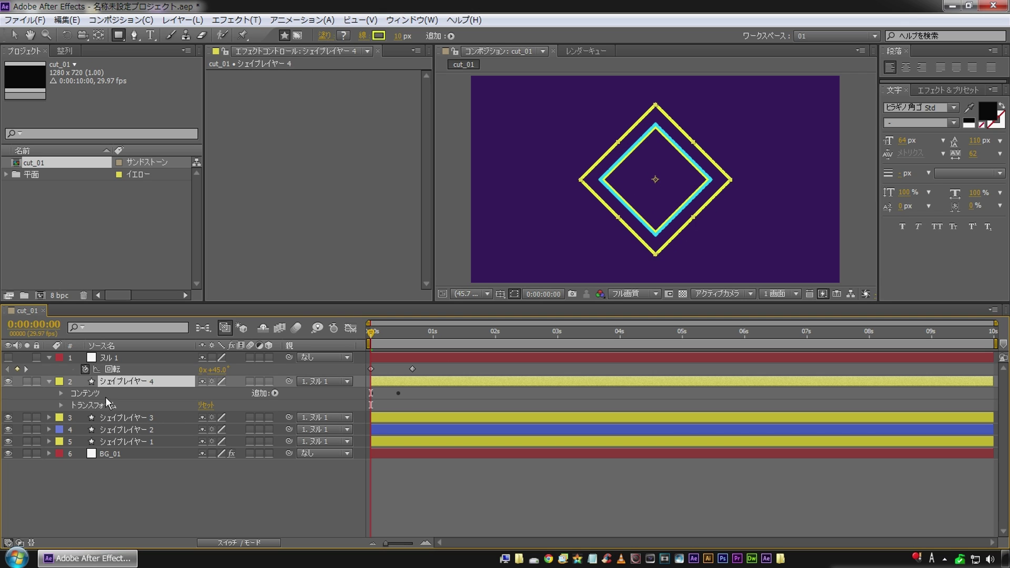
key("u")
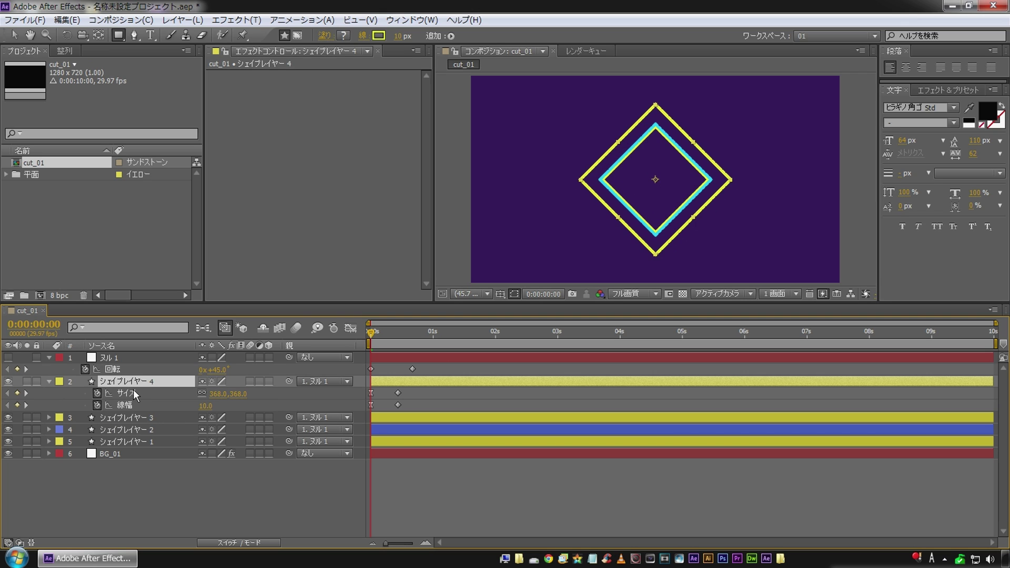
left_click(126, 391)
left_click_drag(216, 394, 498, 360)
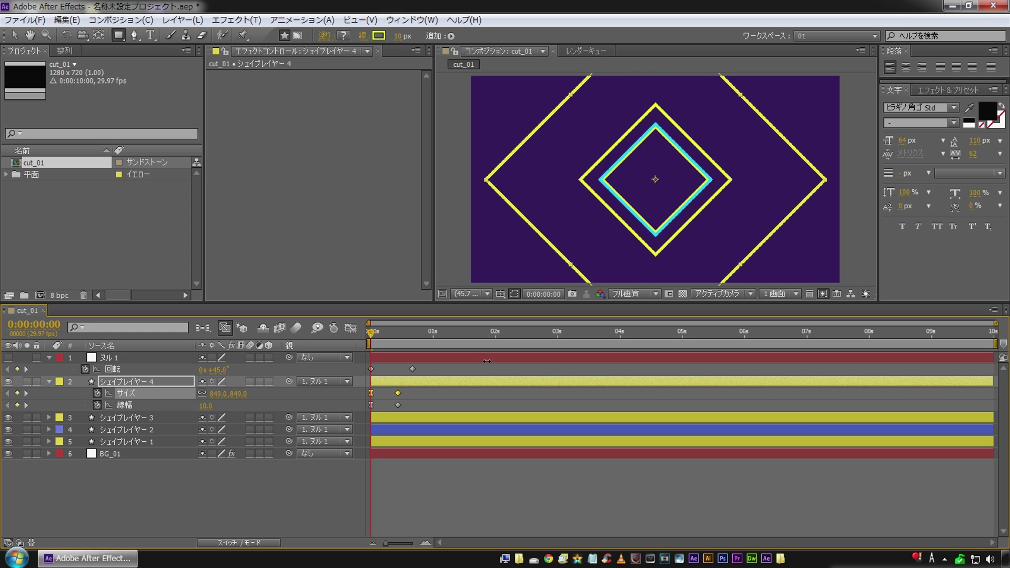
left_click(131, 405)
left_click_drag(203, 405, 220, 402)
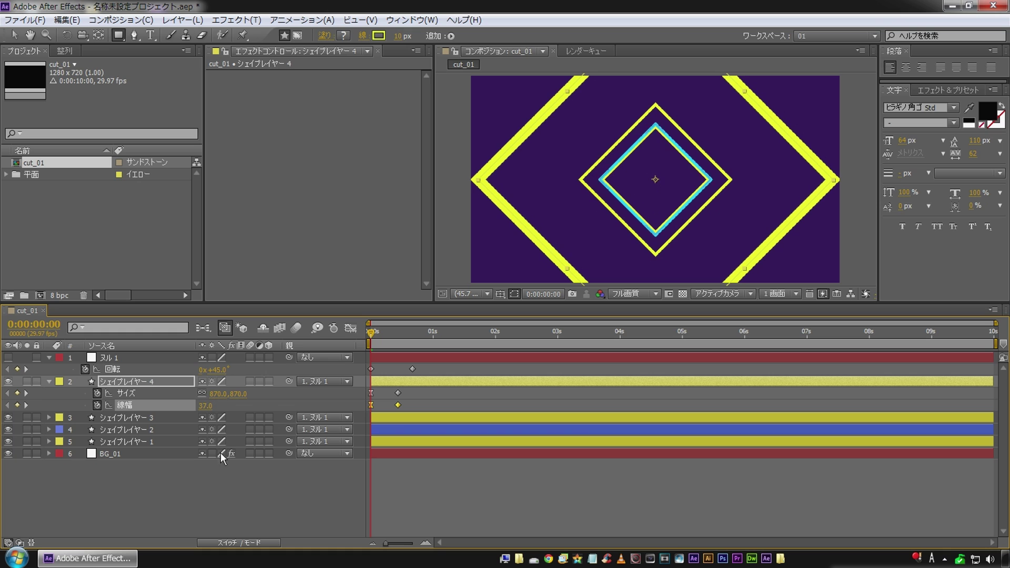
left_click(185, 507)
RAM-preview the animation with numpad 0 to check the large outer diamond.
left_click_drag(370, 332, 395, 335)
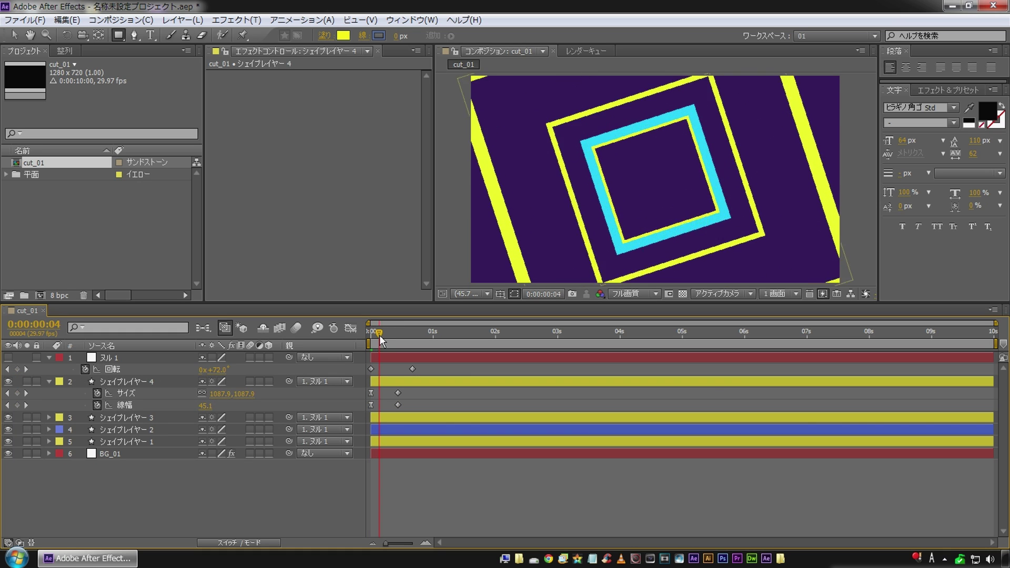
key("KP_0")
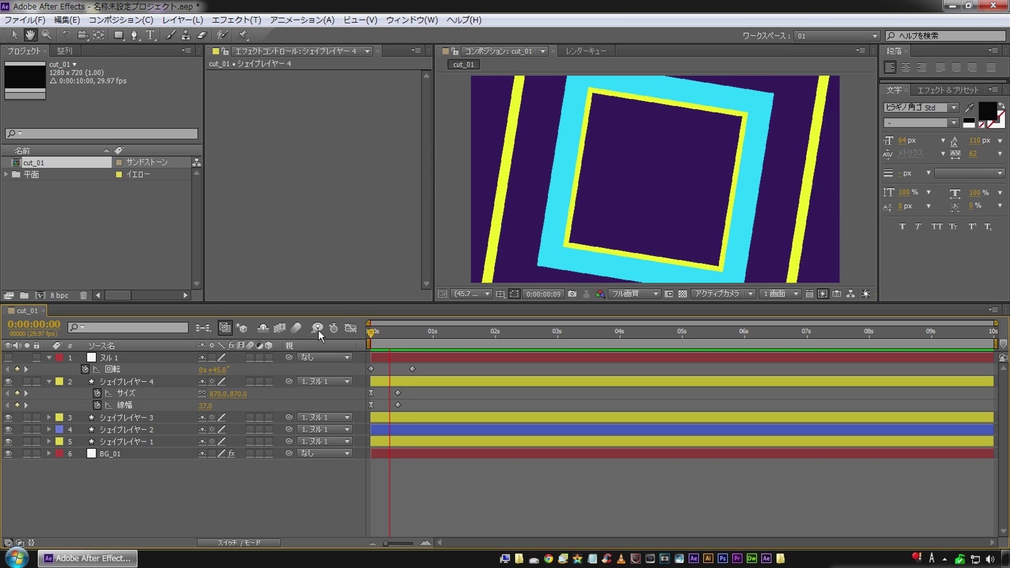
key("space")
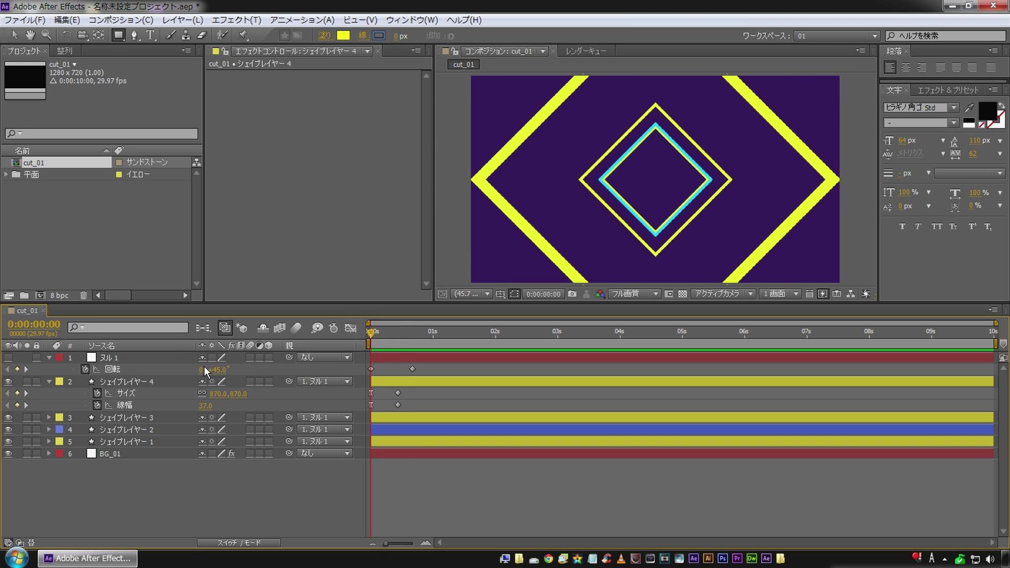
left_click(121, 381)
Undo the last change and briefly solo the big yellow diamond layer.
key("ctrl+z")
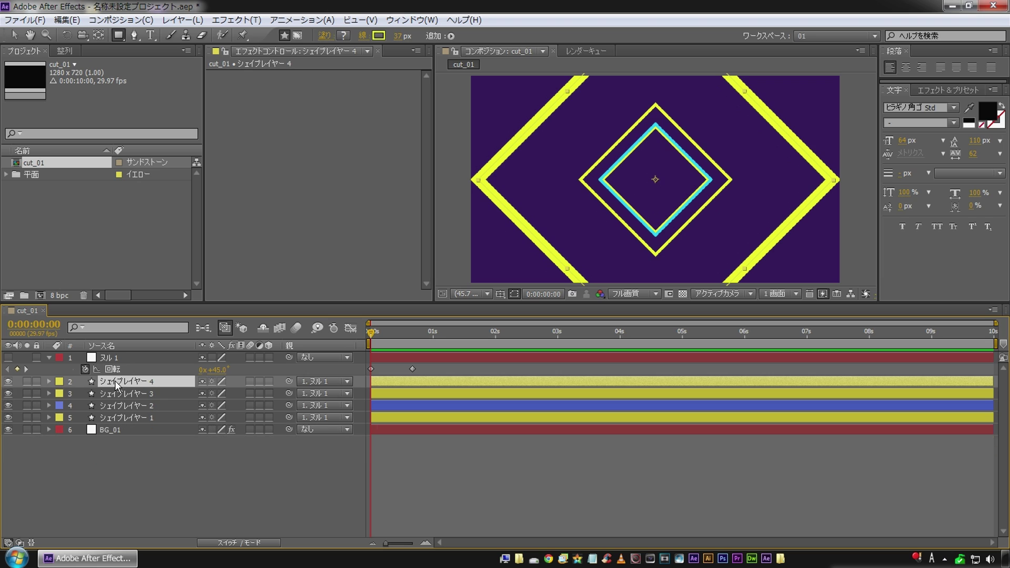
key("v")
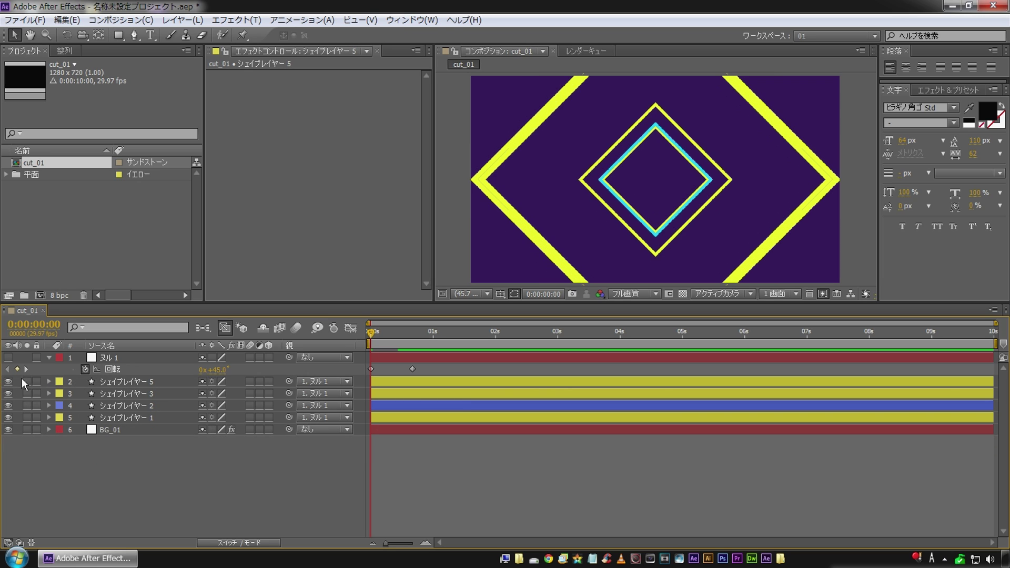
left_click(25, 381)
left_click(28, 383)
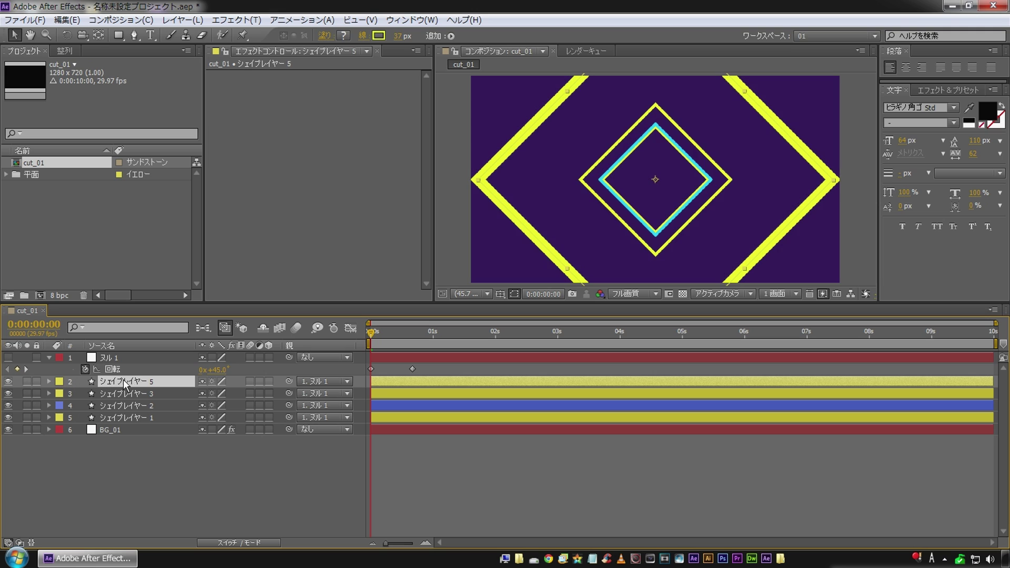
Duplicate it as Shape Layer 6 above BG_01, label it Fuchsia and solo it.
key("ctrl+d")
left_click_drag(128, 381, 131, 431)
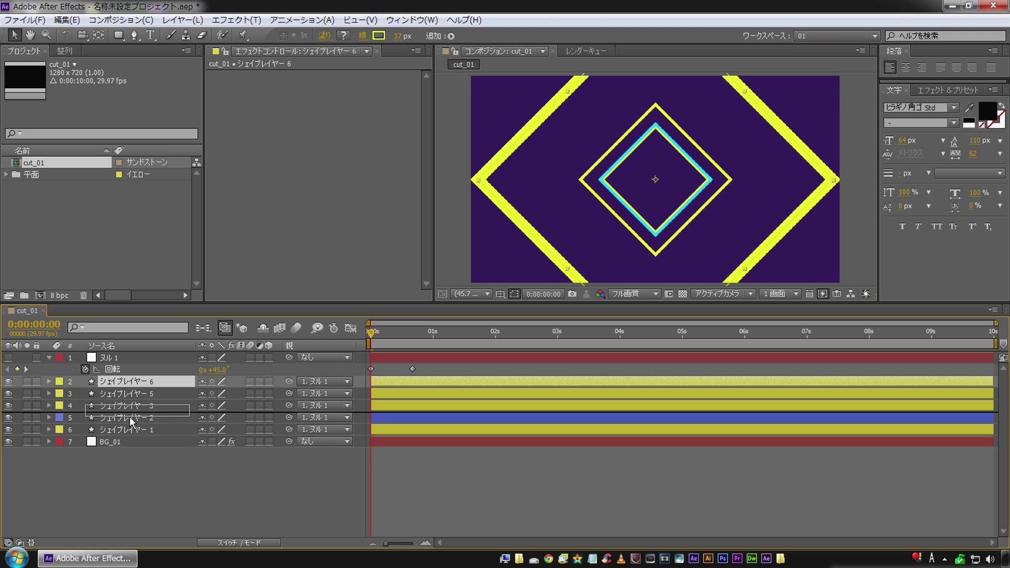
left_click(58, 430)
left_click(115, 387)
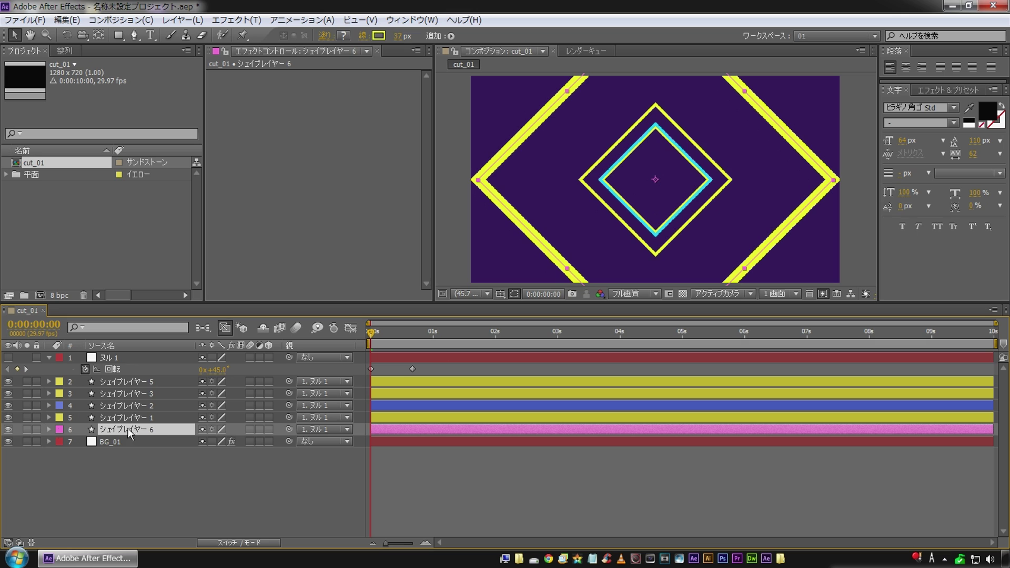
left_click(26, 429)
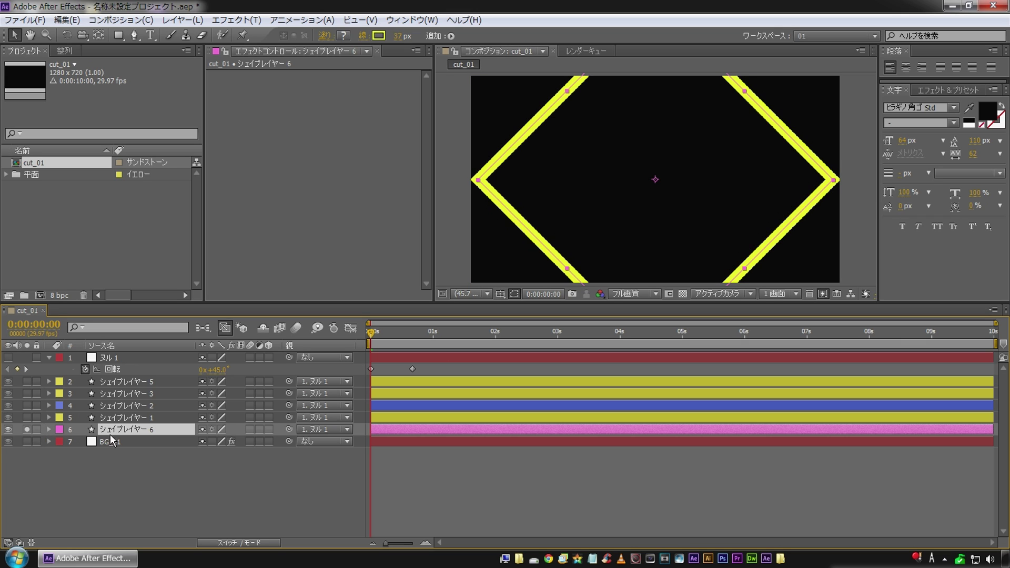
Change Shape Layer 6's Stroke 1 colour from yellow to magenta #FE27B5.
left_click(49, 429)
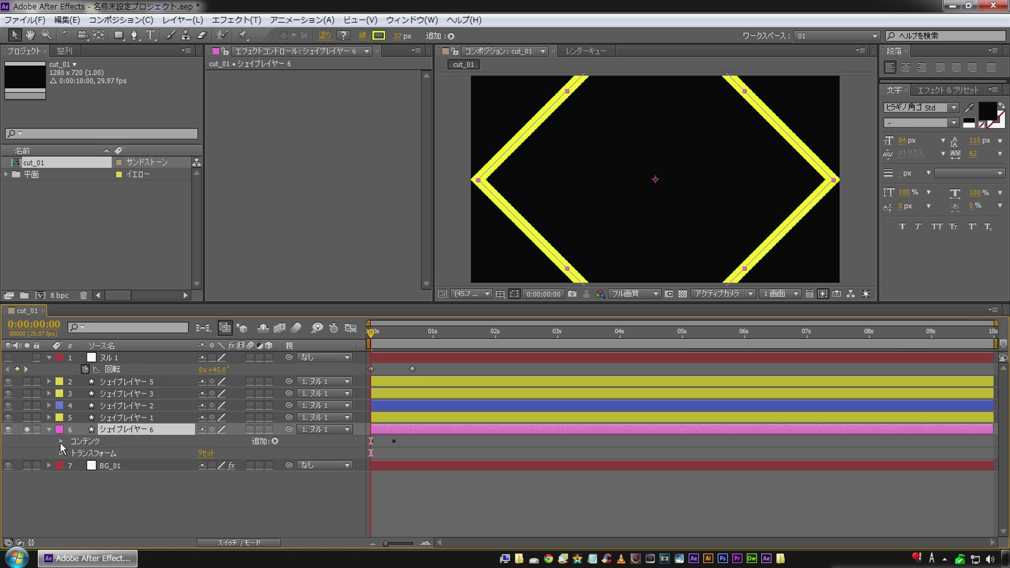
left_click(60, 442)
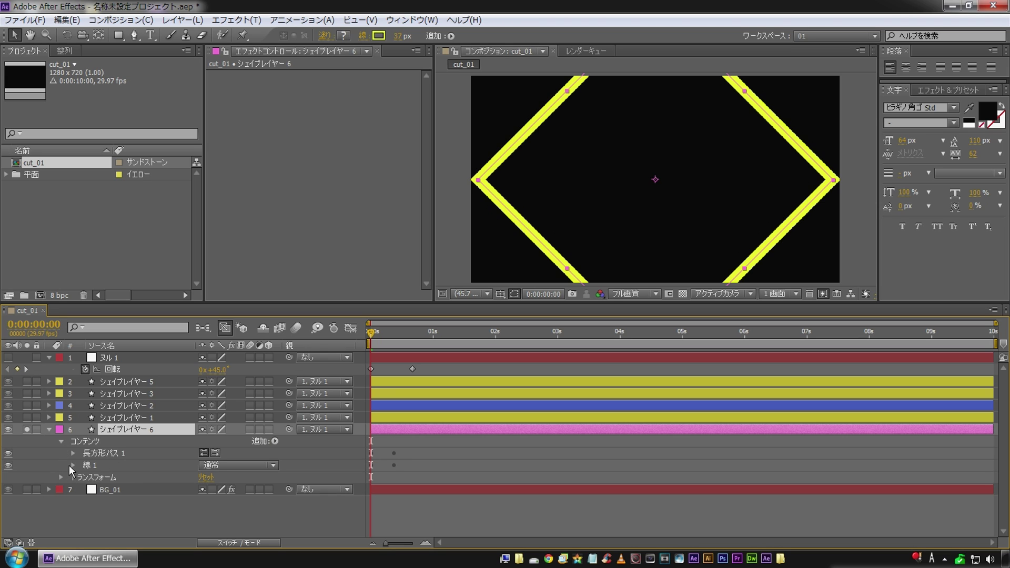
left_click(73, 465)
scroll(83, 464, "down", 1)
left_click(205, 458)
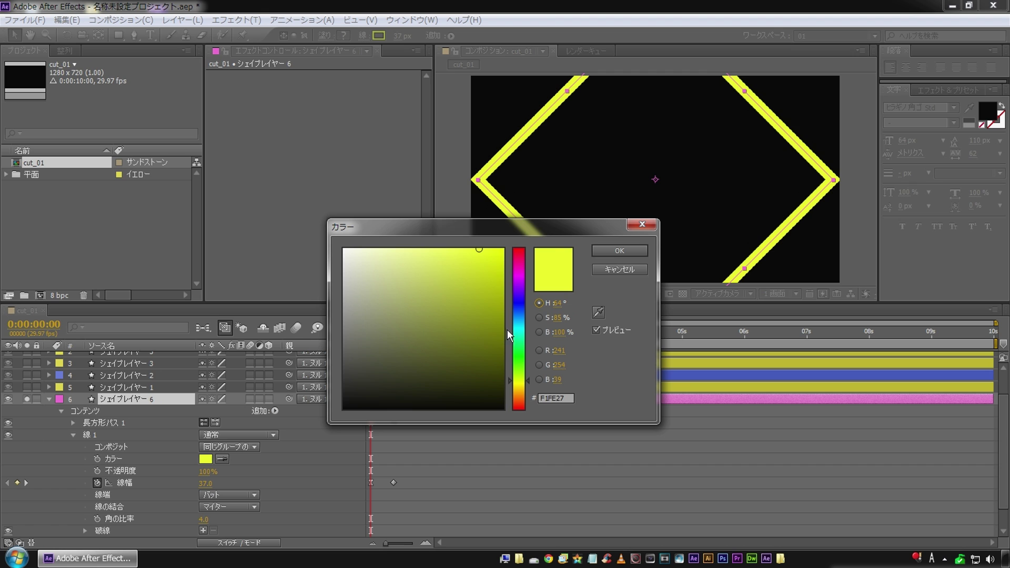
left_click_drag(525, 274, 528, 266)
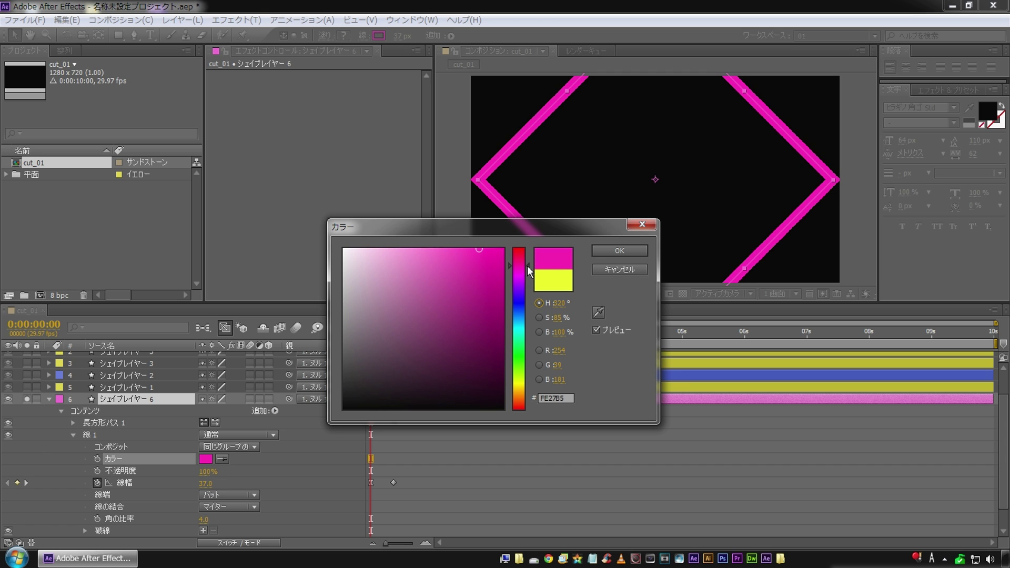
left_click(615, 250)
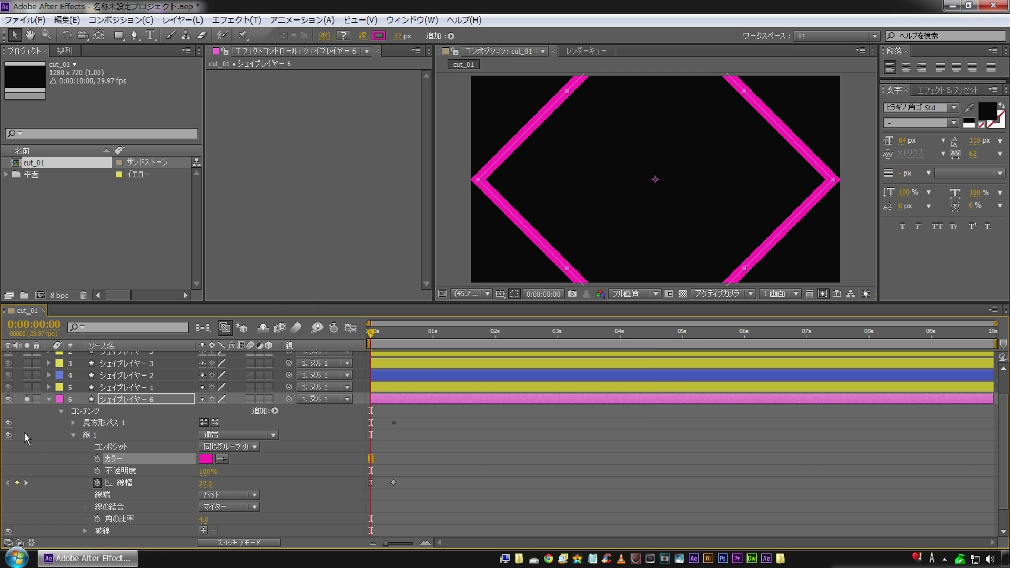
left_click(122, 400)
key("u")
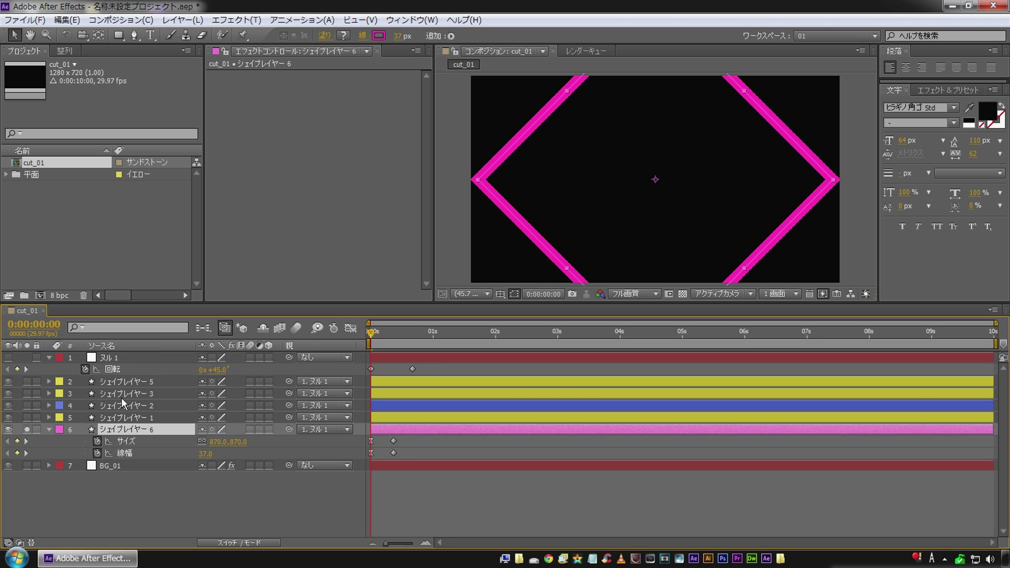
Greatly thicken the magenta diamond's stroke, unsolo it and check the opening frames.
left_click(126, 452)
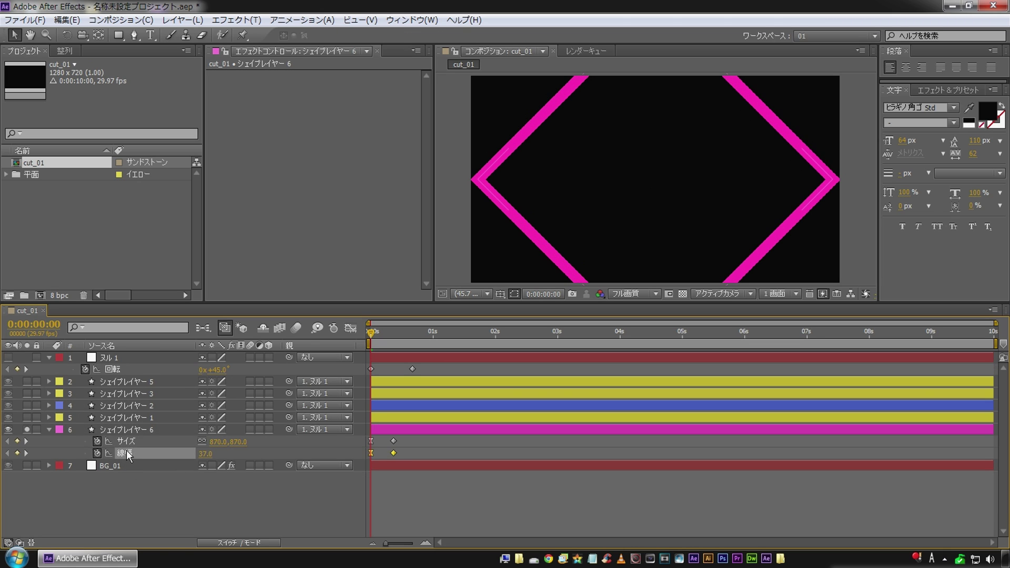
mouse_move(205, 458)
left_mouse_down()
mouse_move(341, 438)
mouse_move(8, 476)
left_mouse_up()
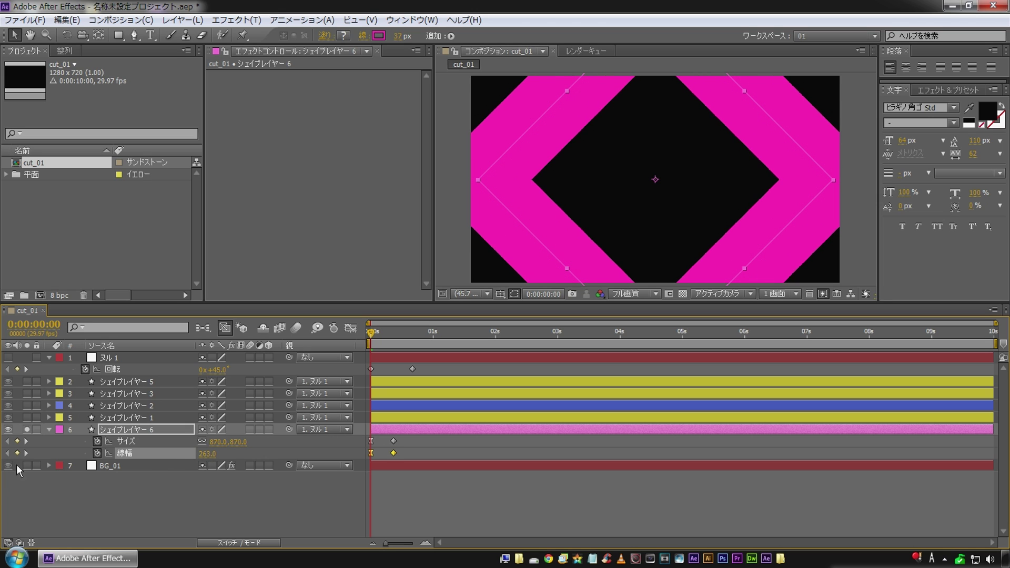
left_click(30, 429)
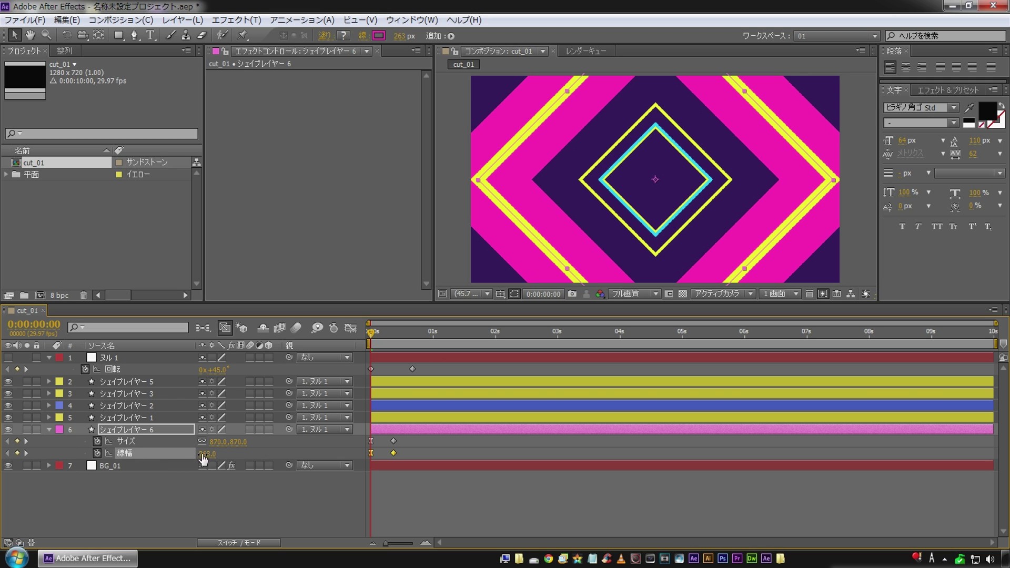
mouse_move(206, 453)
left_mouse_down()
mouse_move(230, 453)
mouse_move(216, 453)
left_mouse_up()
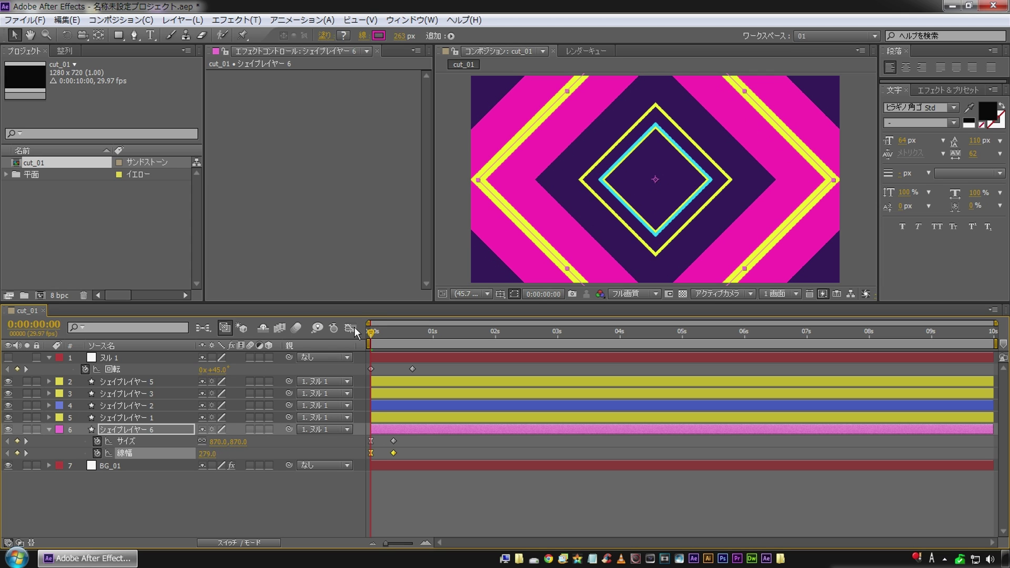
mouse_move(377, 331)
left_mouse_down()
mouse_move(367, 335)
mouse_move(382, 329)
left_mouse_up()
key("Home")
Bring the magenta diamond to about 363 stroke width and 920 size, then play back.
left_click_drag(207, 455, 213, 447)
left_click_drag(216, 441, 224, 441)
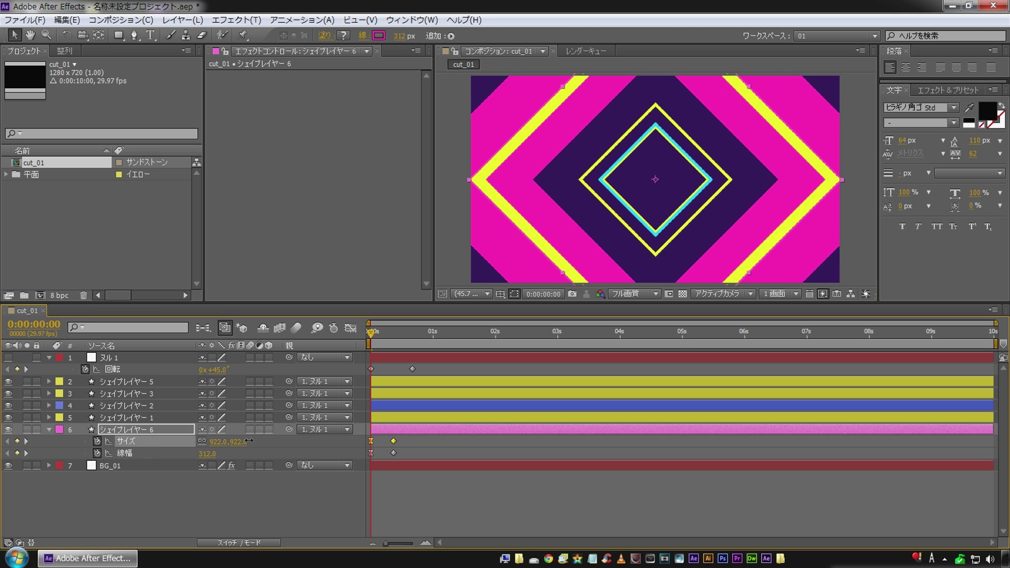
left_click(190, 494)
left_click(121, 452)
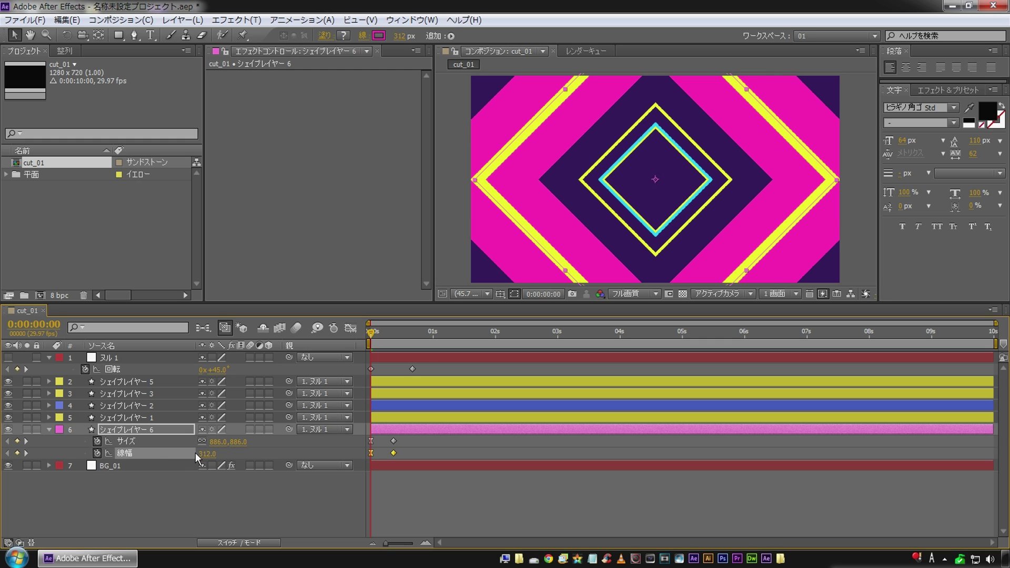
mouse_move(206, 454)
left_mouse_down()
mouse_move(249, 451)
mouse_move(230, 451)
left_mouse_up()
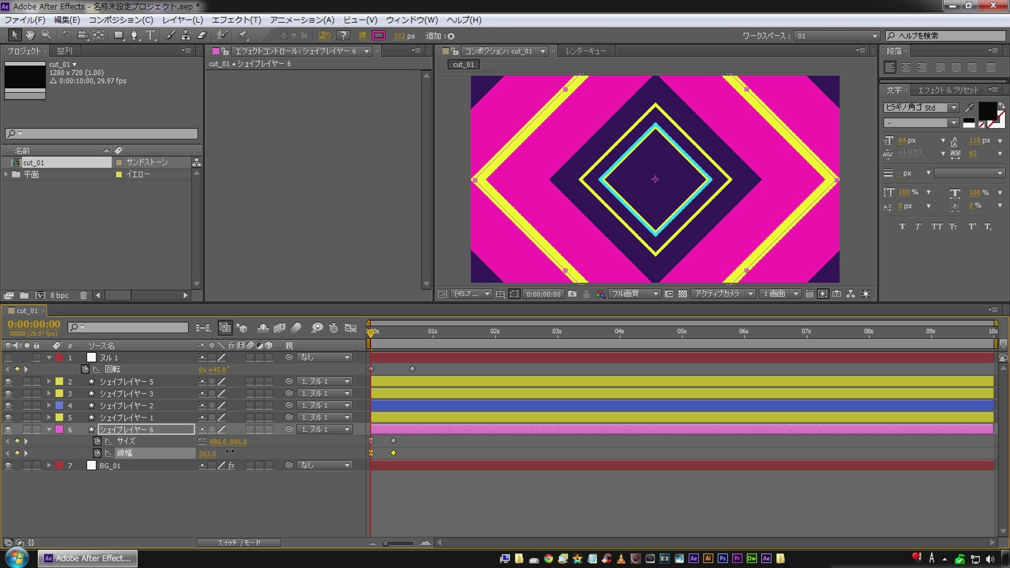
left_click_drag(211, 448, 235, 447)
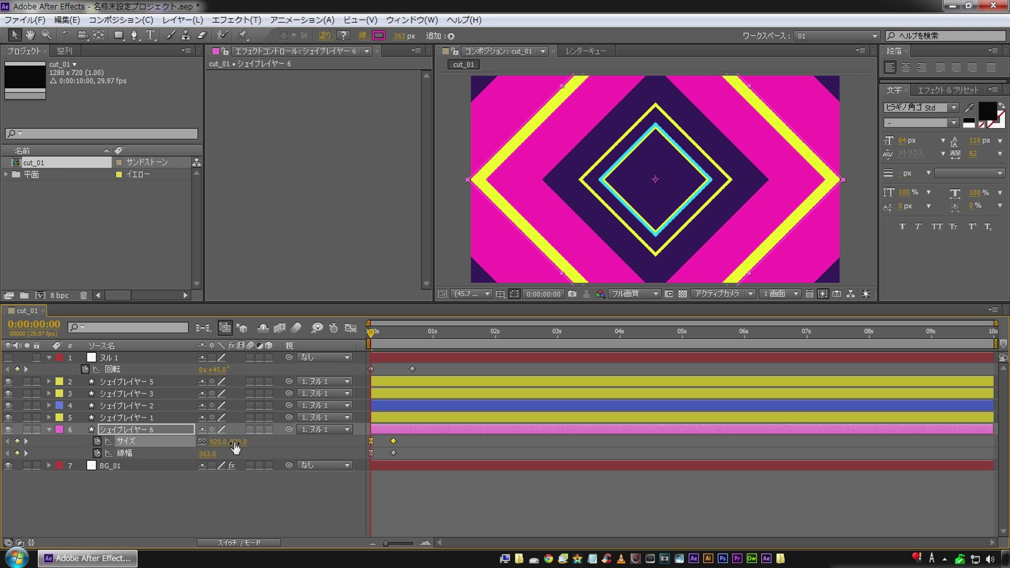
left_click(142, 494)
key("space")
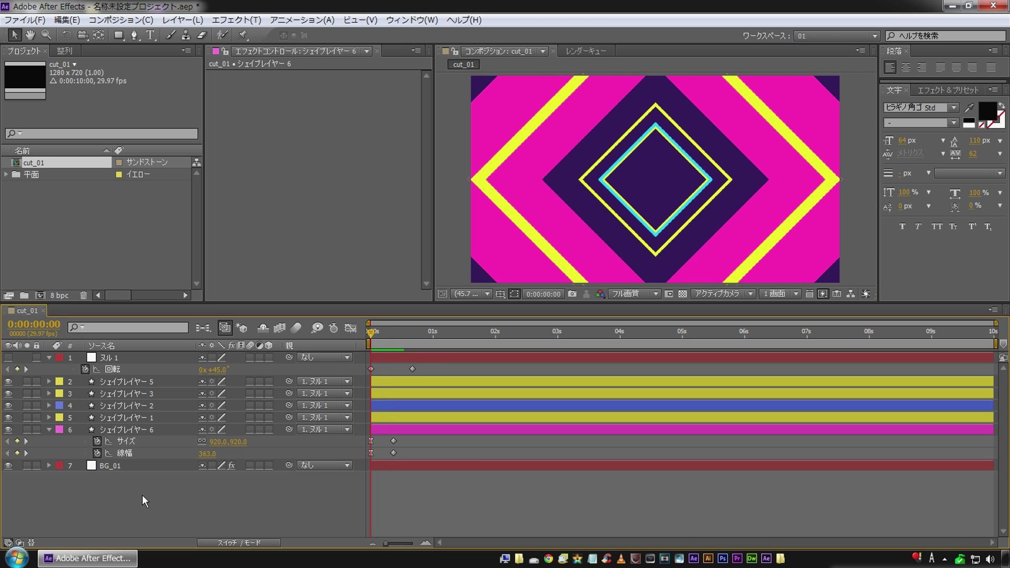
left_click_drag(373, 331, 357, 323)
Shift シェイプレイヤー 5's size and stroke-width keyframes one frame earlier.
left_click(122, 379)
key("u")
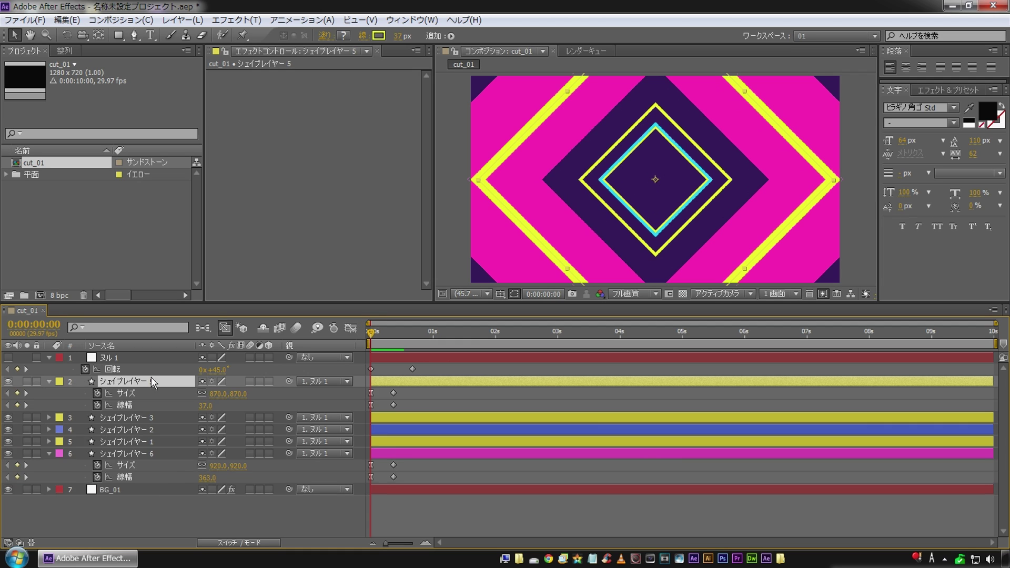
left_click_drag(370, 331, 380, 328)
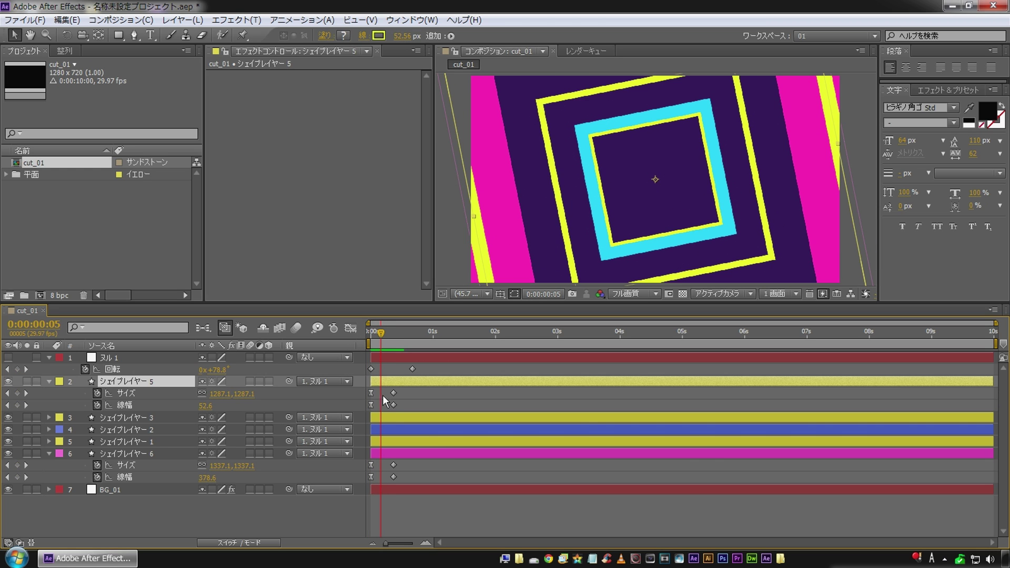
left_click_drag(403, 393, 390, 405)
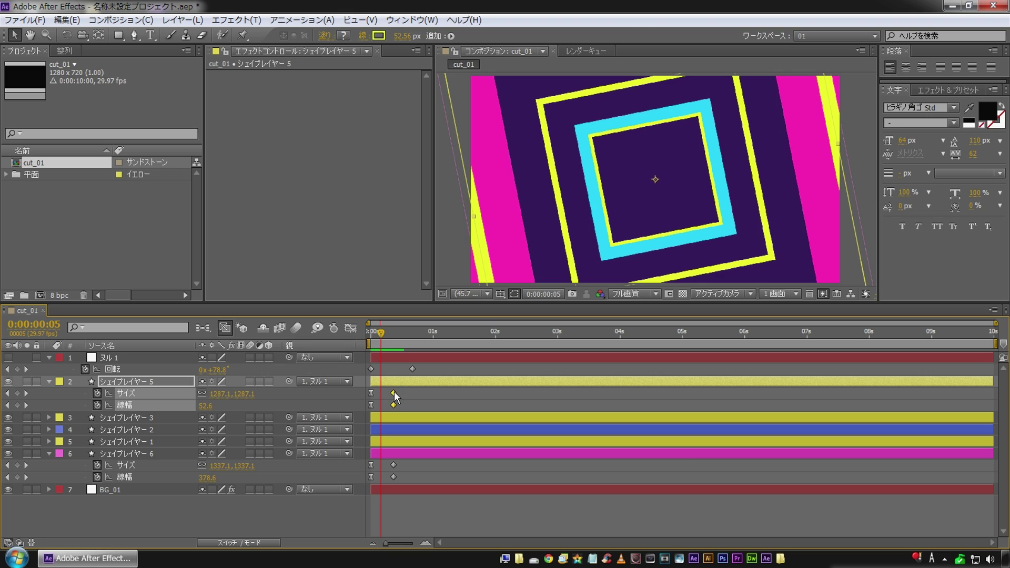
key("alt+Left")
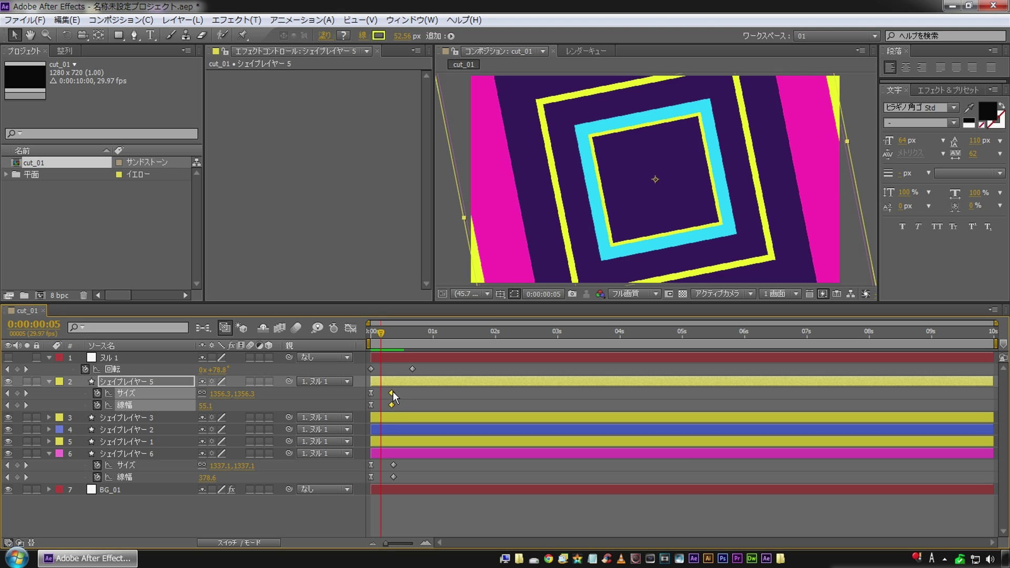
Return to frame 0 and preview the animation with the shifted keyframes.
left_click_drag(382, 332, 367, 332)
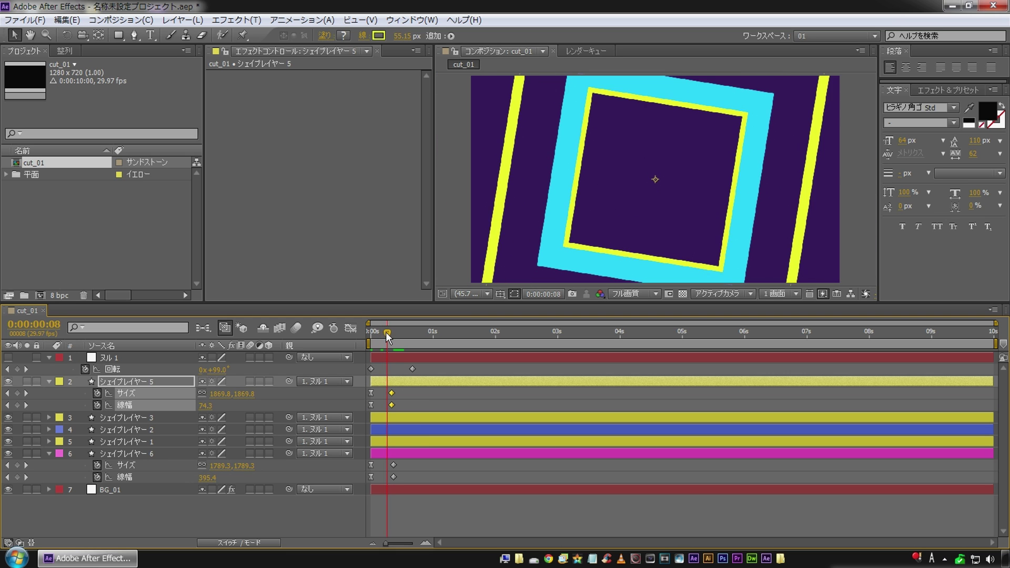
left_click(252, 526)
key("space")
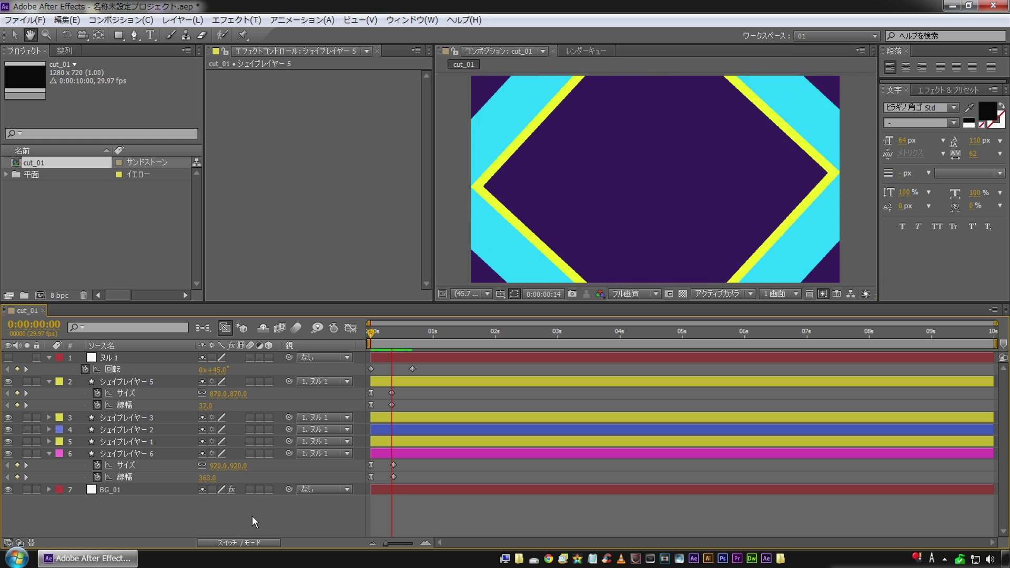
key("space")
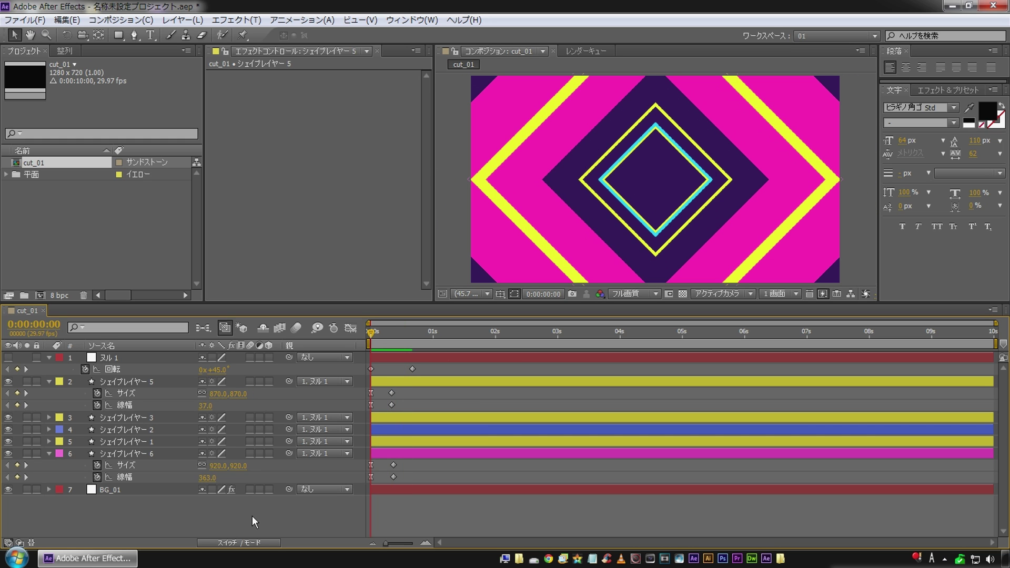
left_click(120, 454)
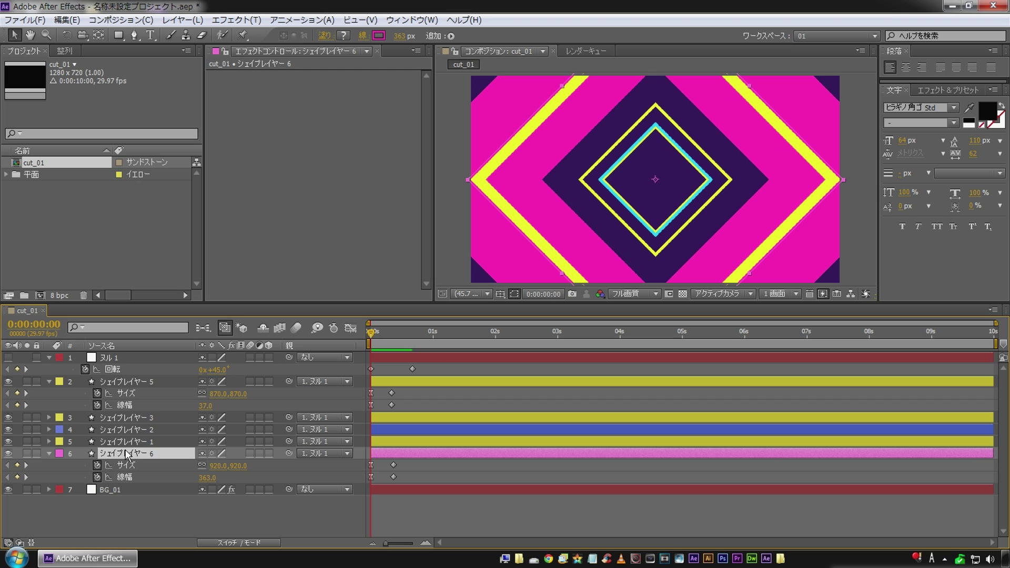
Duplicate シェイプレイヤー 6 and give the original a blue label.
key("ctrl+d")
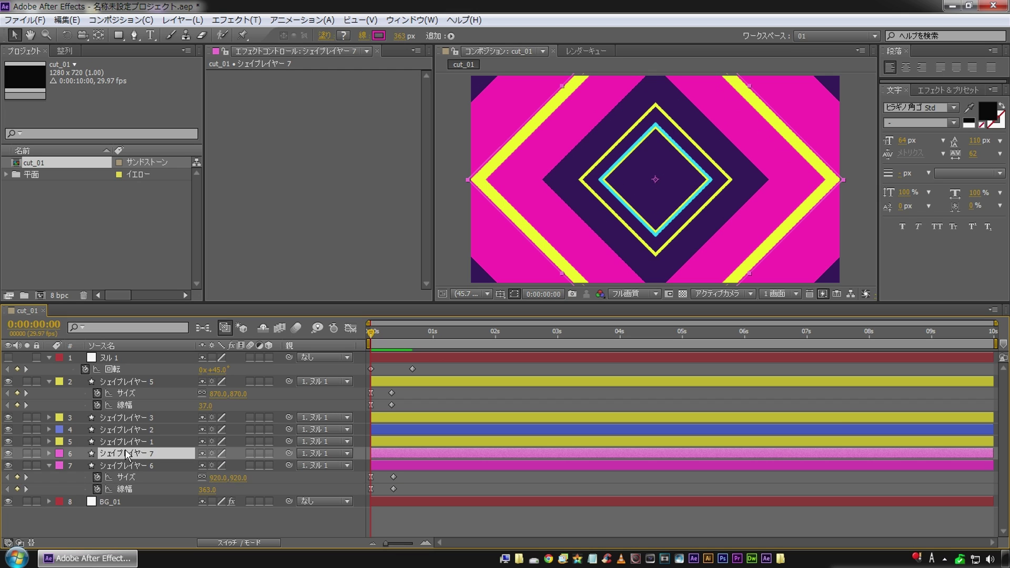
left_click(59, 465)
left_click(135, 348)
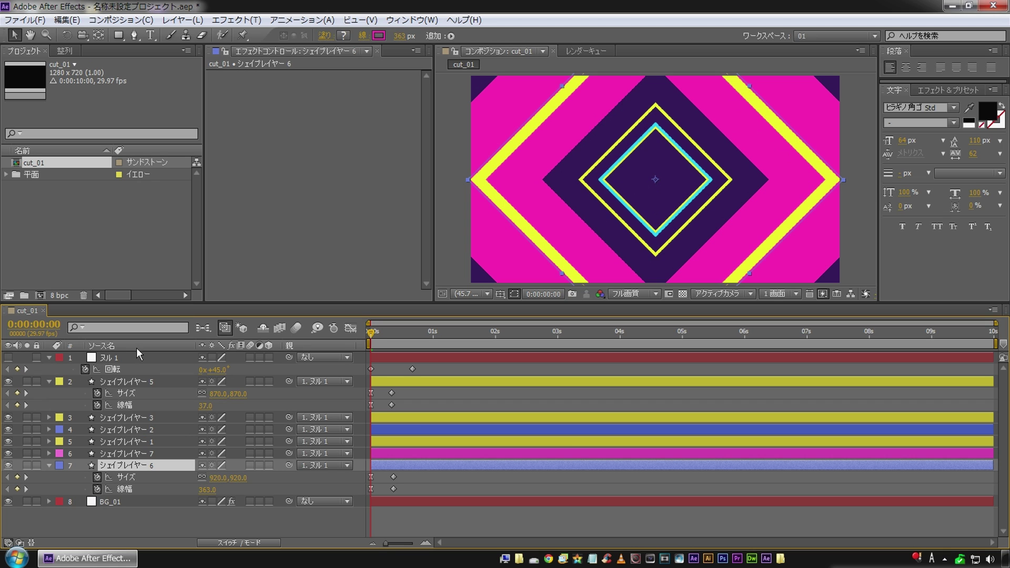
Copy シェイプレイヤー 2's cyan stroke hex value 27D8FE from its colour picker.
left_click(41, 430)
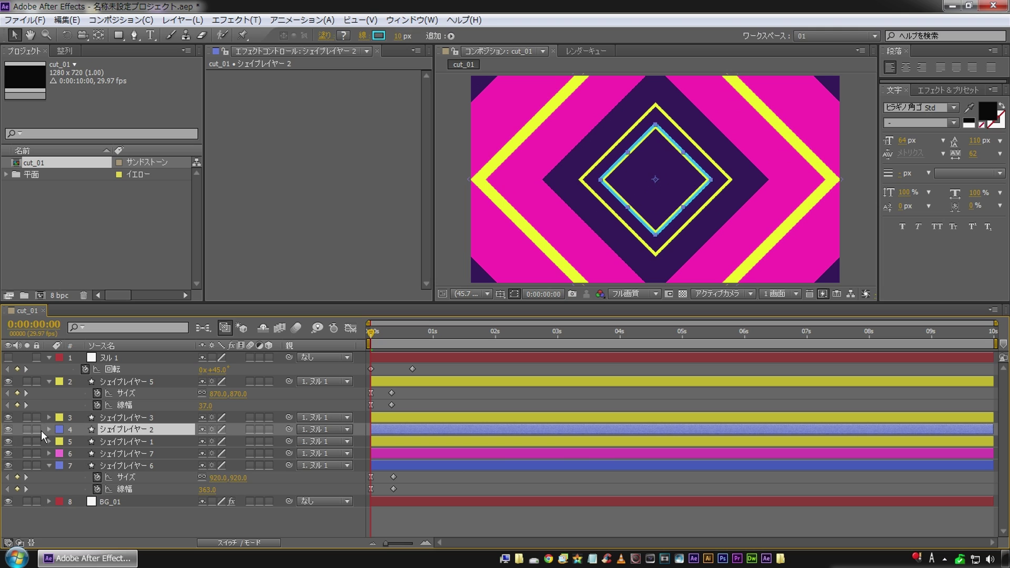
left_click(49, 429)
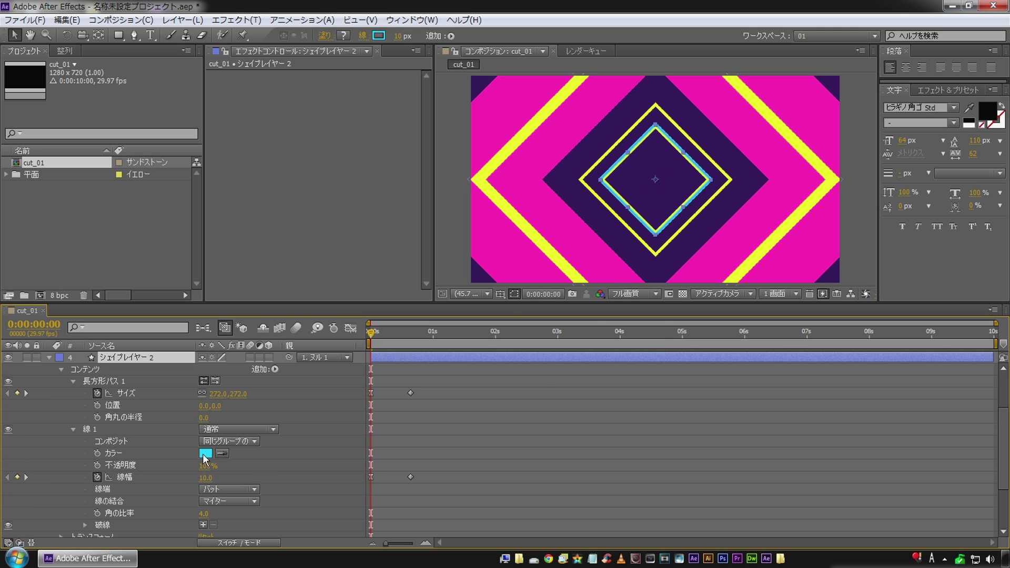
left_click(205, 453)
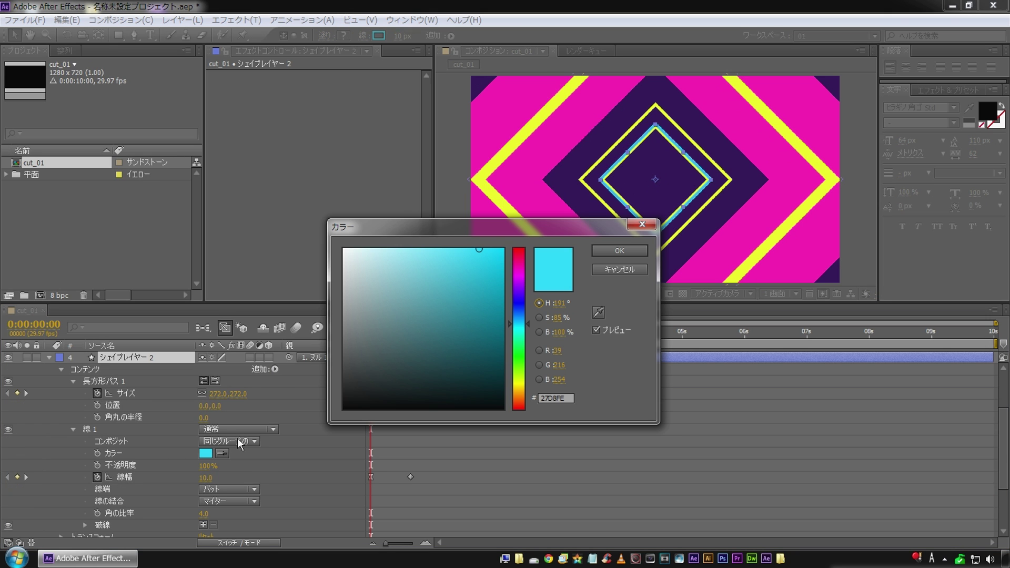
left_click(572, 397)
right_click(553, 400)
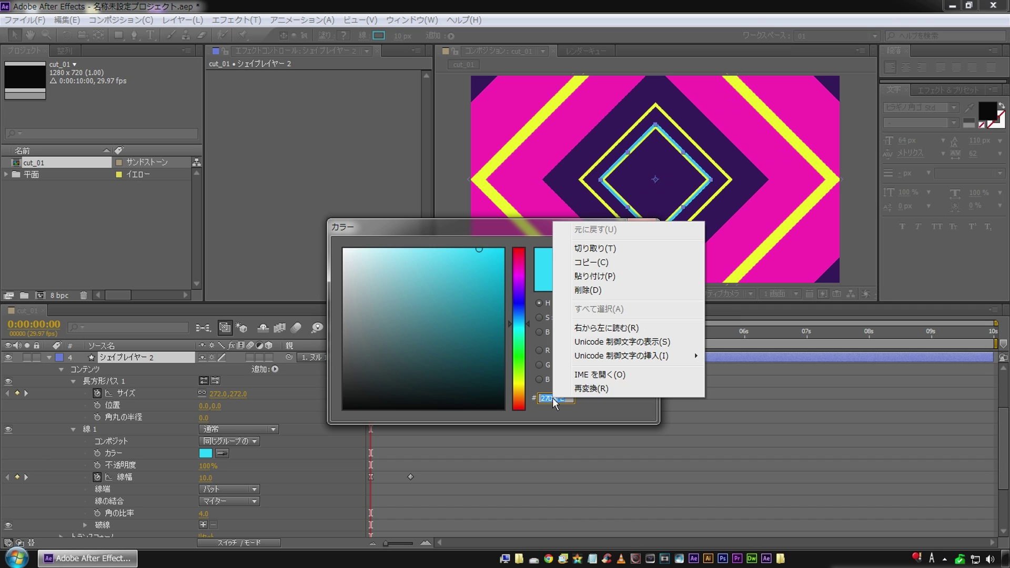
left_click(594, 276)
left_click(610, 243)
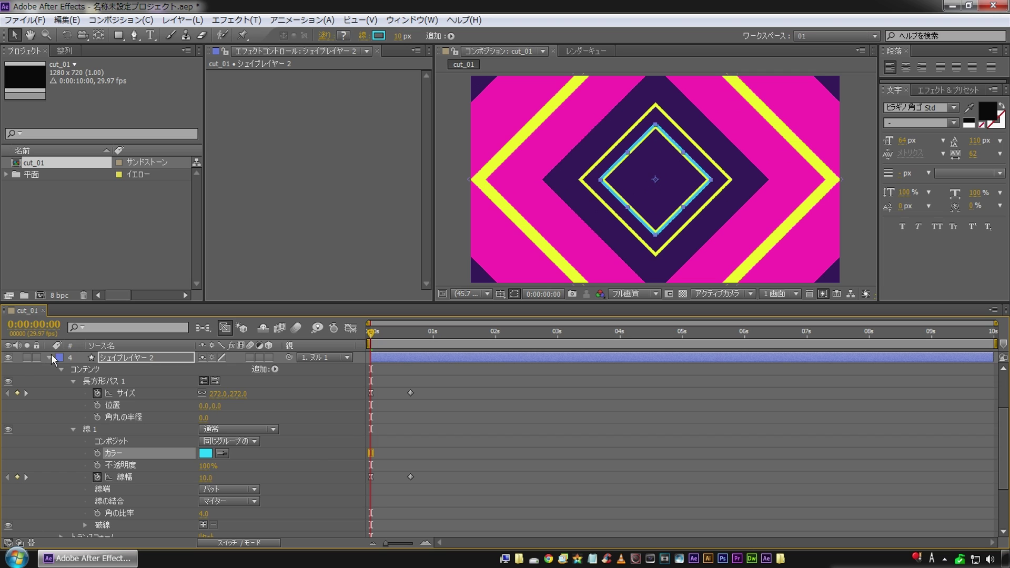
left_click(51, 357)
Replace シェイプレイヤー 6's magenta stroke FE27B5 with the pasted cyan hex 27D8FE.
left_click(129, 465)
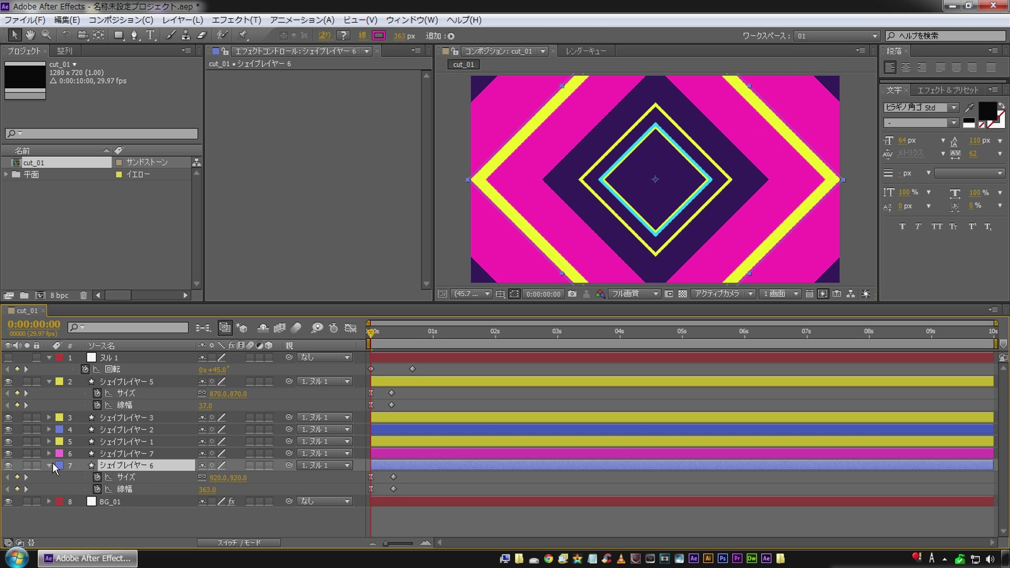
left_click(48, 464)
left_click(48, 464, "ctrl")
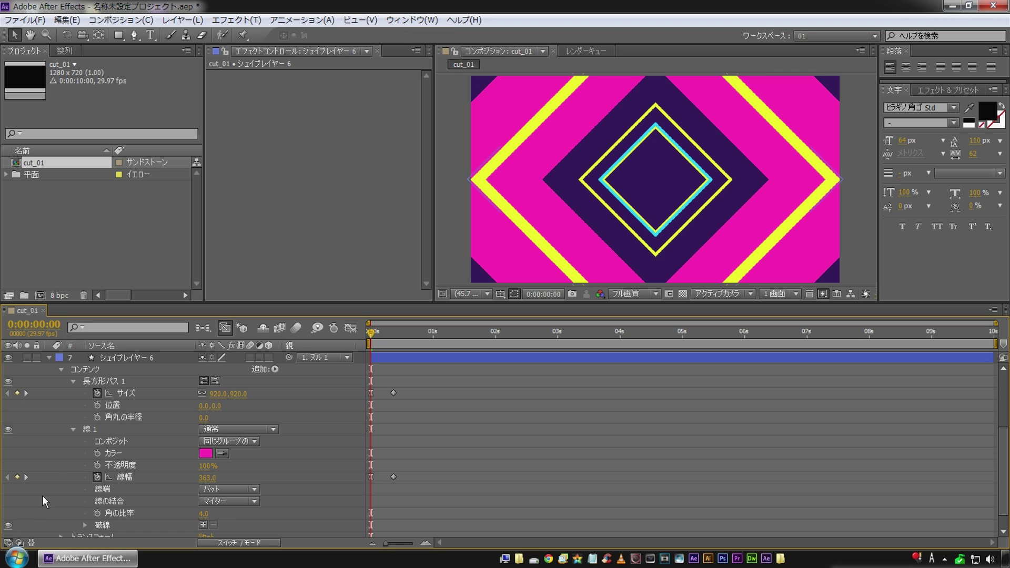
left_click(205, 453)
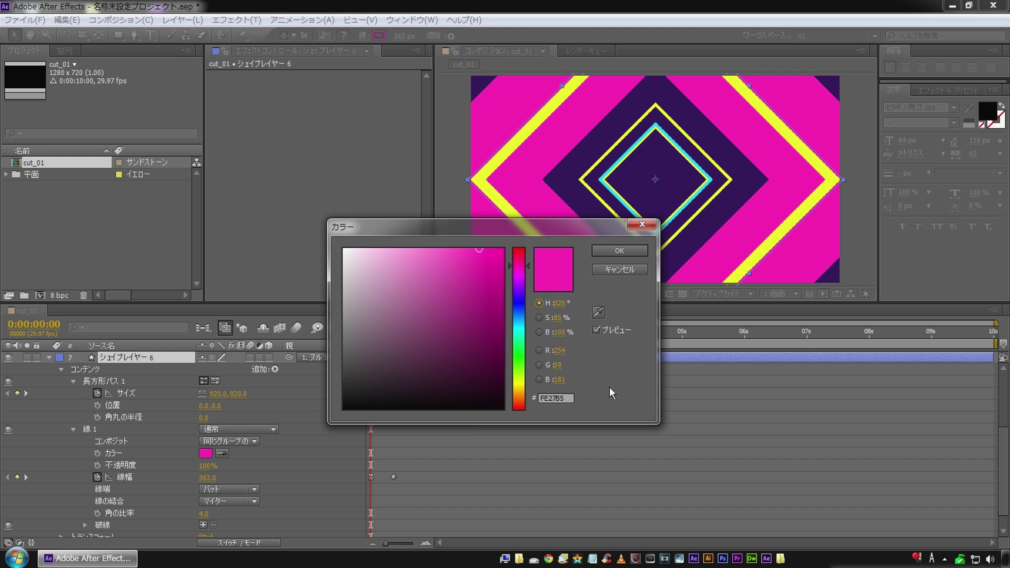
double_click(573, 398)
right_click(548, 398)
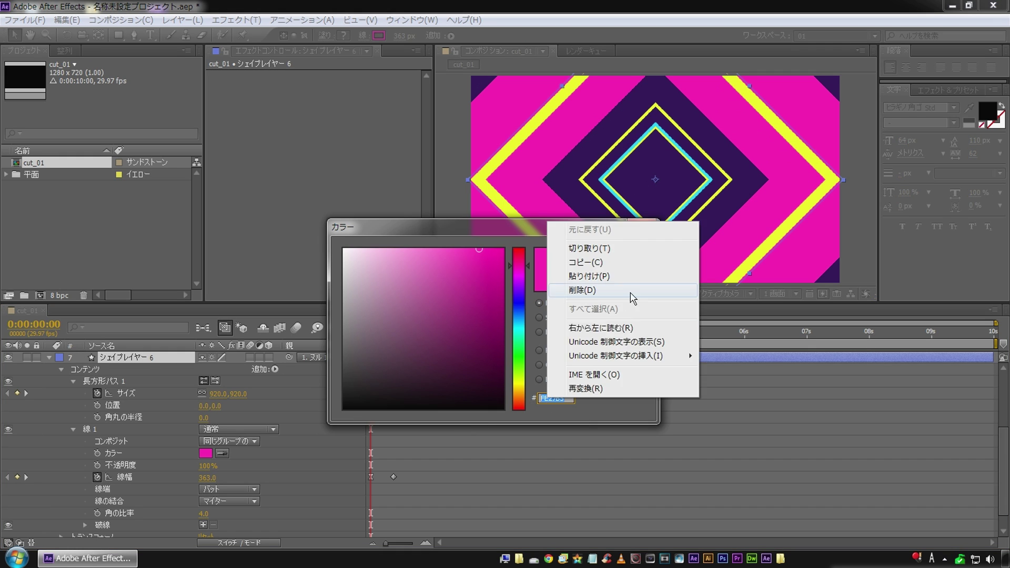
left_click(631, 276)
left_click(627, 248)
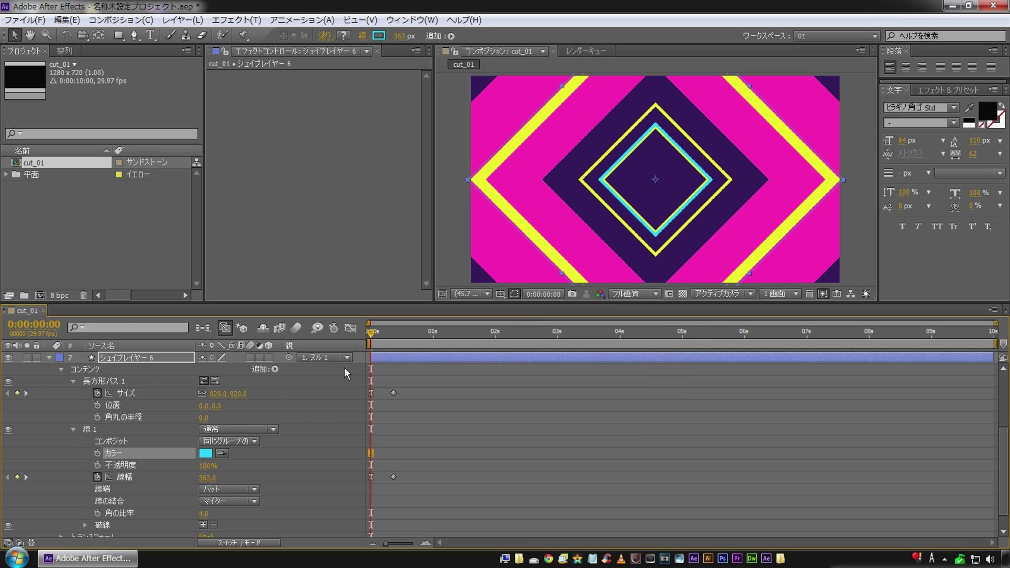
Show シェイプレイヤー 6's keyframed properties and select its size property.
left_click(126, 359)
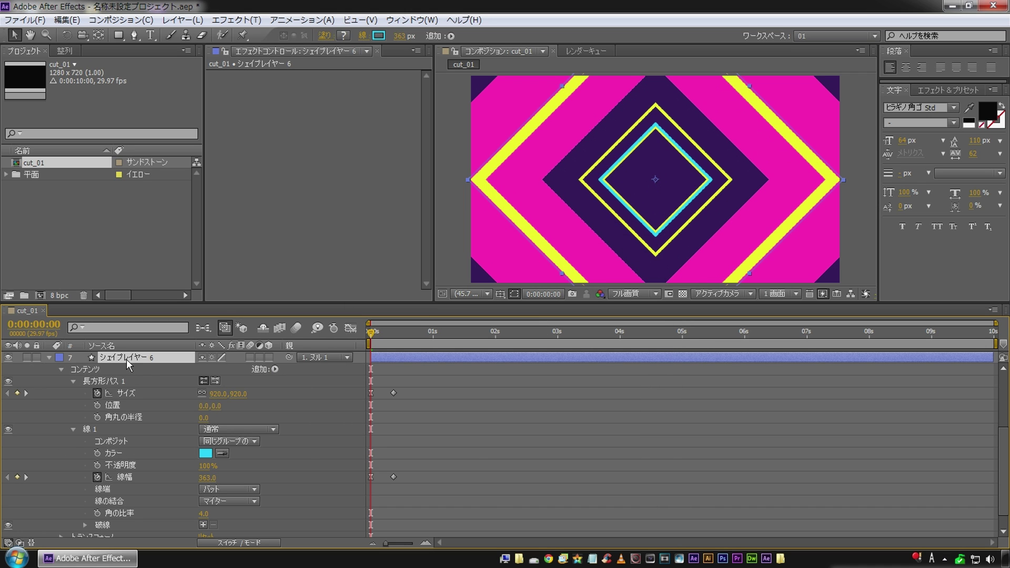
key("u")
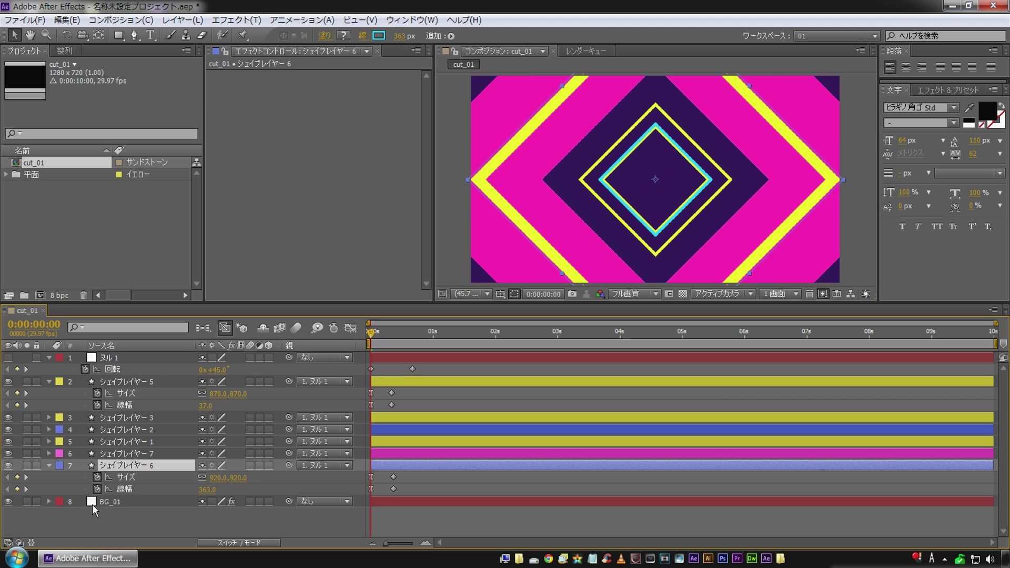
left_click(126, 477)
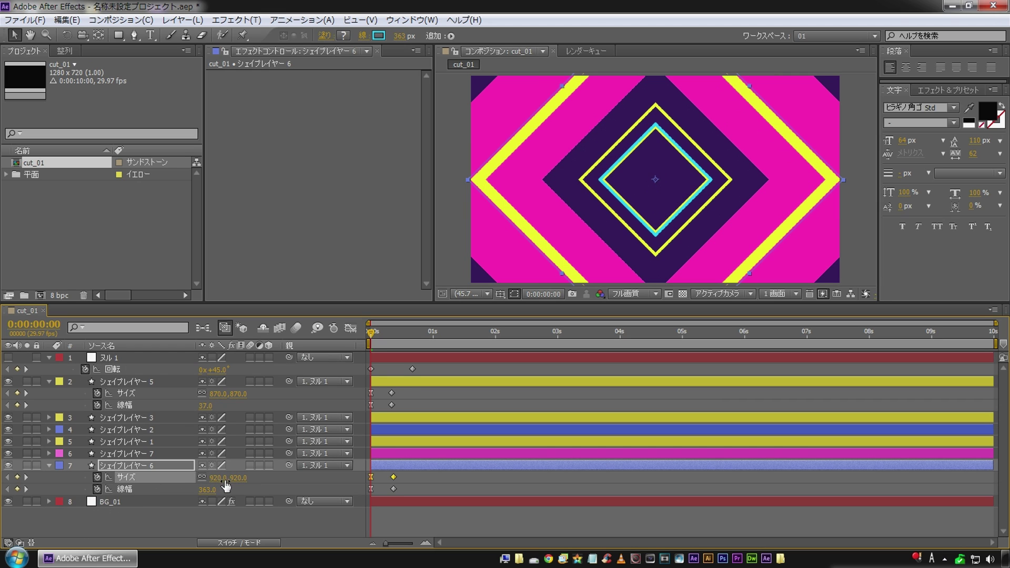
Scrub シェイプレイヤー 6's starting size to 1105.0,1105.0 and preview the animation.
left_click_drag(220, 483, 335, 477)
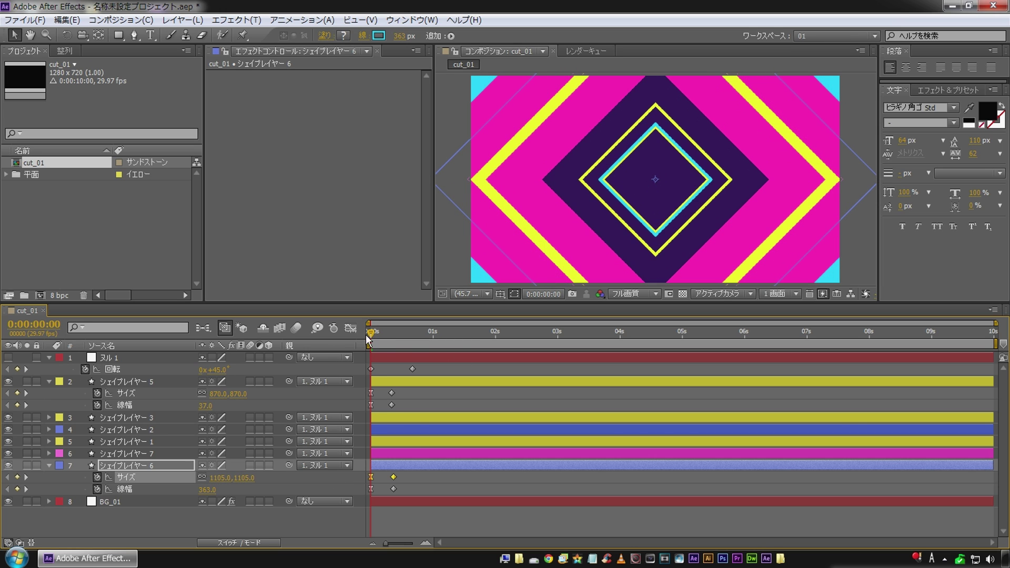
left_click_drag(373, 330, 278, 361)
left_click(190, 522)
key("space")
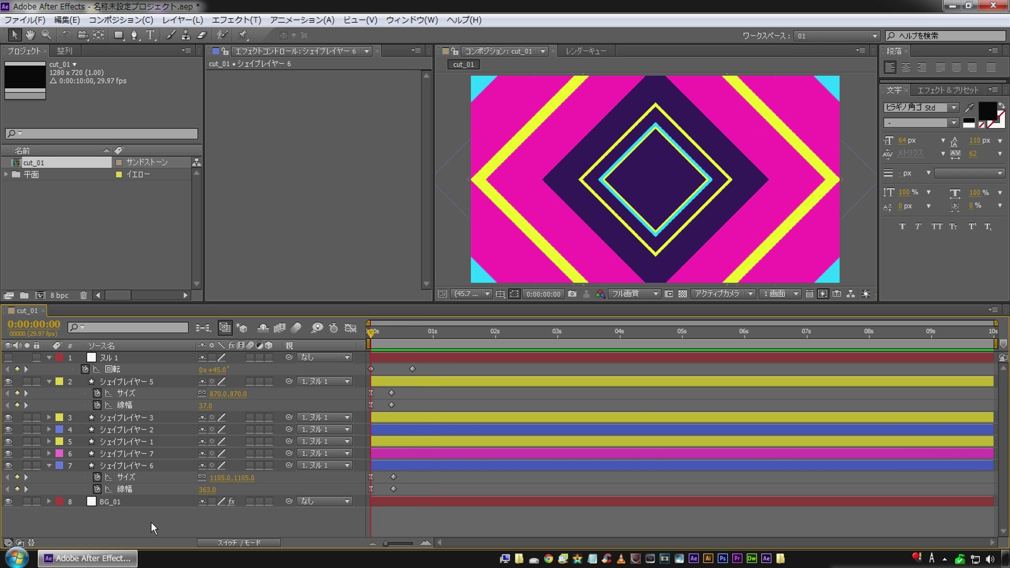
Create a new shape layer, シェイプレイヤー 8, with an aqua label.
key("u")
right_click(167, 494)
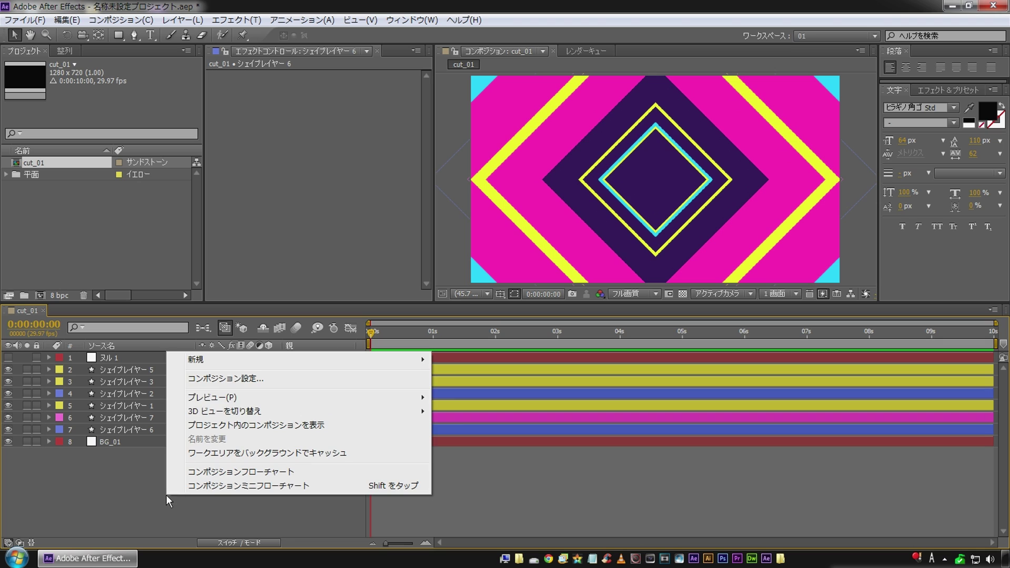
mouse_move(361, 359)
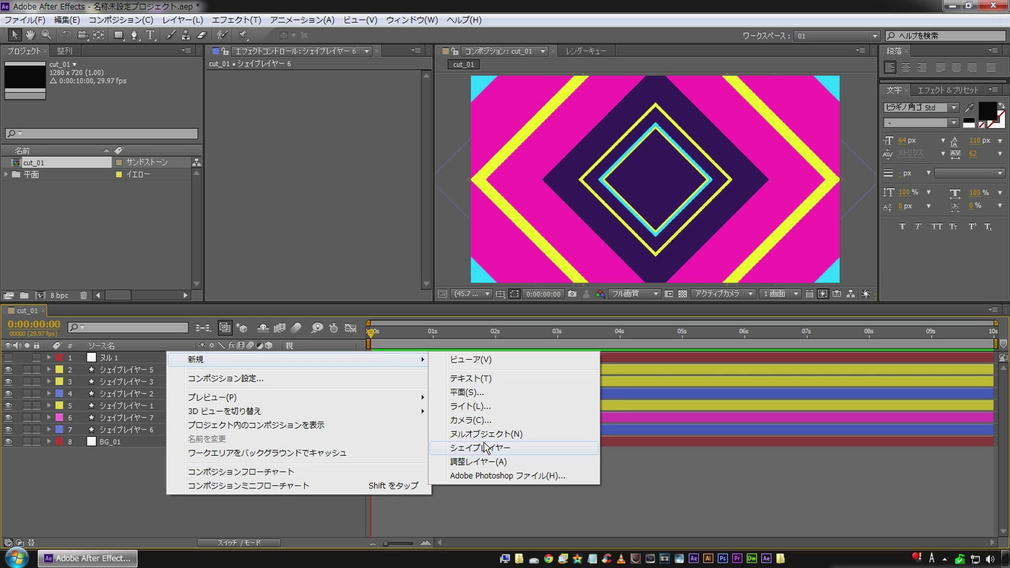
left_click(486, 448)
left_click(60, 357)
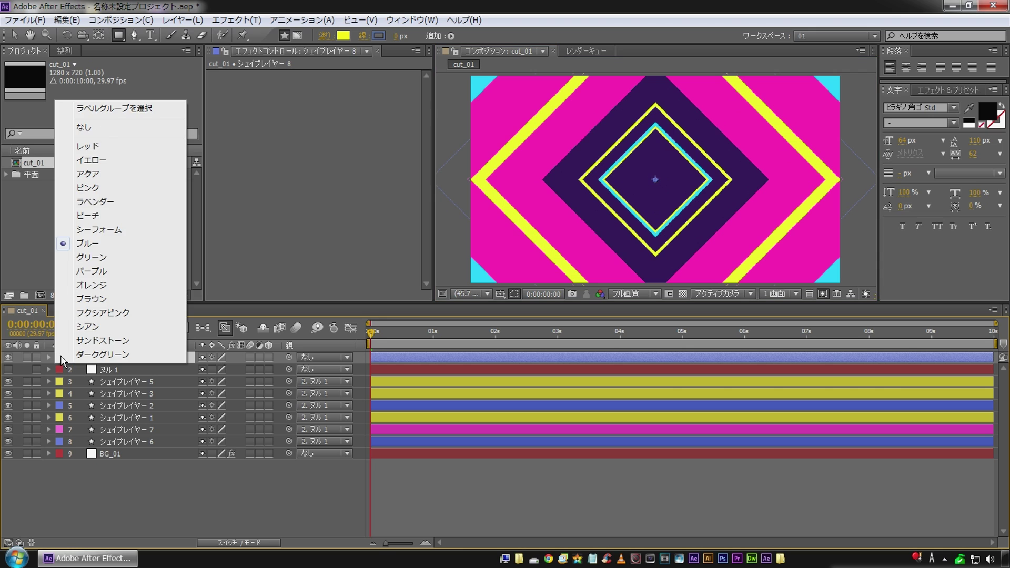
left_click(123, 174)
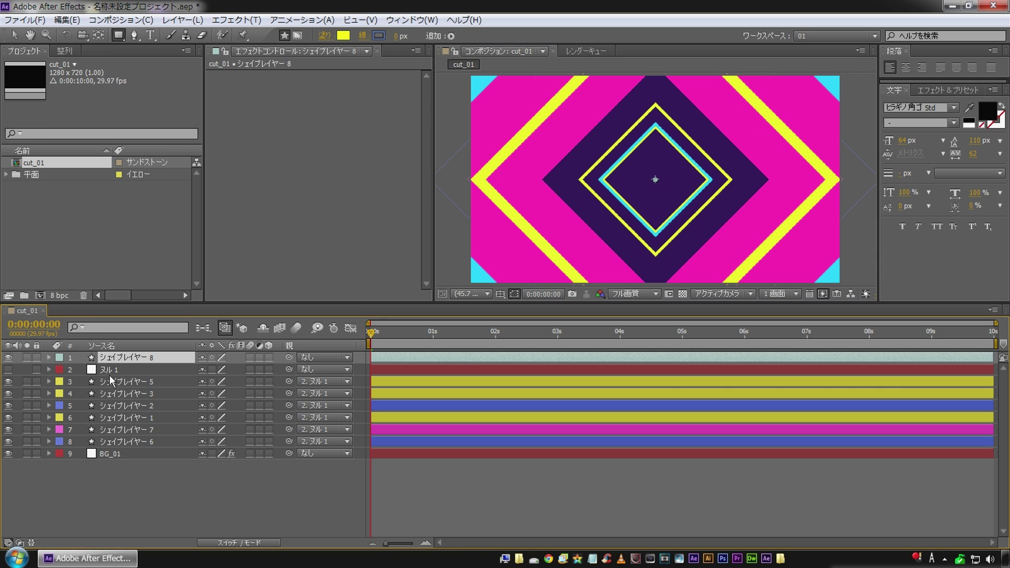
Add a rectangle path and a fill to シェイプレイヤー 8.
left_click(48, 358)
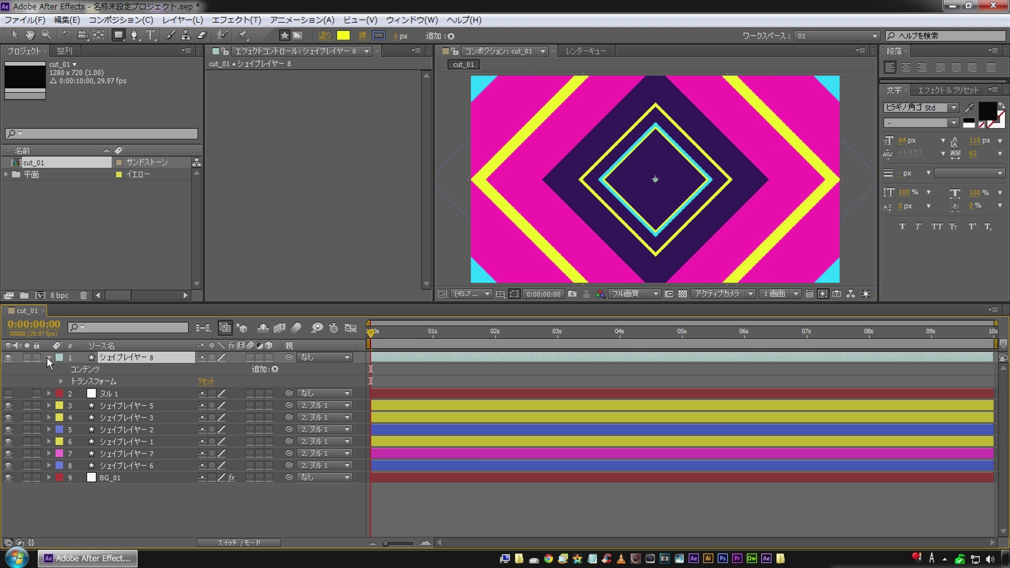
left_click(92, 371)
left_click(275, 369)
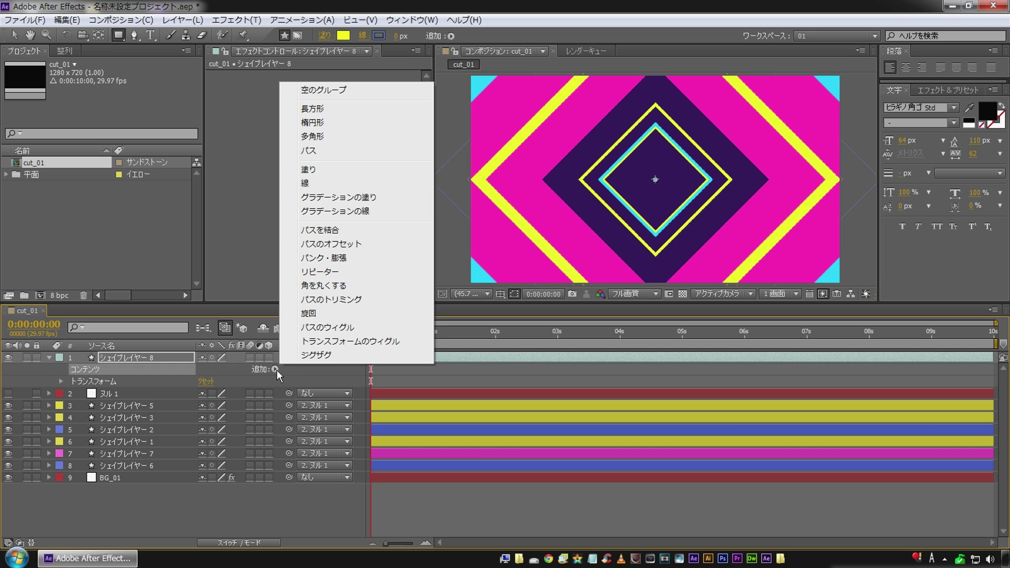
left_click(322, 106)
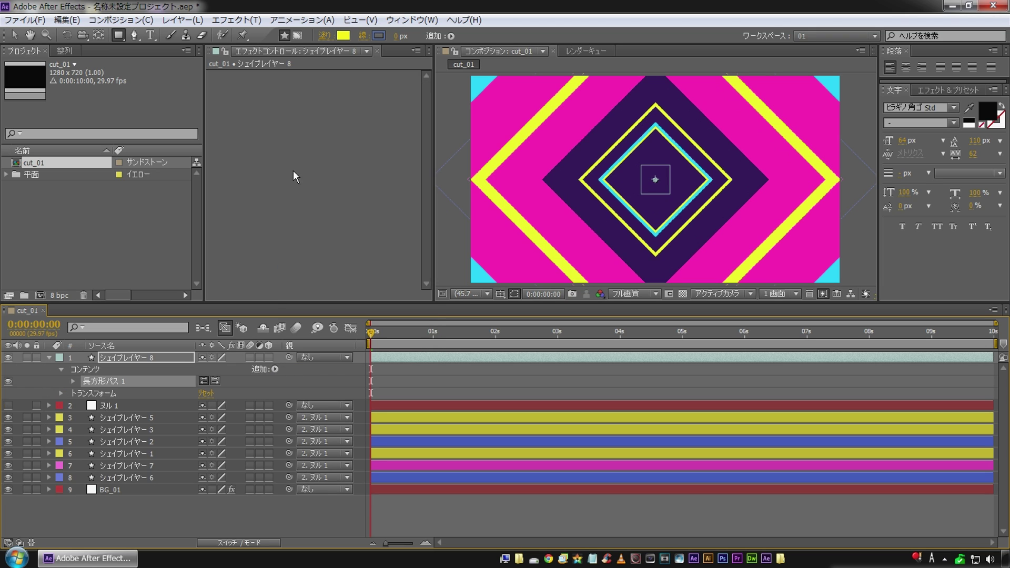
left_click(275, 369)
left_click(359, 170)
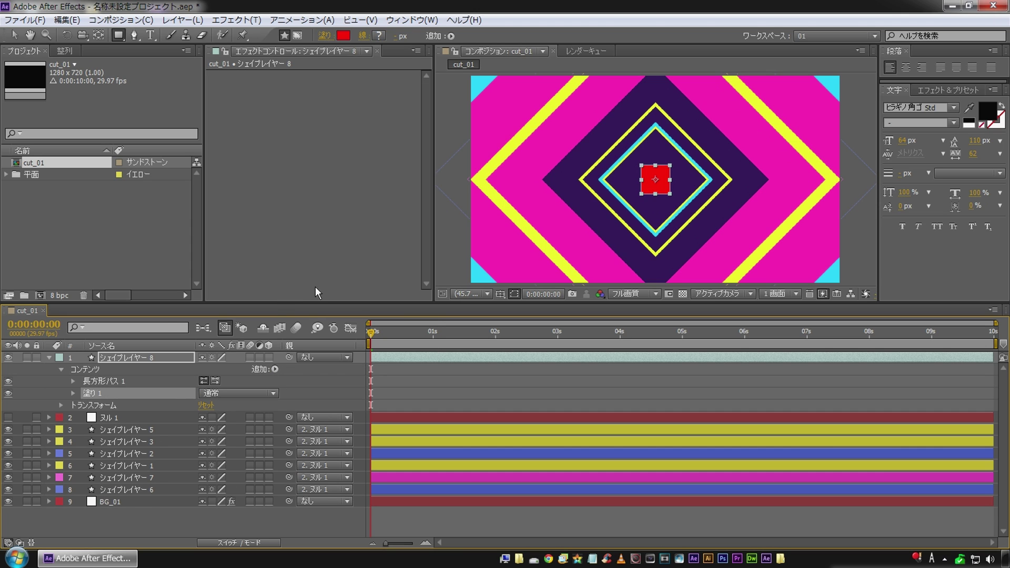
Set the rectangle's fill colour to white.
left_click(74, 393)
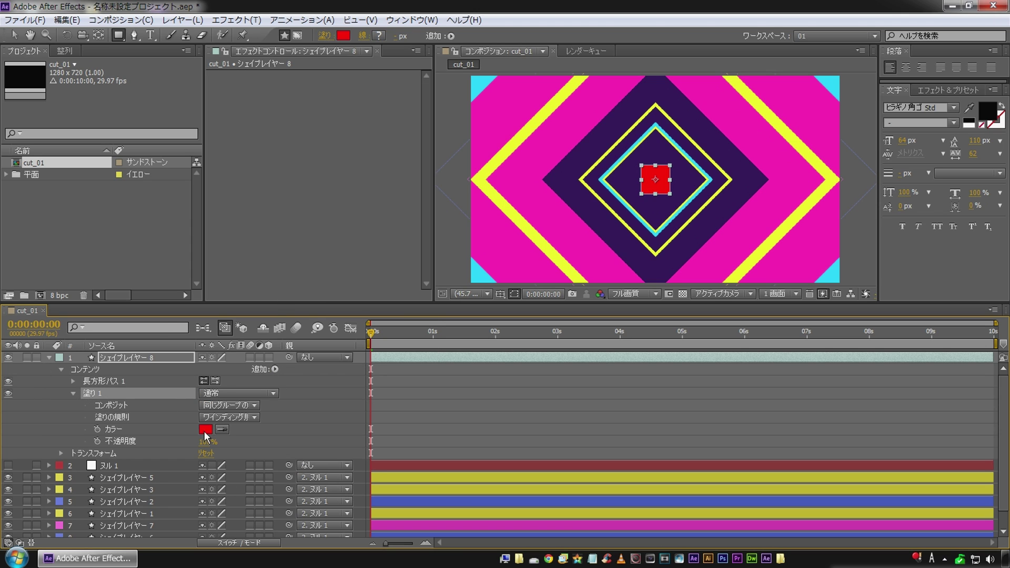
left_click(205, 429)
left_click_drag(352, 343, 288, 228)
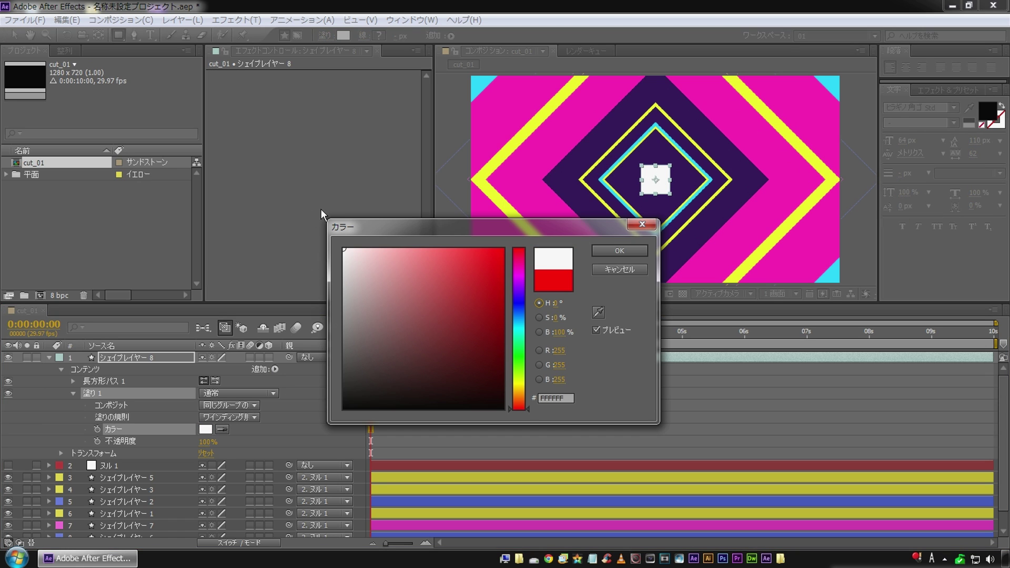
left_click(619, 251)
left_click(522, 443)
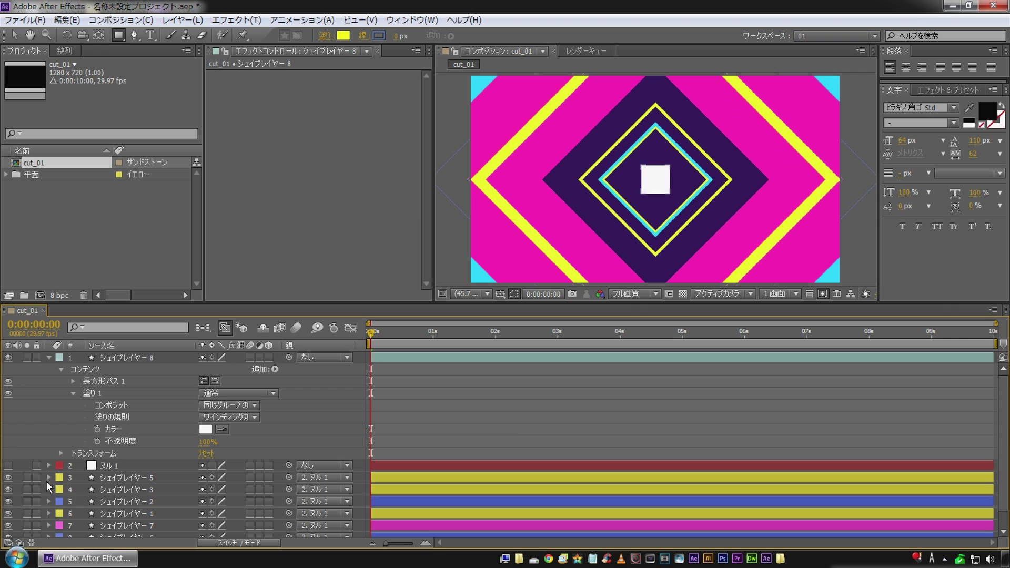
left_click(131, 465)
At the 20-frame rotation keyframe, parent シェイプレイヤー 8 to ヌル 1.
key("u")
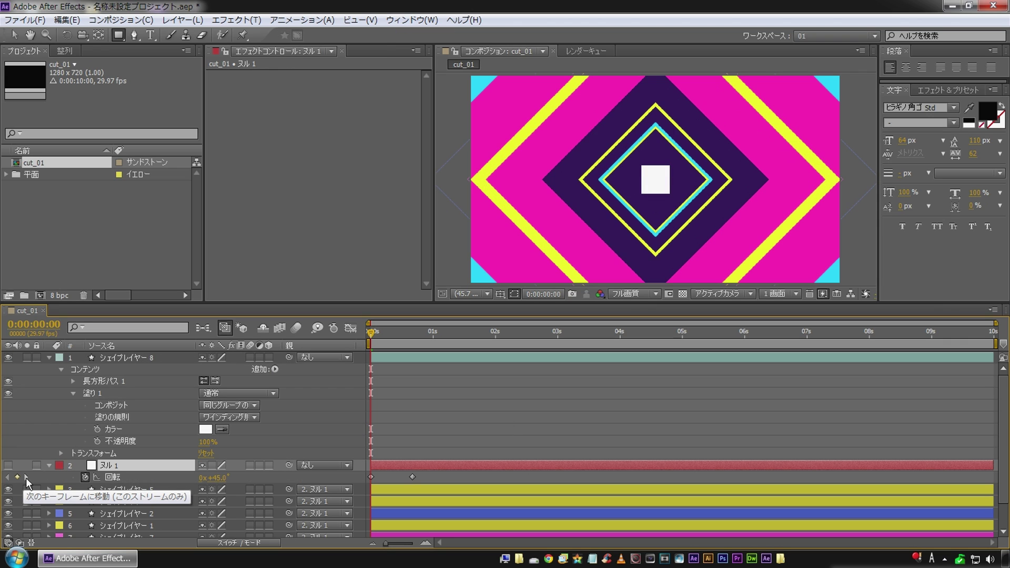
left_click(26, 477)
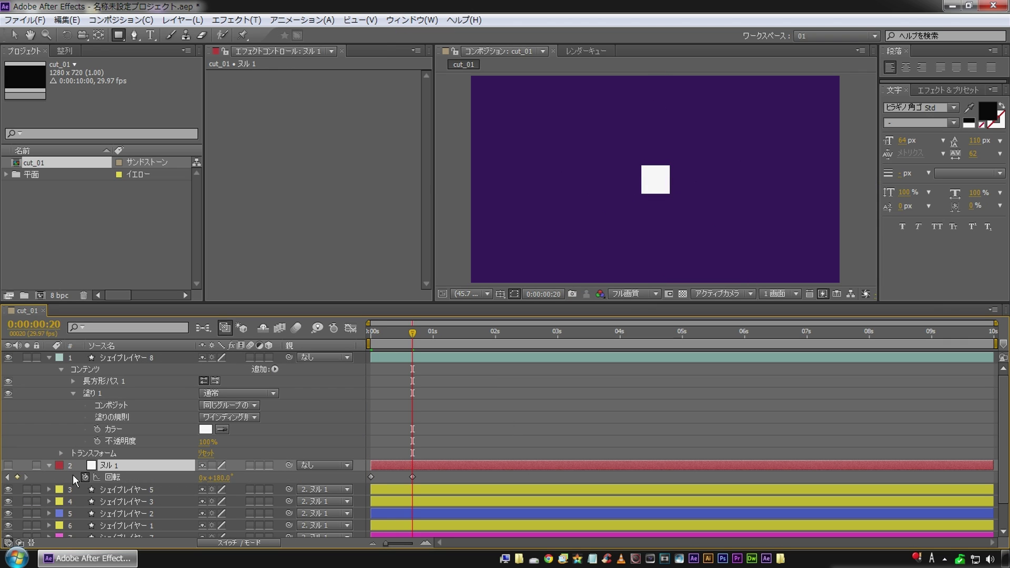
left_click(118, 357)
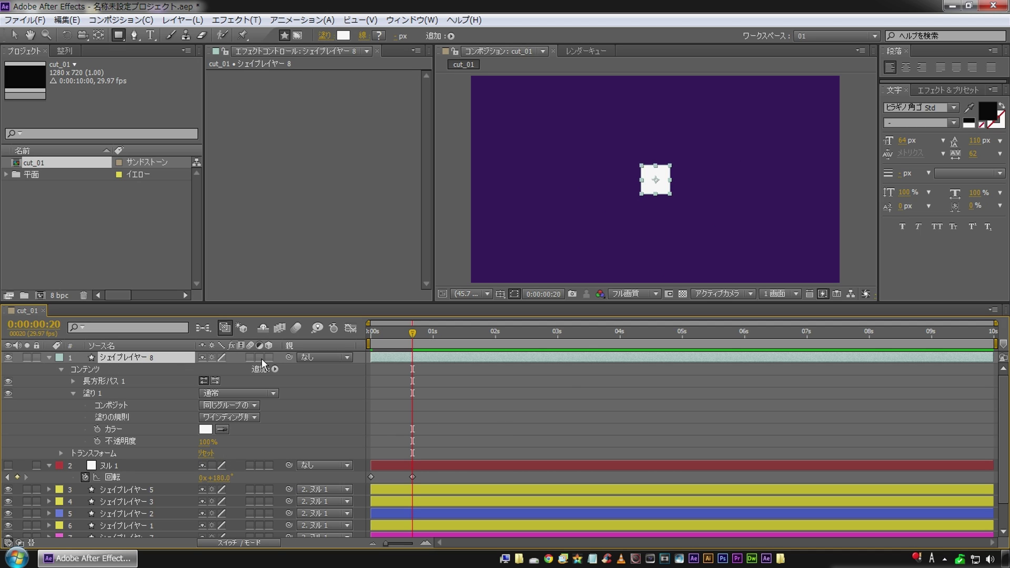
left_click_drag(288, 358, 117, 466)
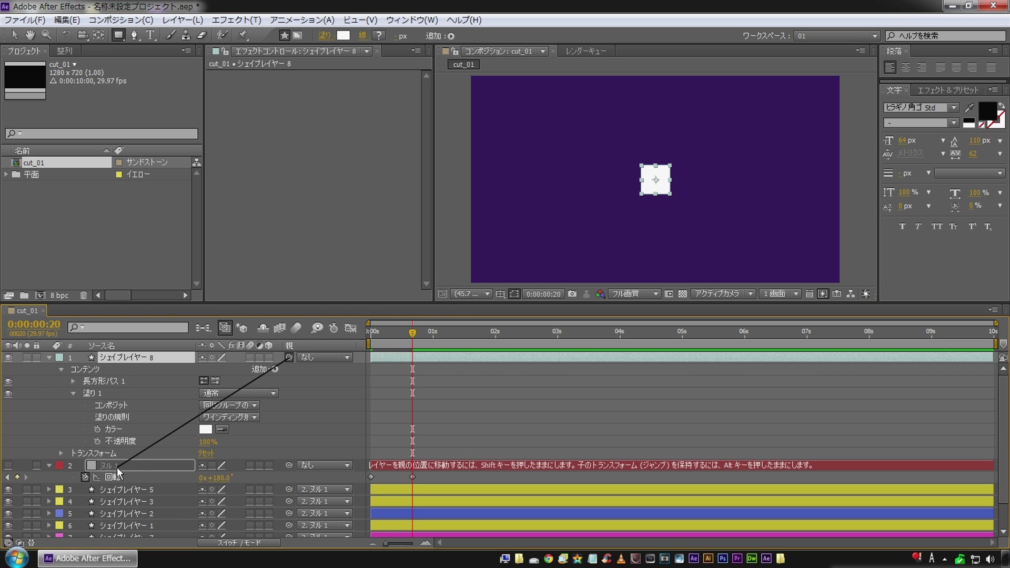
Preview from the start to check the square spins with the null.
left_click(551, 427)
left_click_drag(414, 334, 361, 334)
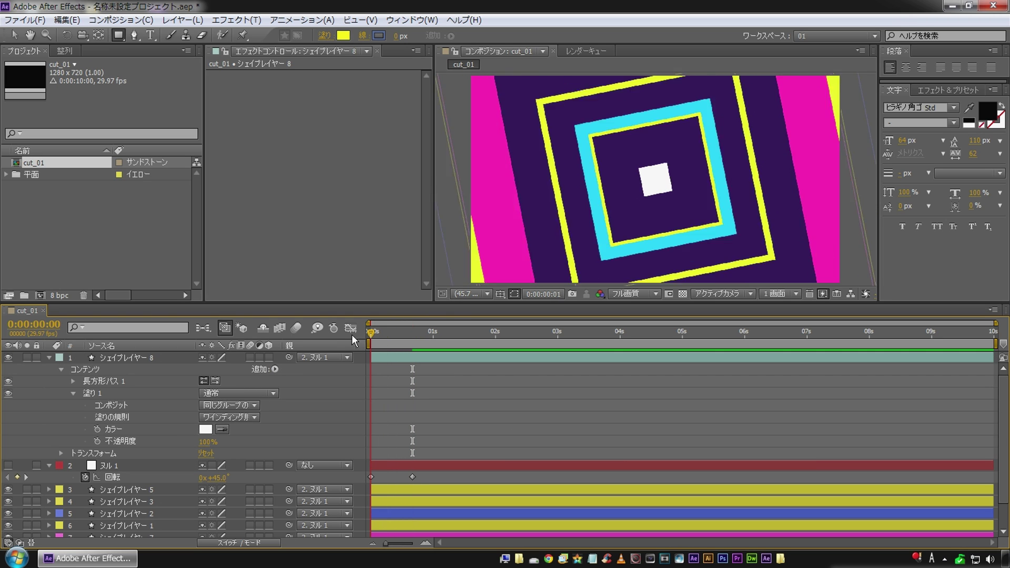
key("space")
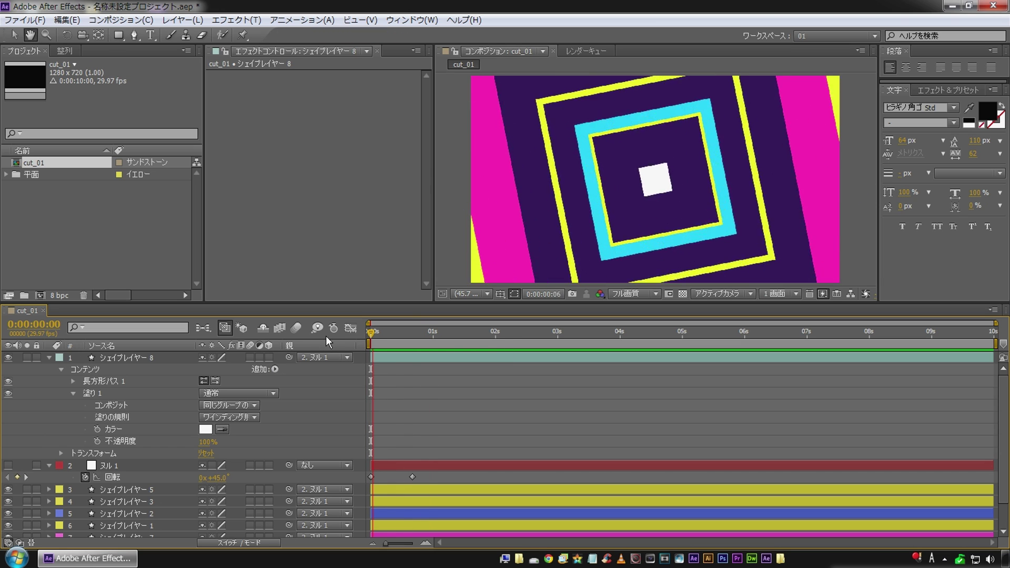
key("q")
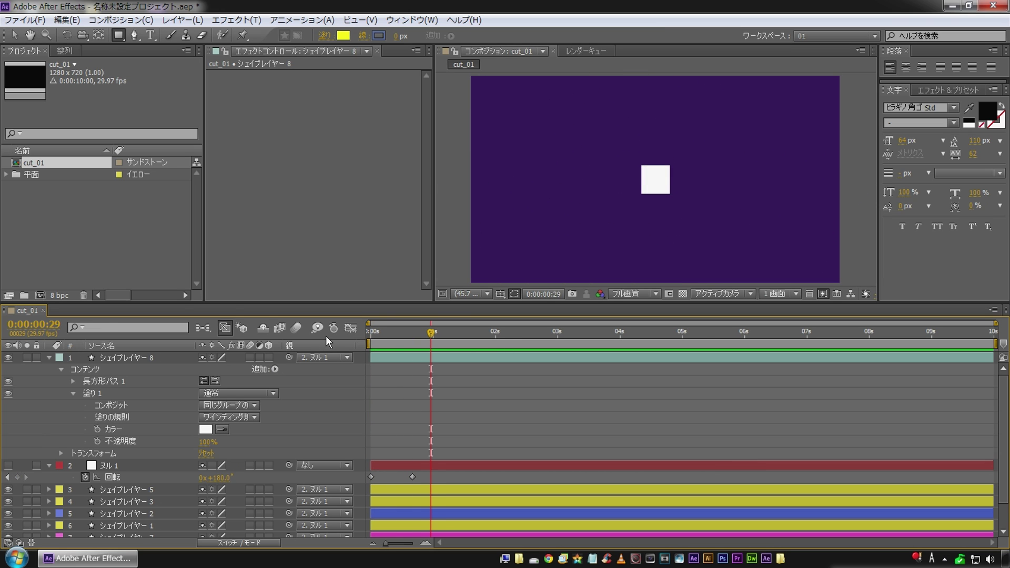
left_click(7, 477)
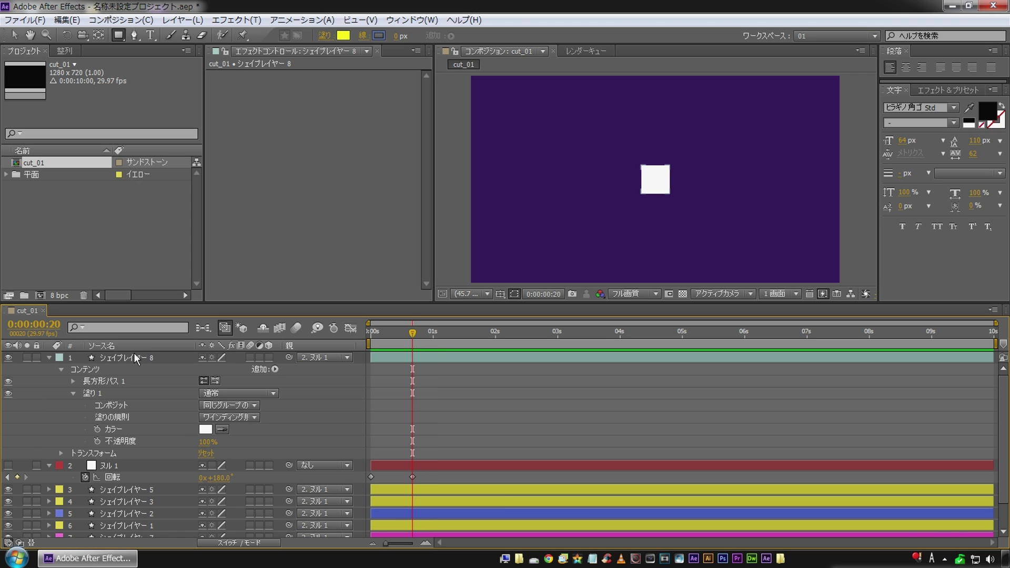
Keyframe the rectangle path's size at 30×30 at 20 frames.
left_click(132, 360)
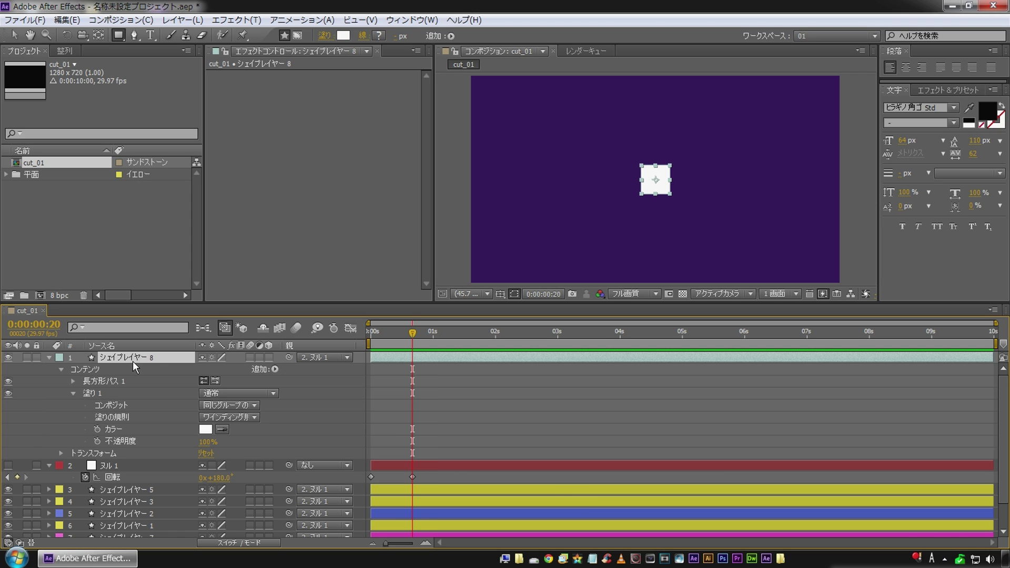
left_click(74, 380)
left_click(98, 393)
left_click(217, 395)
type("30")
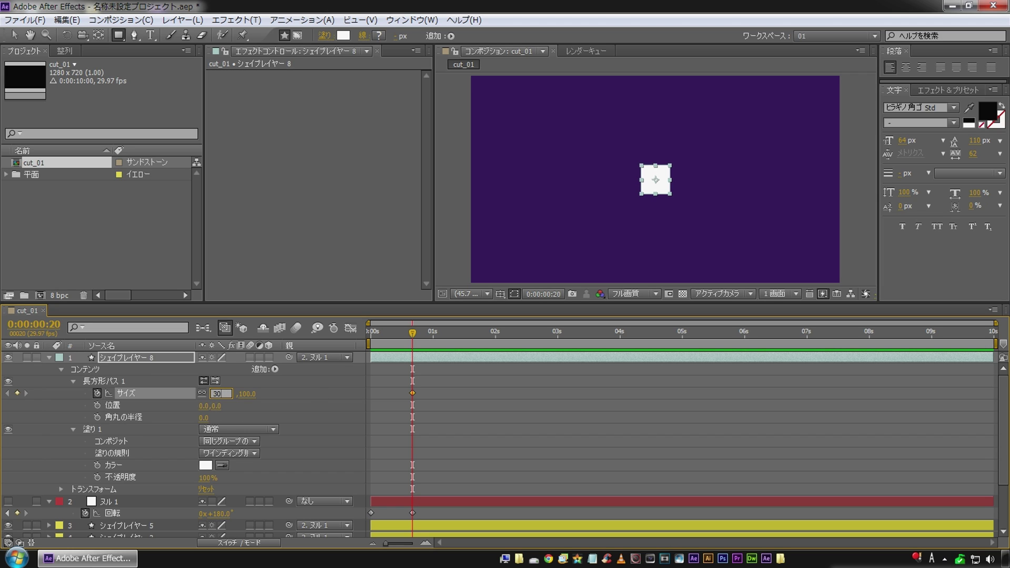
key("Return")
Set the rectangle's size to 5×5 at frame 0.
left_click(589, 453)
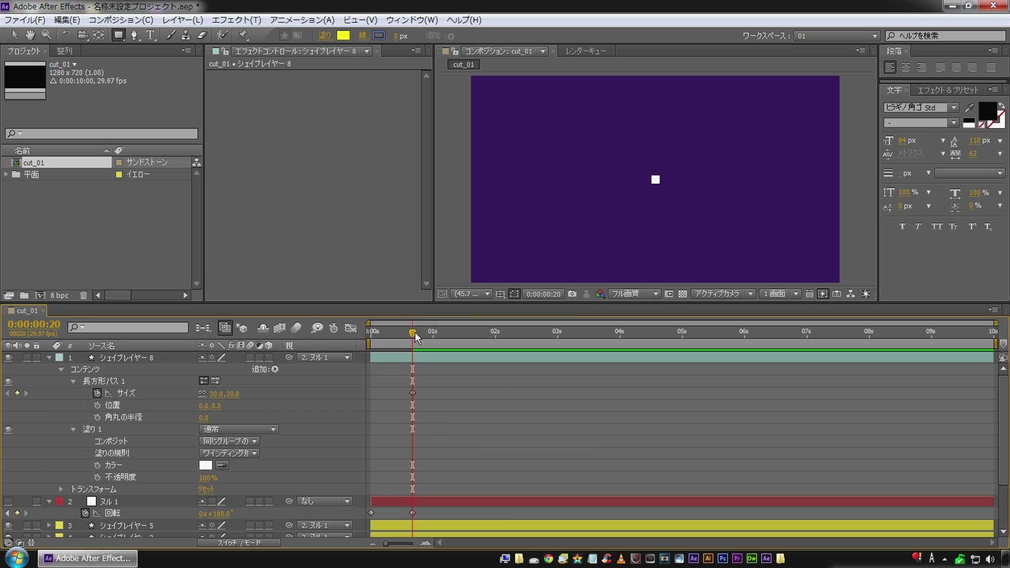
left_click_drag(411, 337, 304, 336)
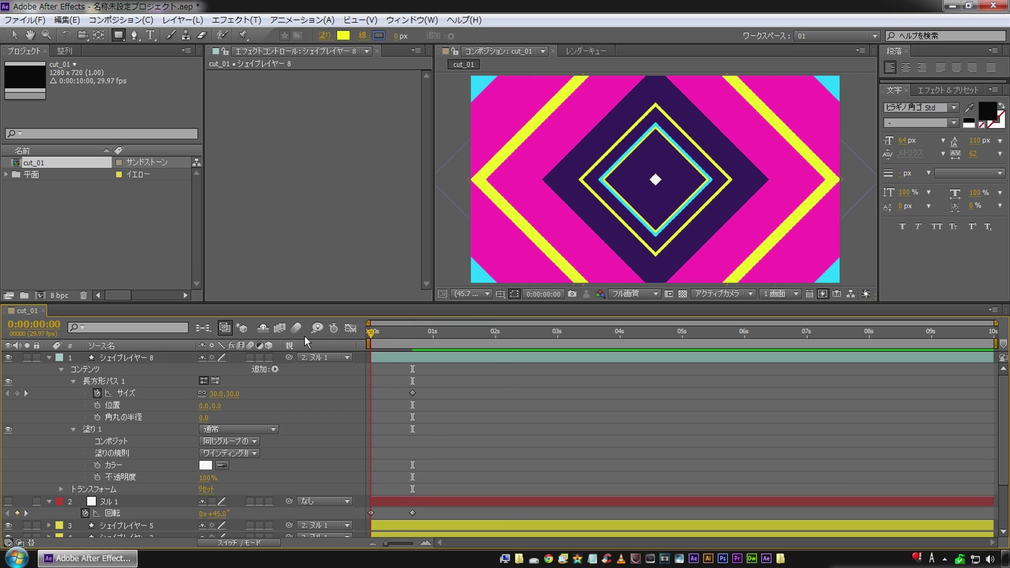
left_click(217, 393)
type("5")
key("Return")
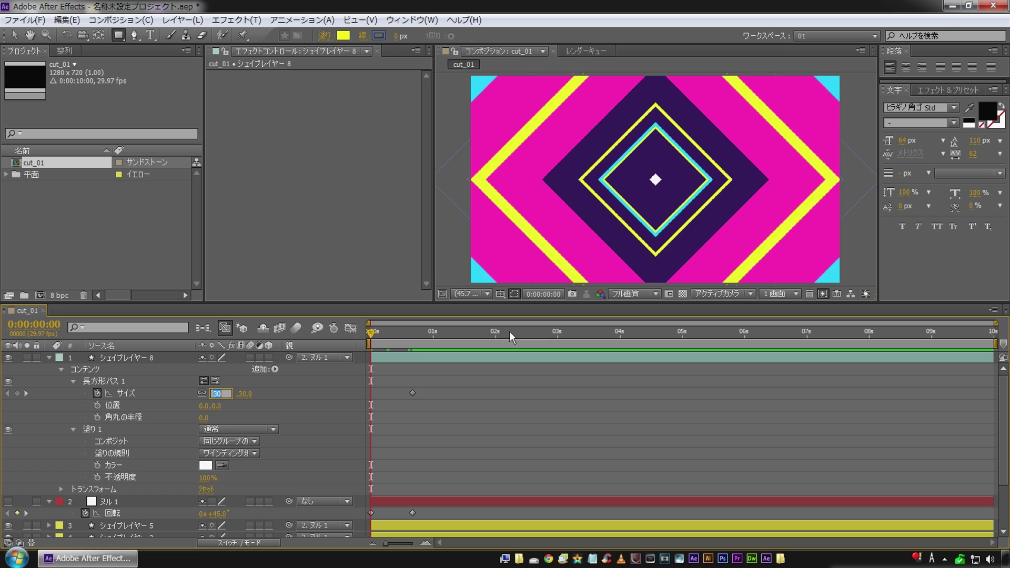
Preview the growth and apply Easy Ease (F9) to the 0 s size keyframe.
left_click(551, 410)
key("space")
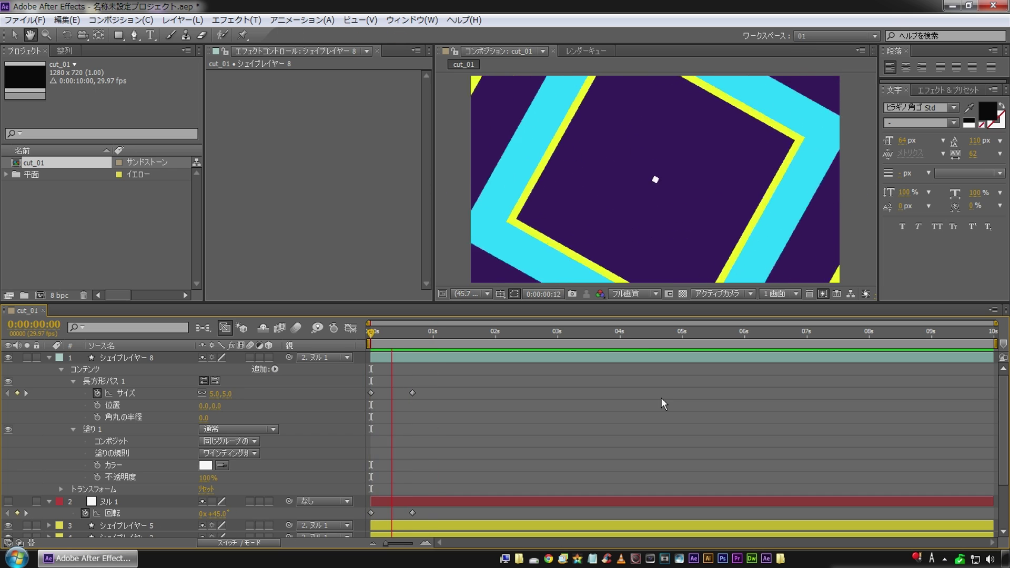
key("space")
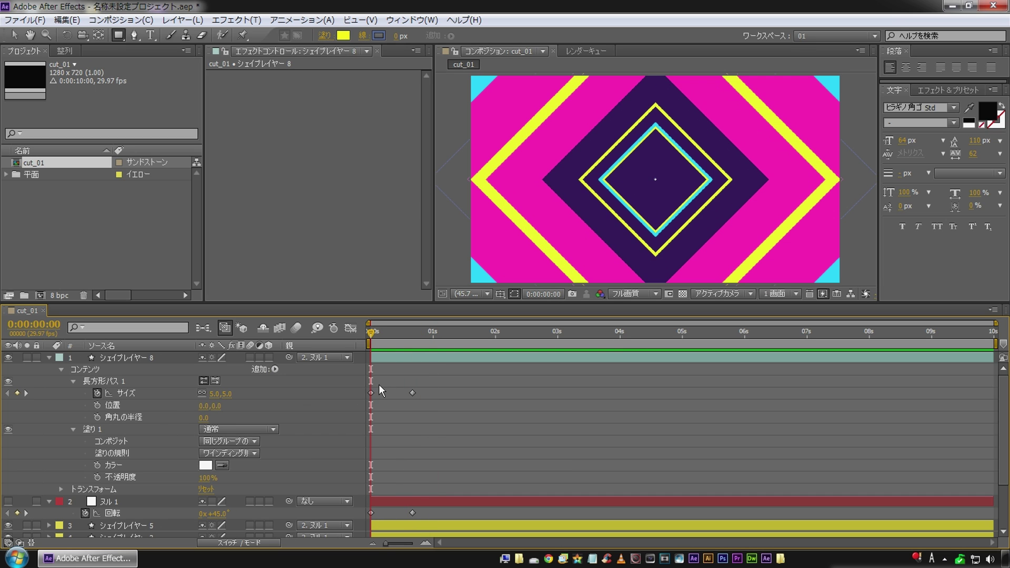
left_click(371, 393)
key("F9")
left_click(553, 432)
key("u")
key("u")
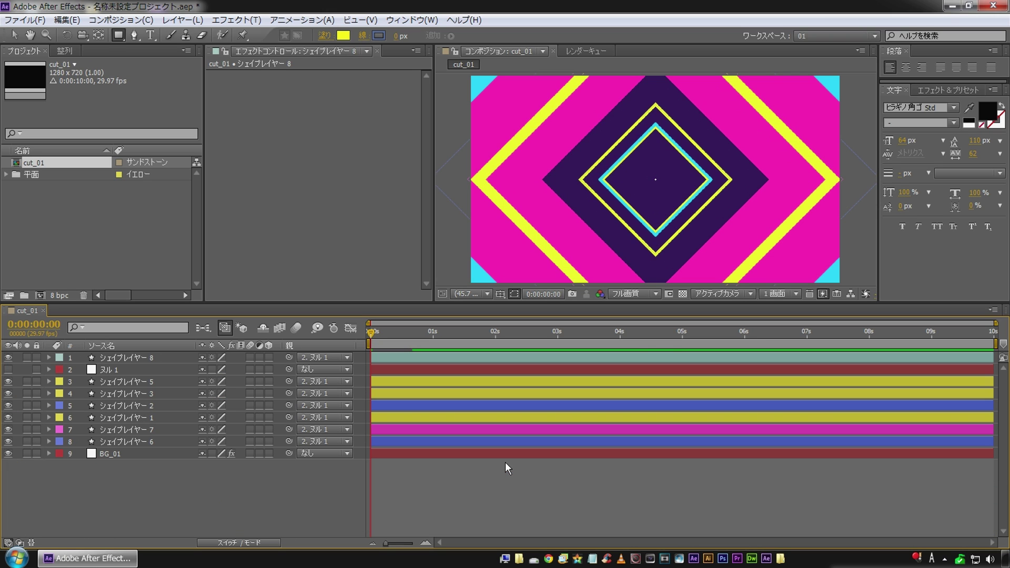
Play back the finished composition of spinning diamonds and the growing white square.
key("space")
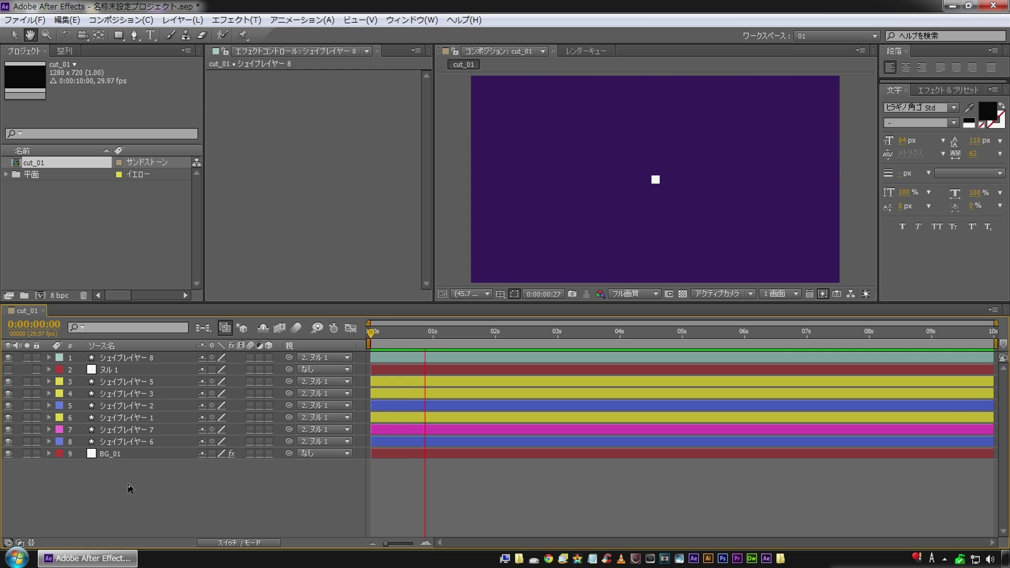